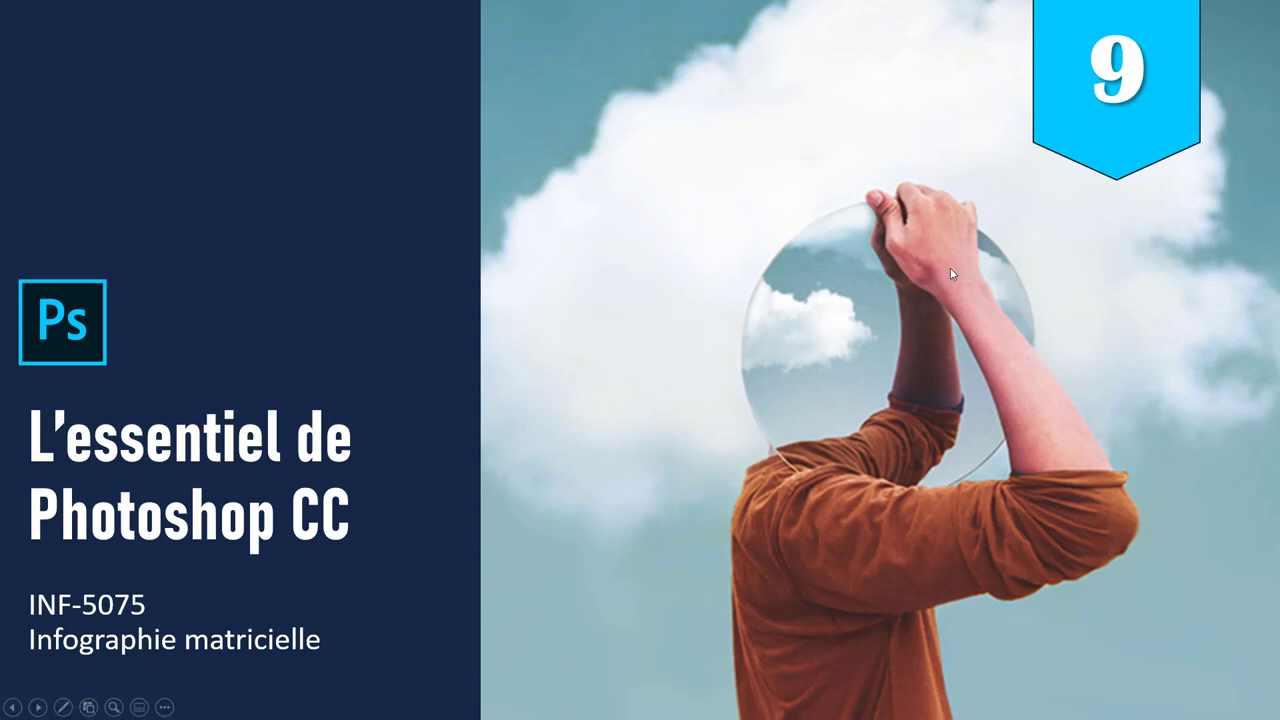
Advance the slideshow past the title and 'Ajout de textes et formes' slides to the Photoshop demo.
{"action": "left_click", "coordinate": [853, 276]}
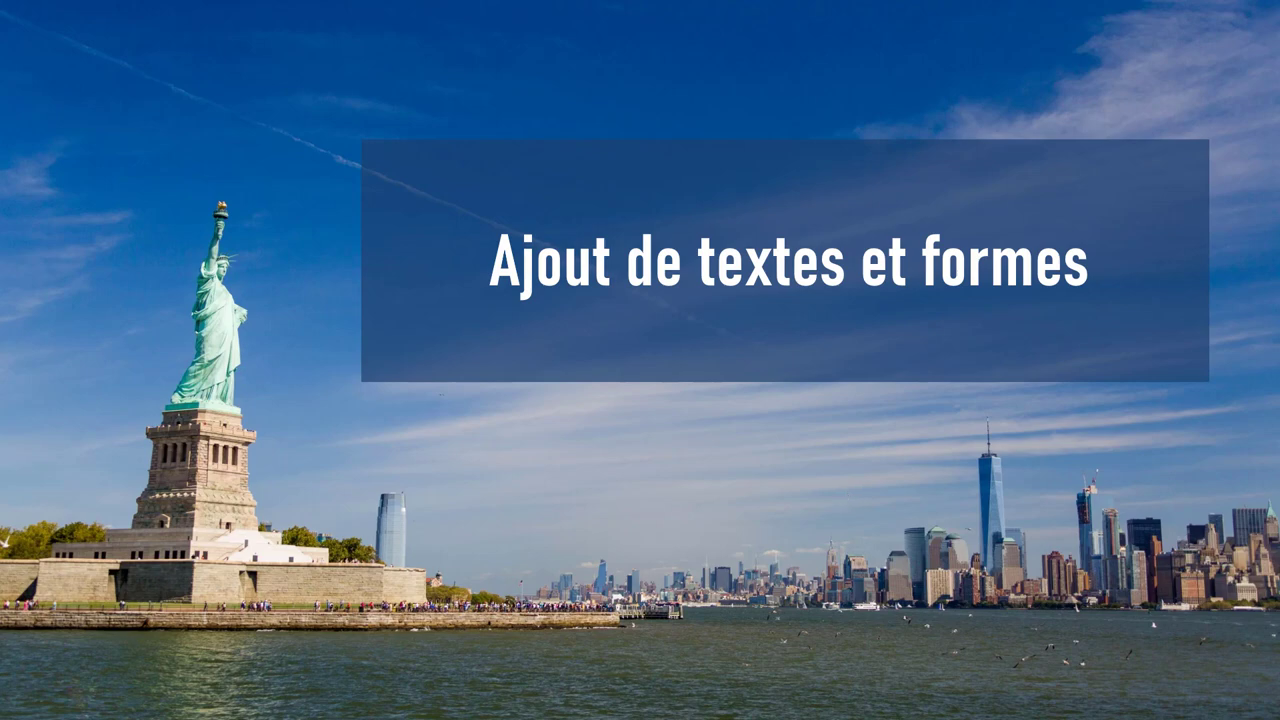
{"action": "left_click", "coordinate": [594, 353]}
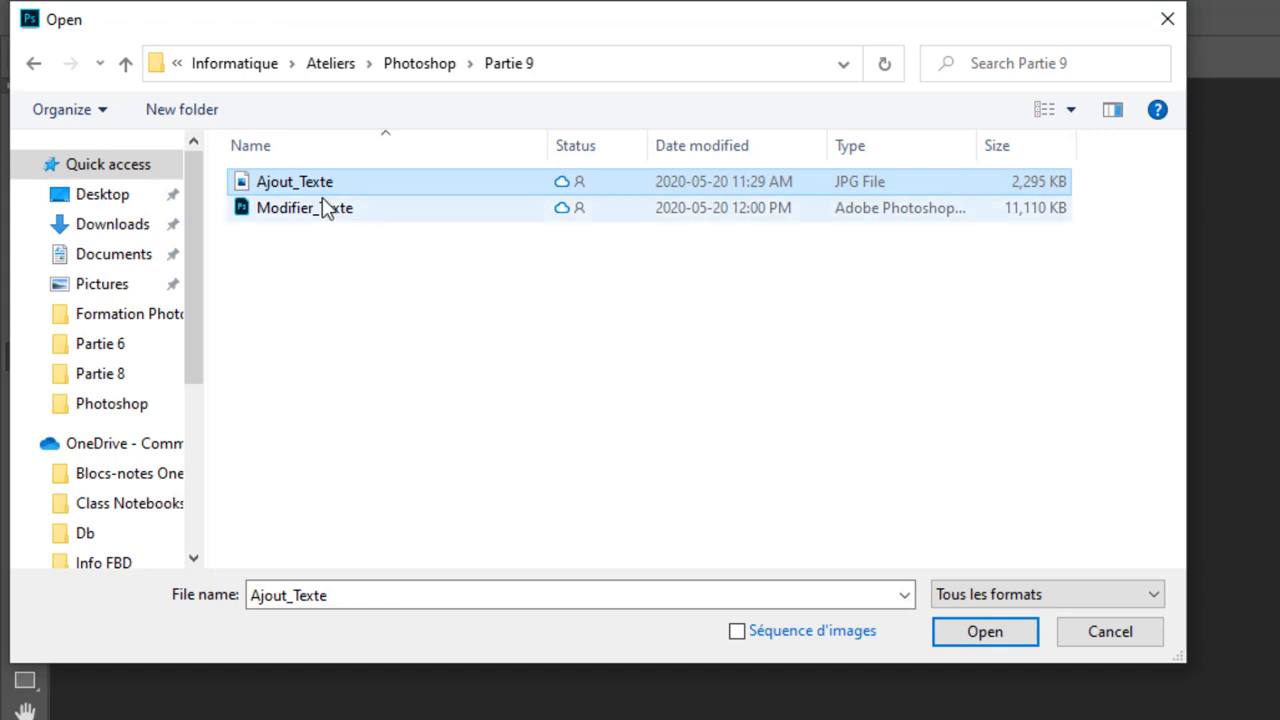
Open Ajout_Texte from the Partie 9 folder and select the Horizontal Type tool.
{"action": "left_click", "coordinate": [978, 632]}
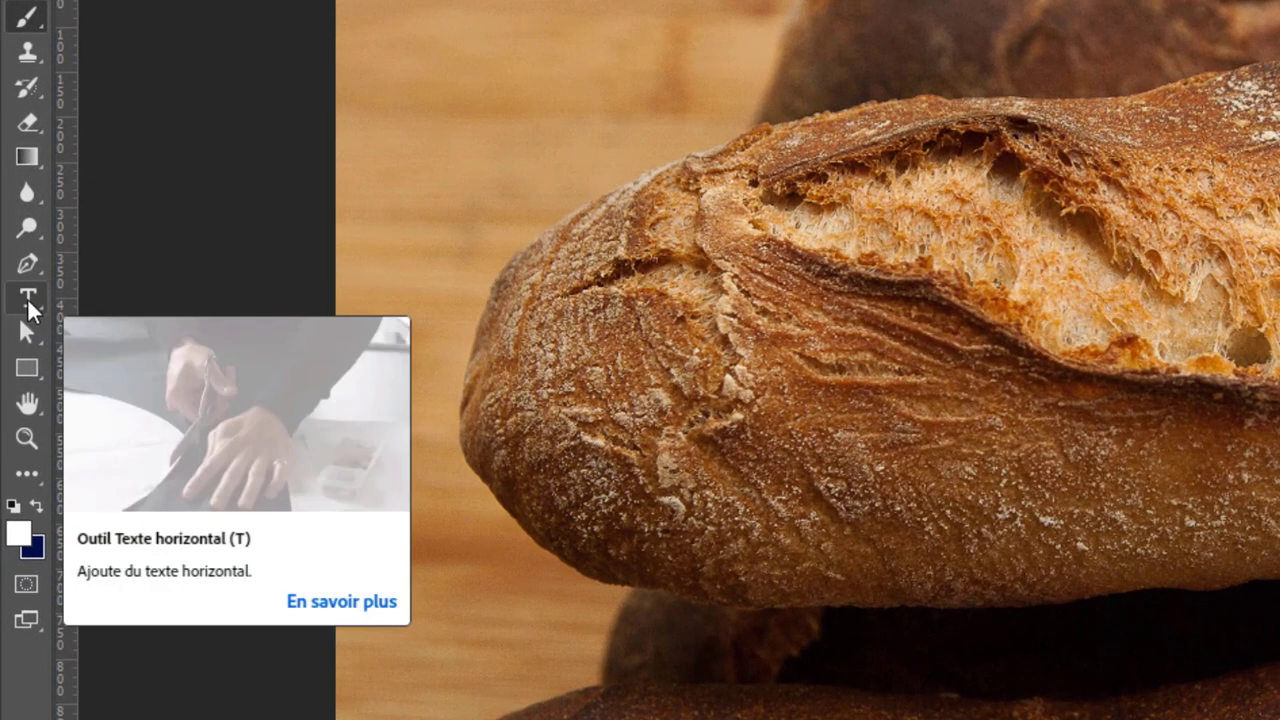
{"action": "left_click", "coordinate": [28, 300]}
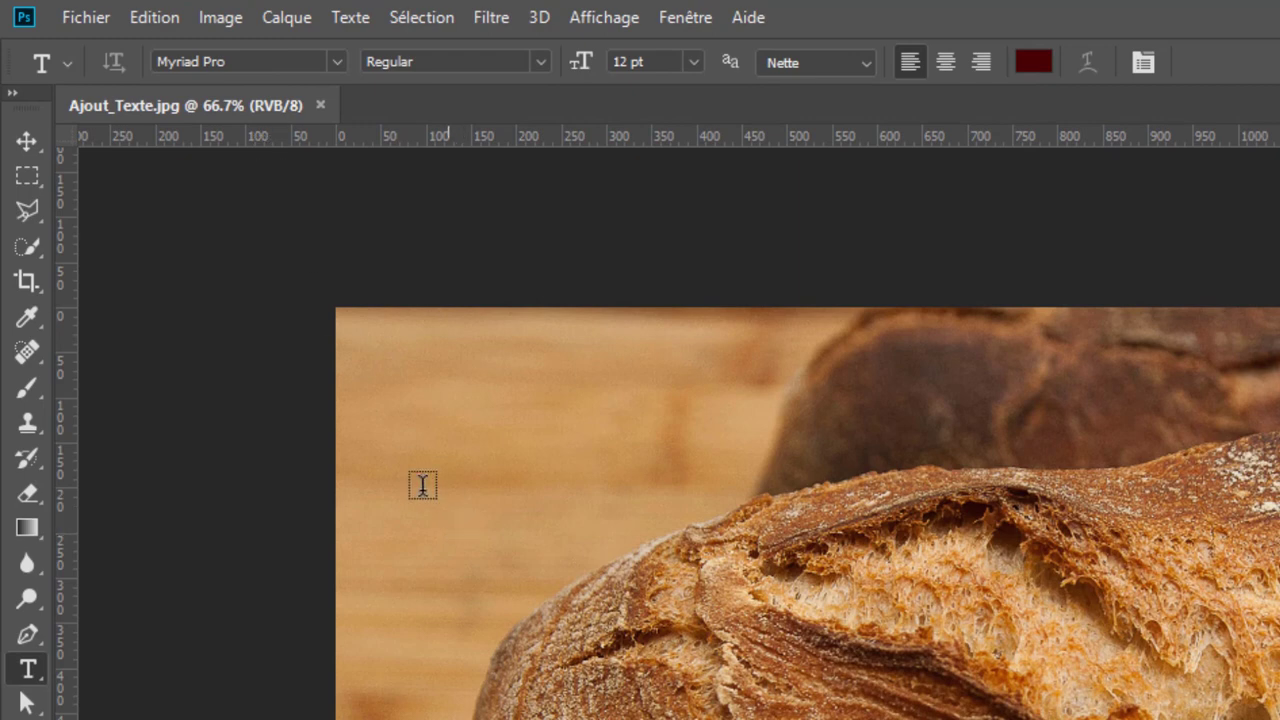
Choose Georgia Bold as the type font and display the image's dimensions and resolution.
{"action": "left_click", "coordinate": [257, 66]}
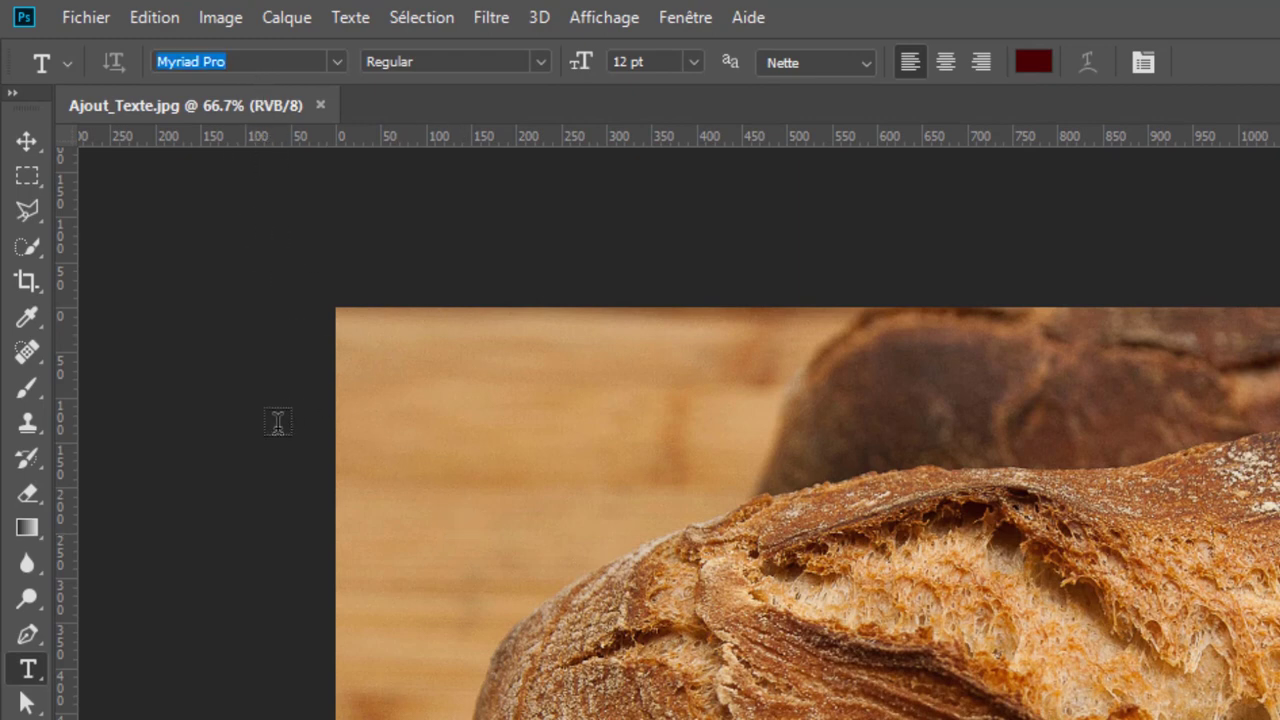
{"action": "key", "text": "alt+Down"}
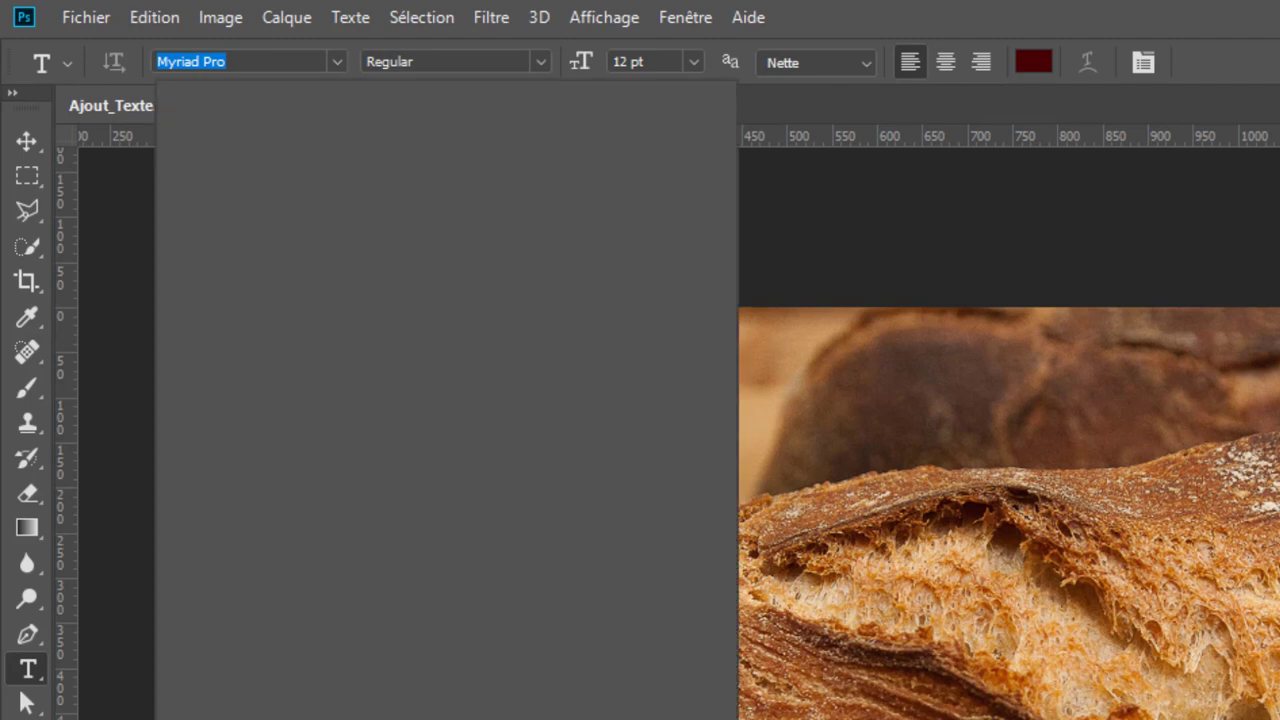
{"action": "type", "text": "g"}
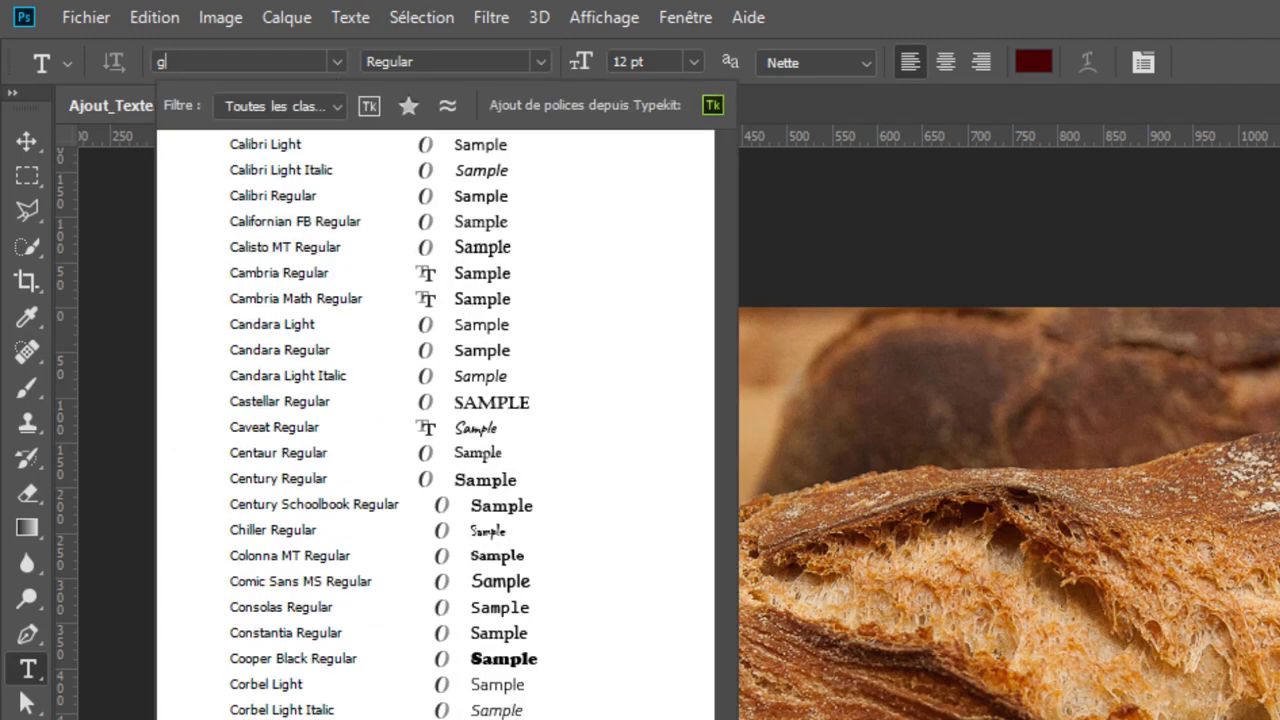
{"action": "type", "text": "e"}
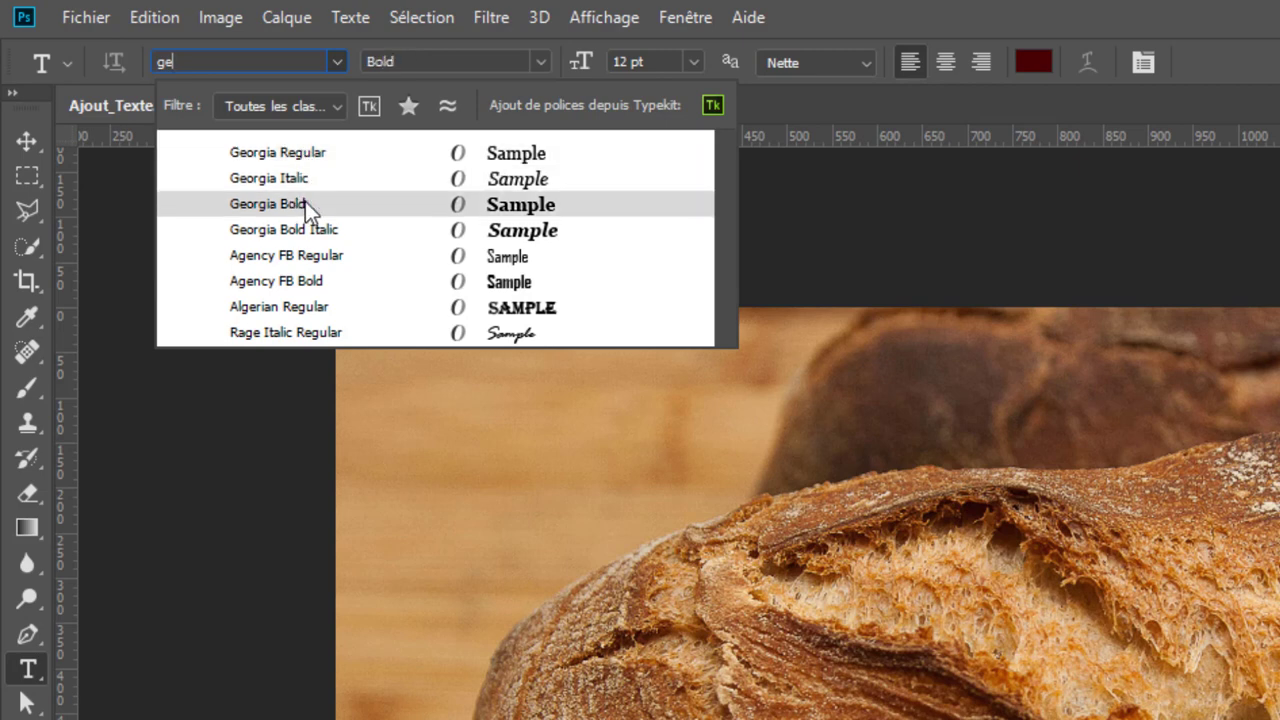
{"action": "left_click", "coordinate": [305, 201]}
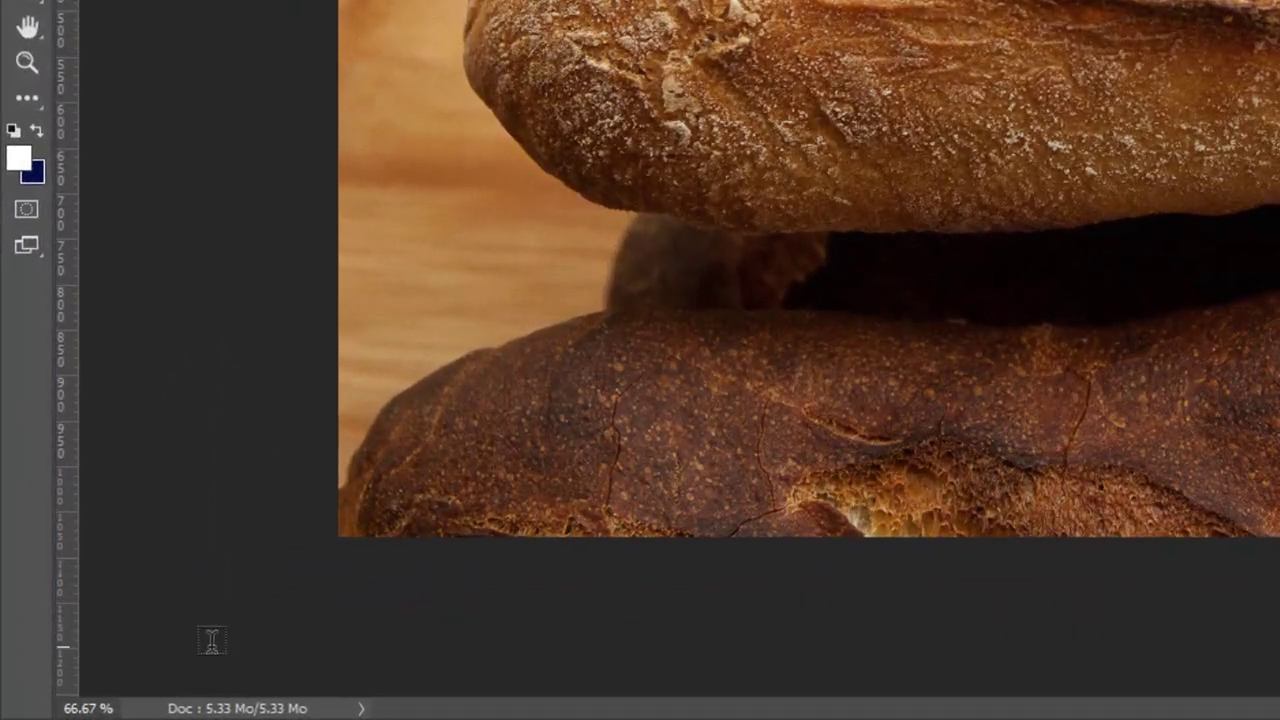
{"action": "left_click", "coordinate": [242, 710]}
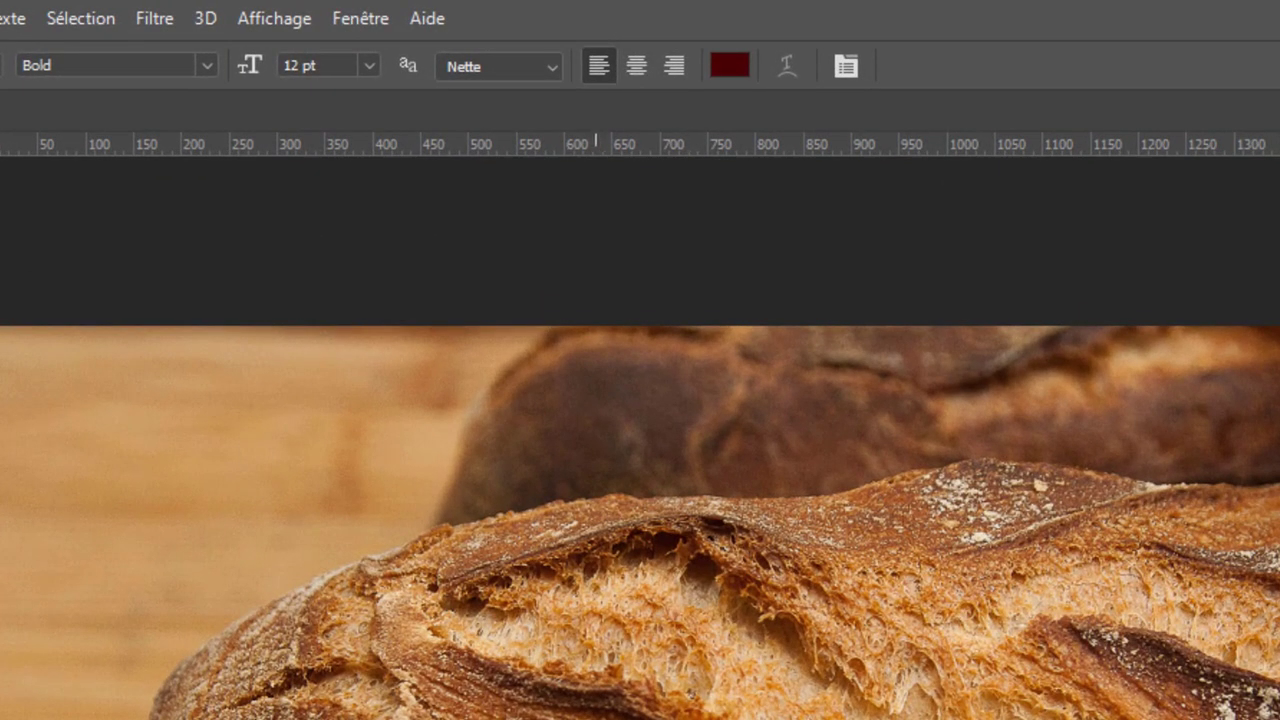
Set the type size to 96 pt.
{"action": "left_click", "coordinate": [290, 65]}
{"action": "double_click", "coordinate": [295, 64]}
{"action": "type", "text": "96"}
{"action": "left_click", "coordinate": [369, 65]}
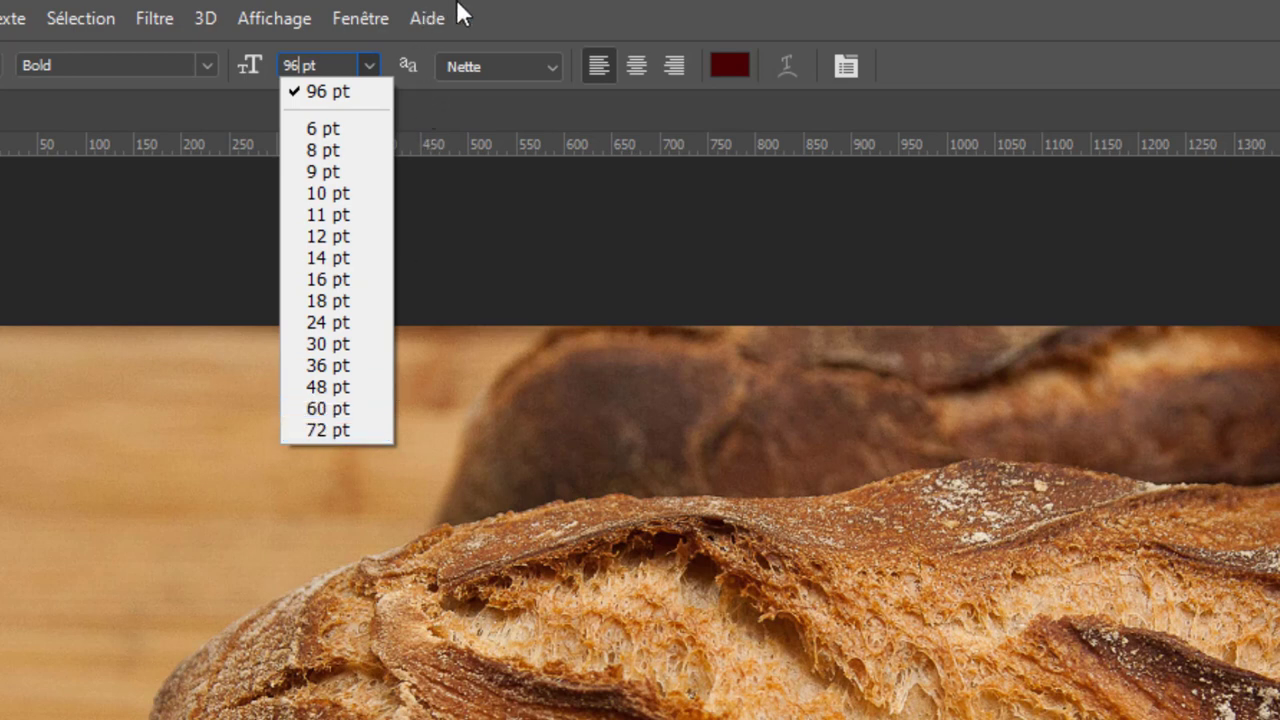
{"action": "left_click", "coordinate": [298, 68]}
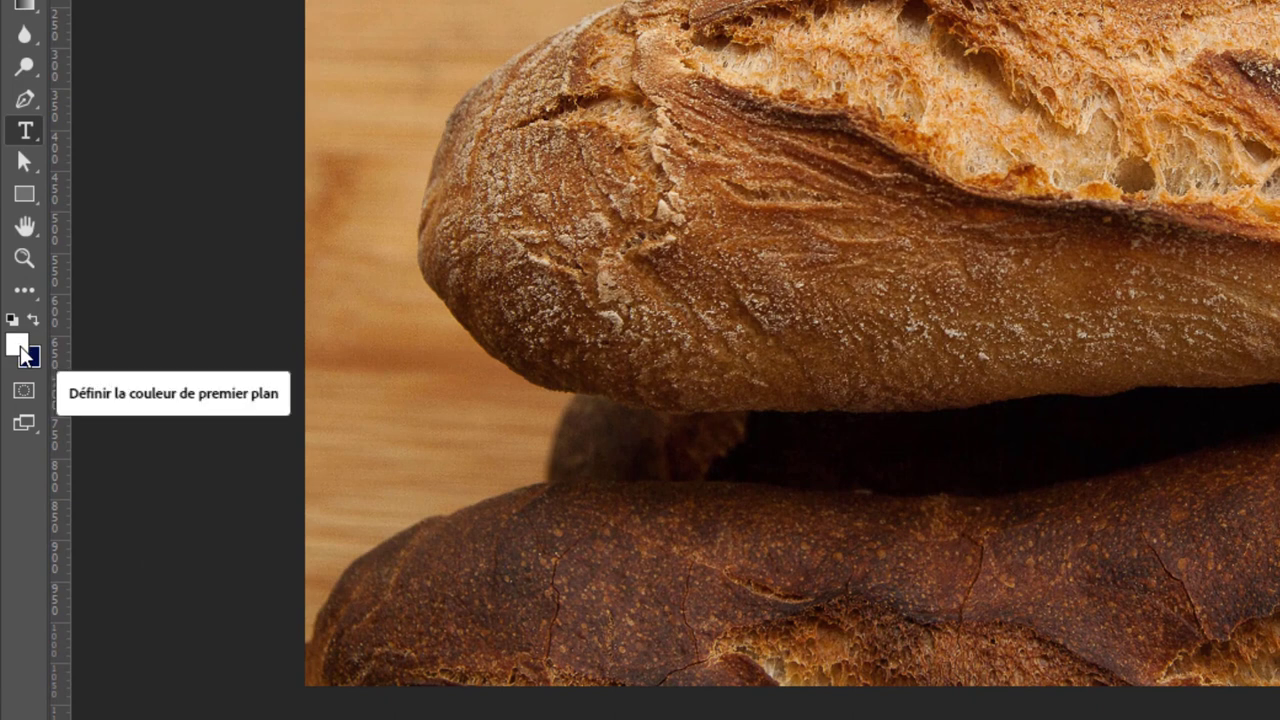
Keep white (#ffffff) as the text colour in the foreground Color Picker.
{"action": "left_click", "coordinate": [17, 346]}
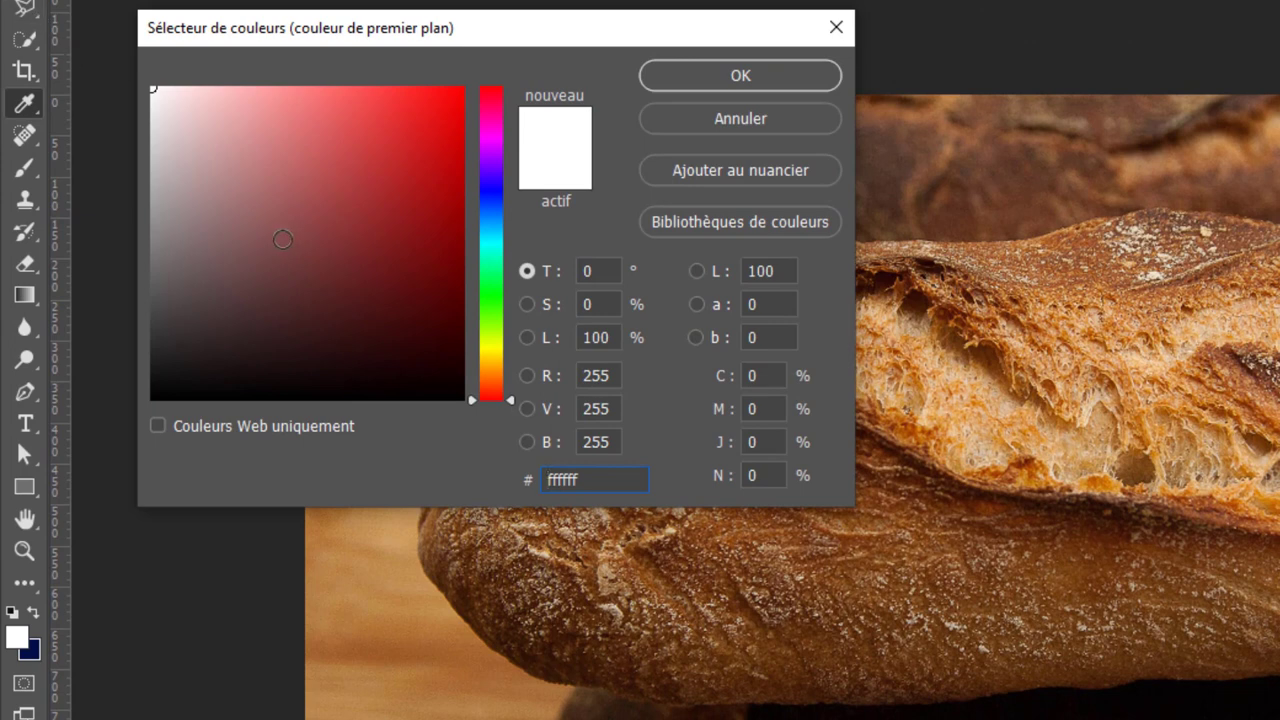
{"action": "left_click_drag", "start_coordinate": [300, 271], "coordinate": [152, 88]}
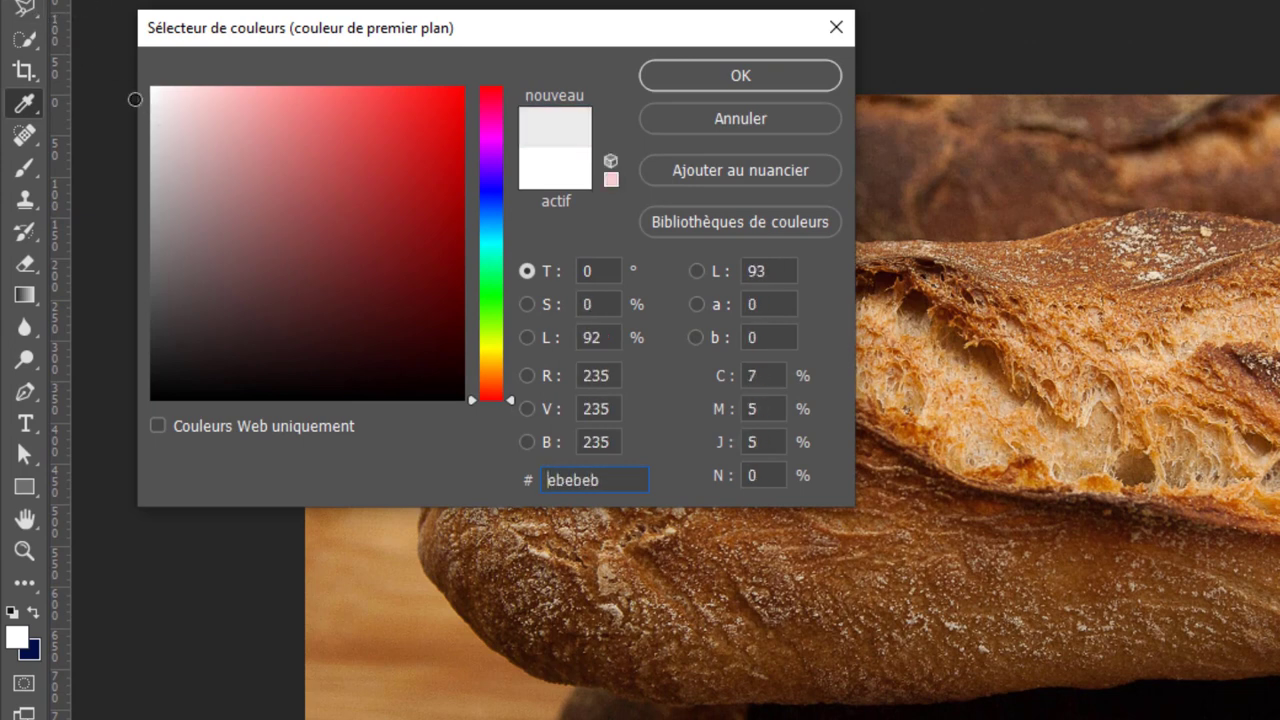
{"action": "left_click", "coordinate": [699, 76]}
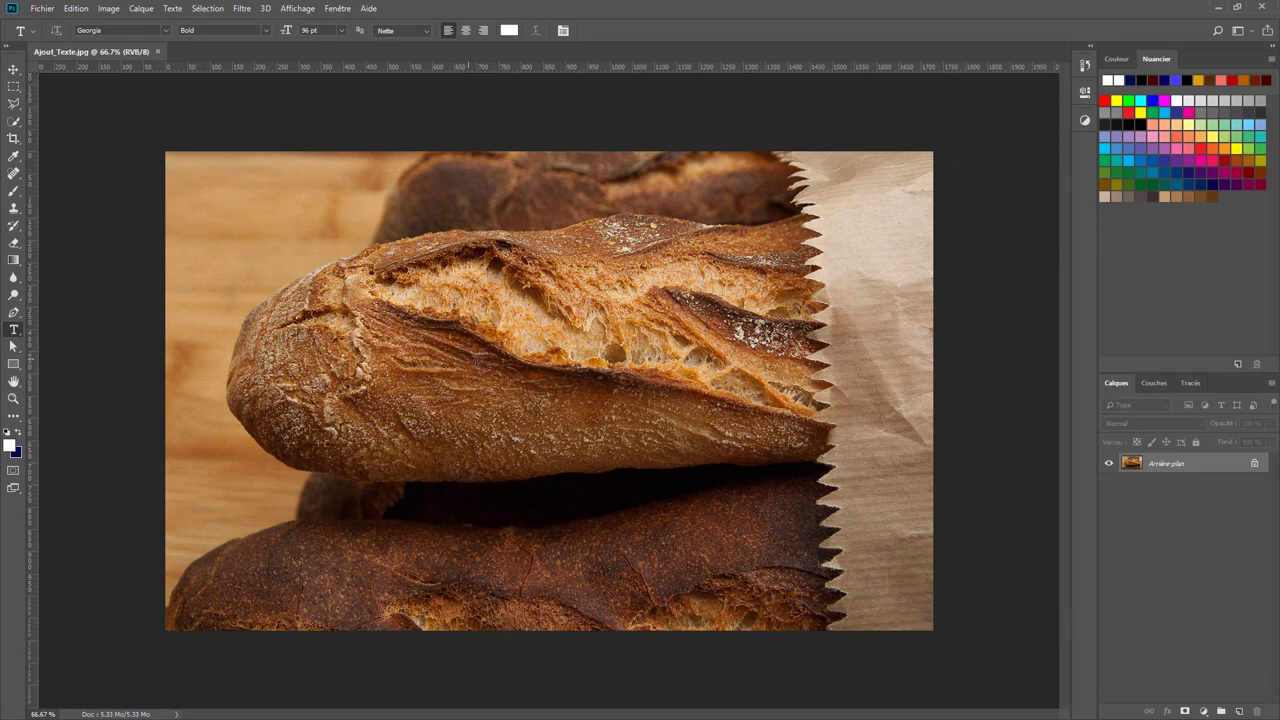
Type the title 'LA PETITE MICHE' on the bread and commit the text layer.
{"action": "left_click", "coordinate": [467, 358]}
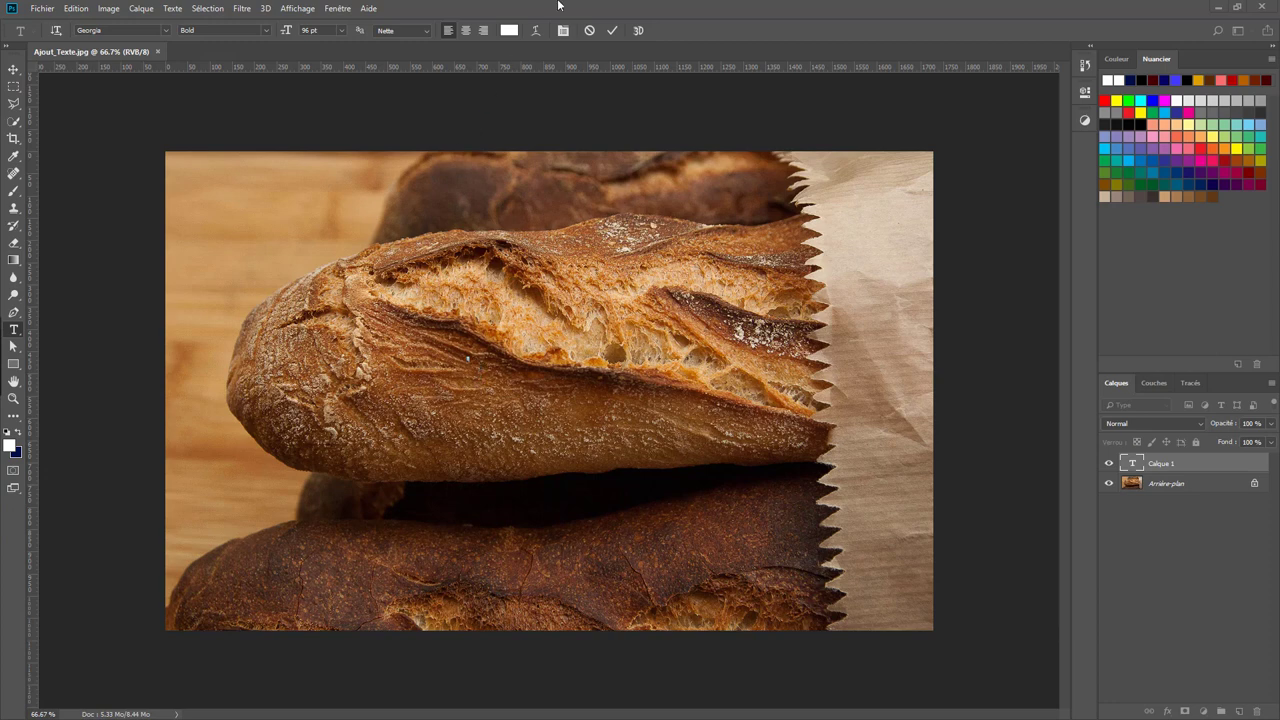
{"action": "type", "text": "L"}
{"action": "type", "text": "A PETITE"}
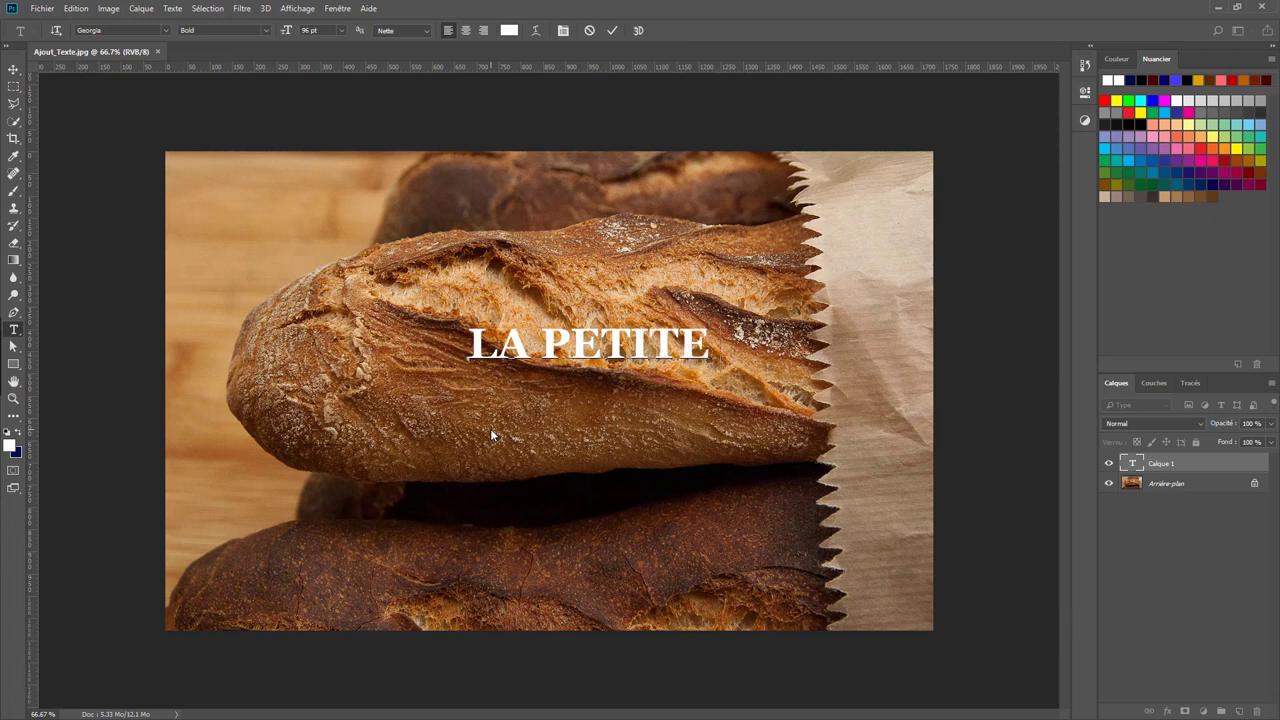
{"action": "type", "text": " MICHE"}
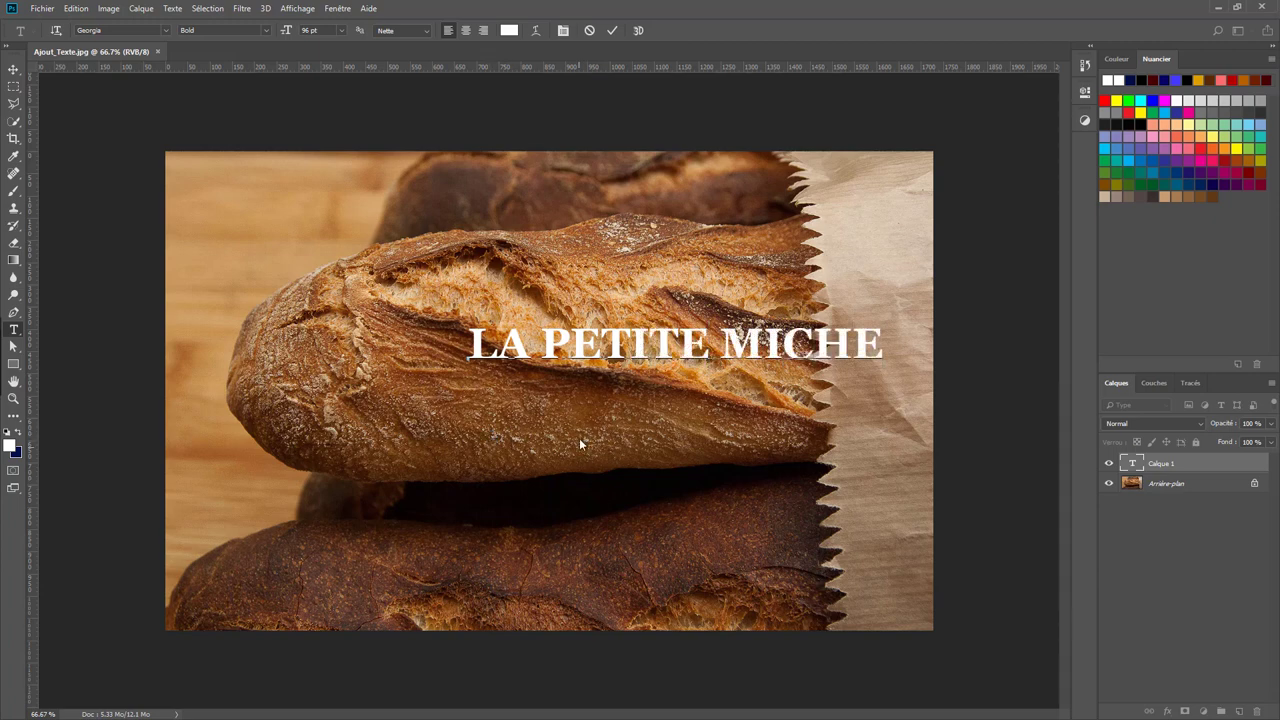
{"action": "left_click", "coordinate": [612, 31]}
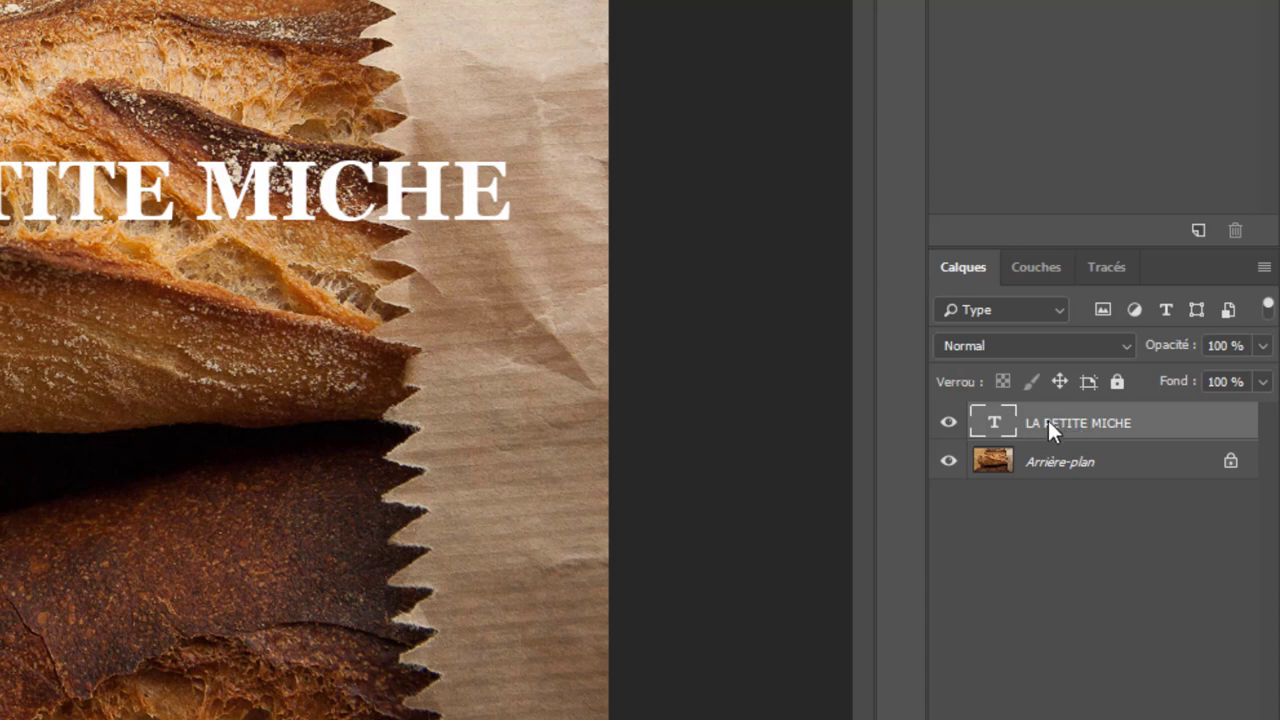
{"action": "left_click", "coordinate": [1050, 460]}
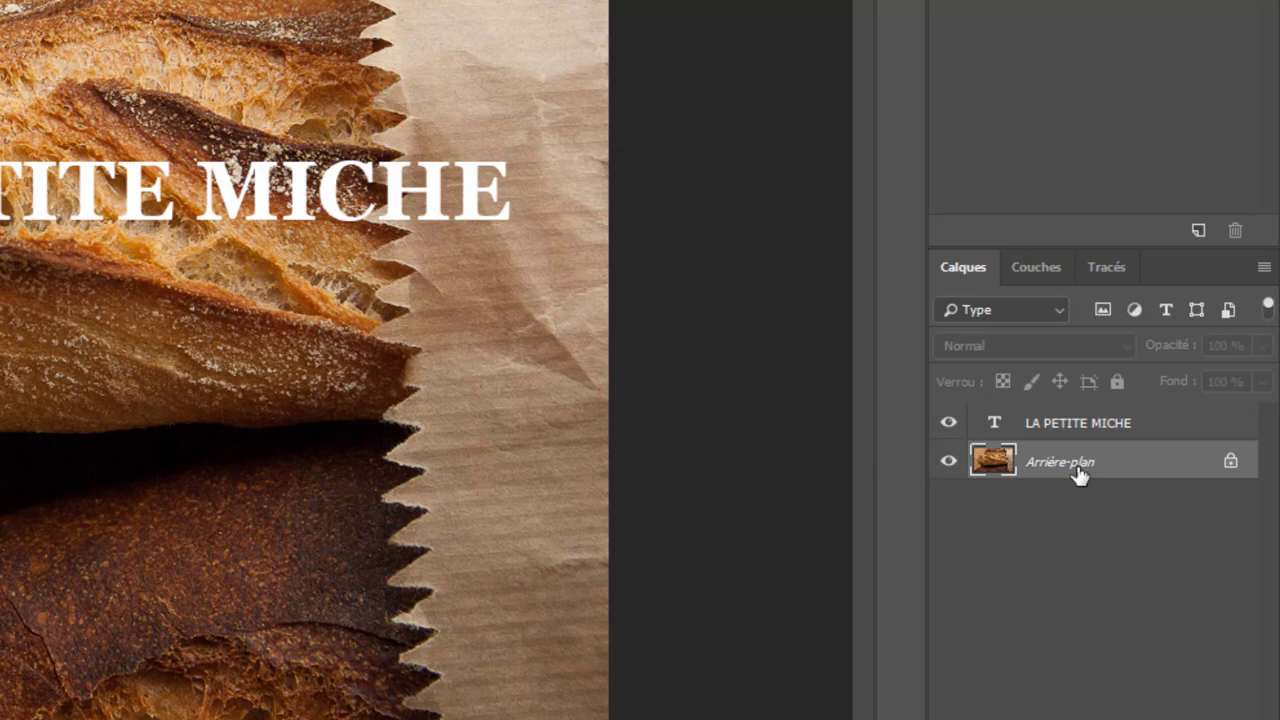
{"action": "left_click", "coordinate": [1094, 428]}
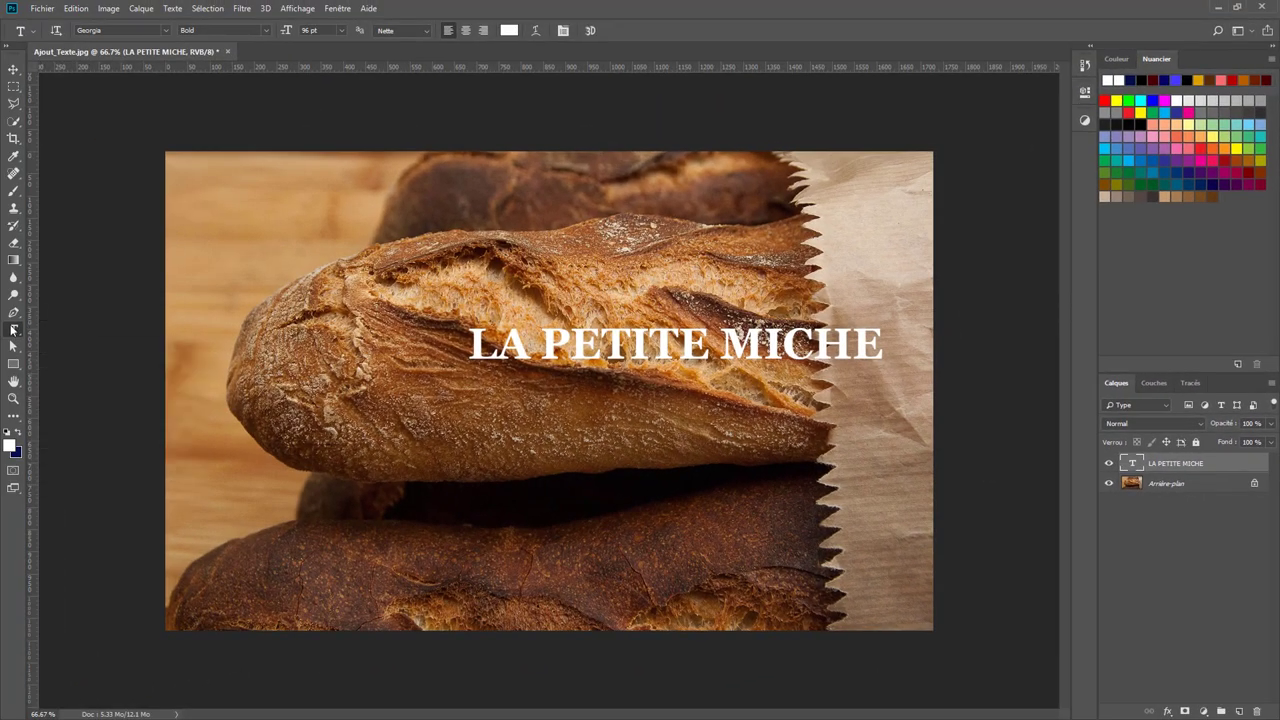
{"action": "left_click", "coordinate": [575, 350]}
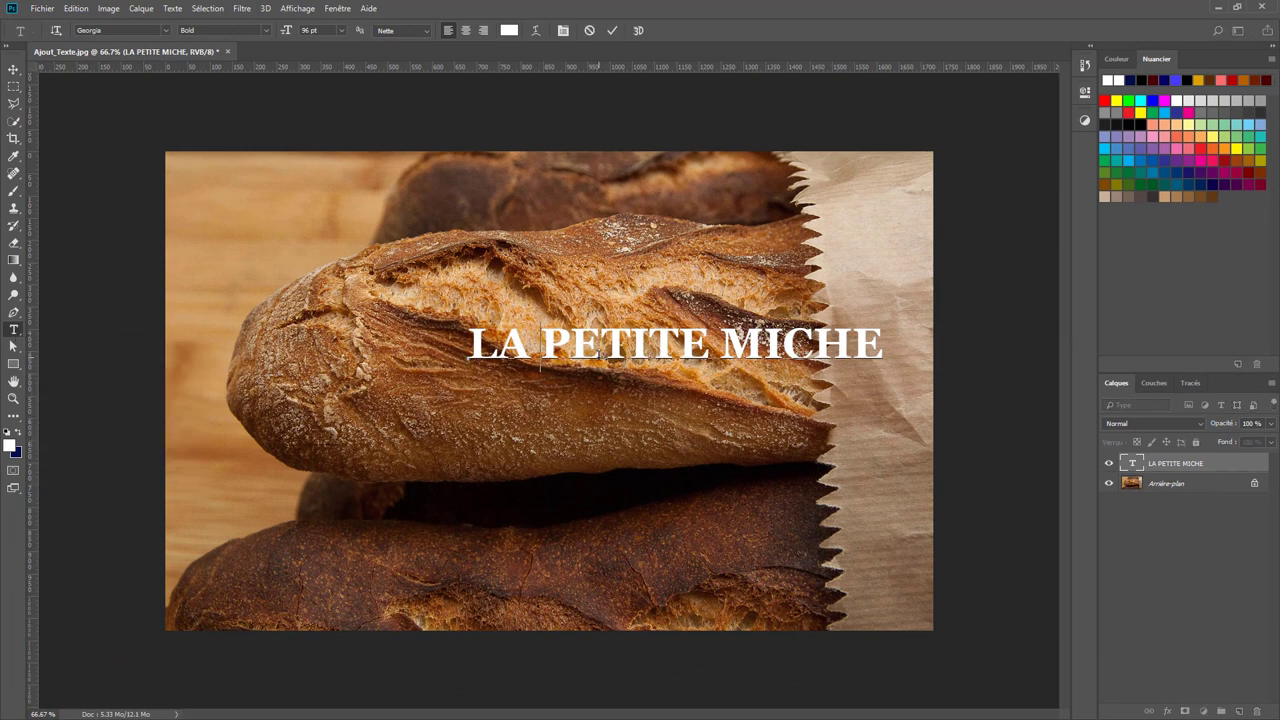
{"action": "type", "text": "FGH"}
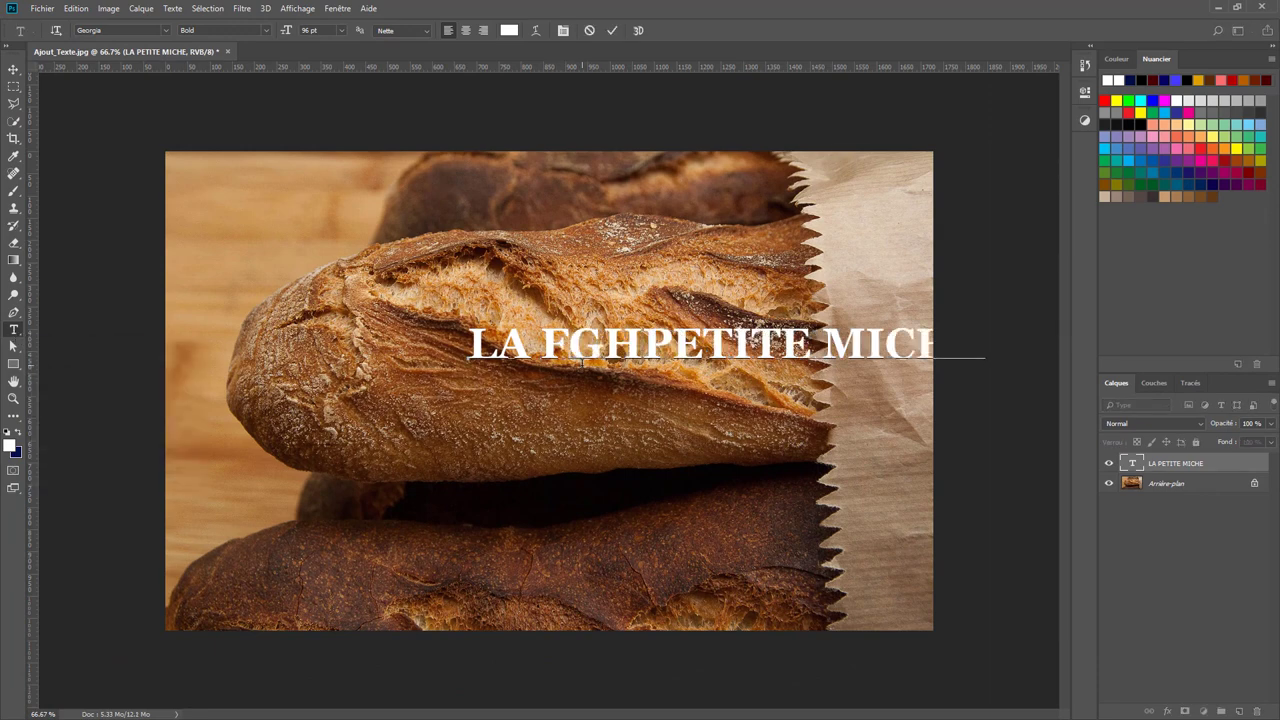
{"action": "key", "text": "BackSpace"}
{"action": "key", "text": "BackSpace"}
{"action": "key", "text": "BackSpace"}
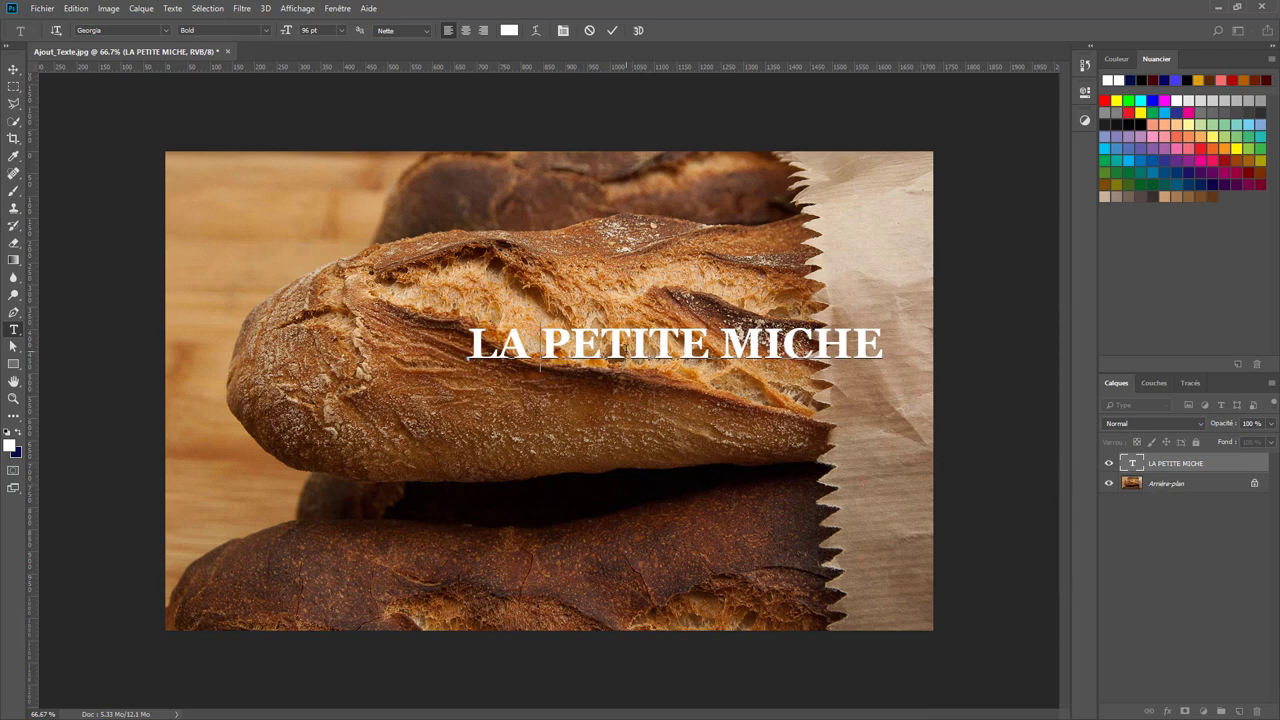
Drag the LA PETITE MICHE title with the Move tool until it is horizontally centred.
{"action": "left_click", "coordinate": [14, 72]}
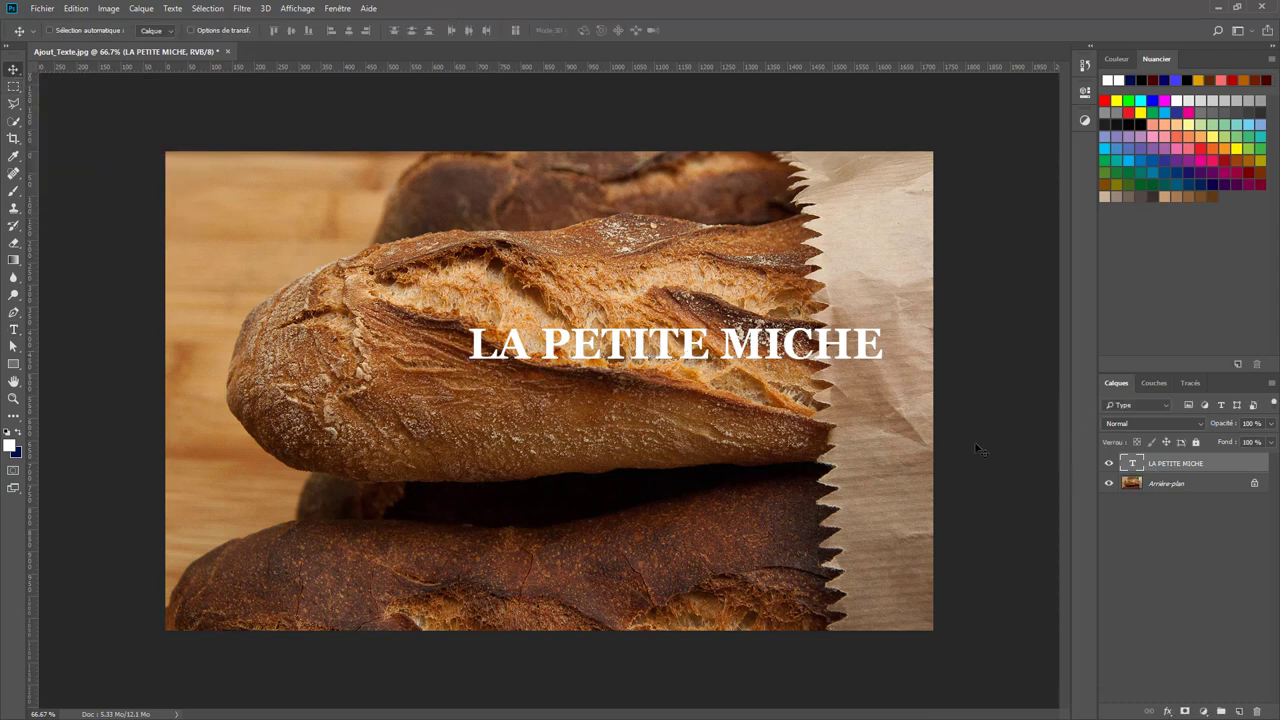
{"action": "left_click_drag", "start_coordinate": [637, 358], "coordinate": [548, 390]}
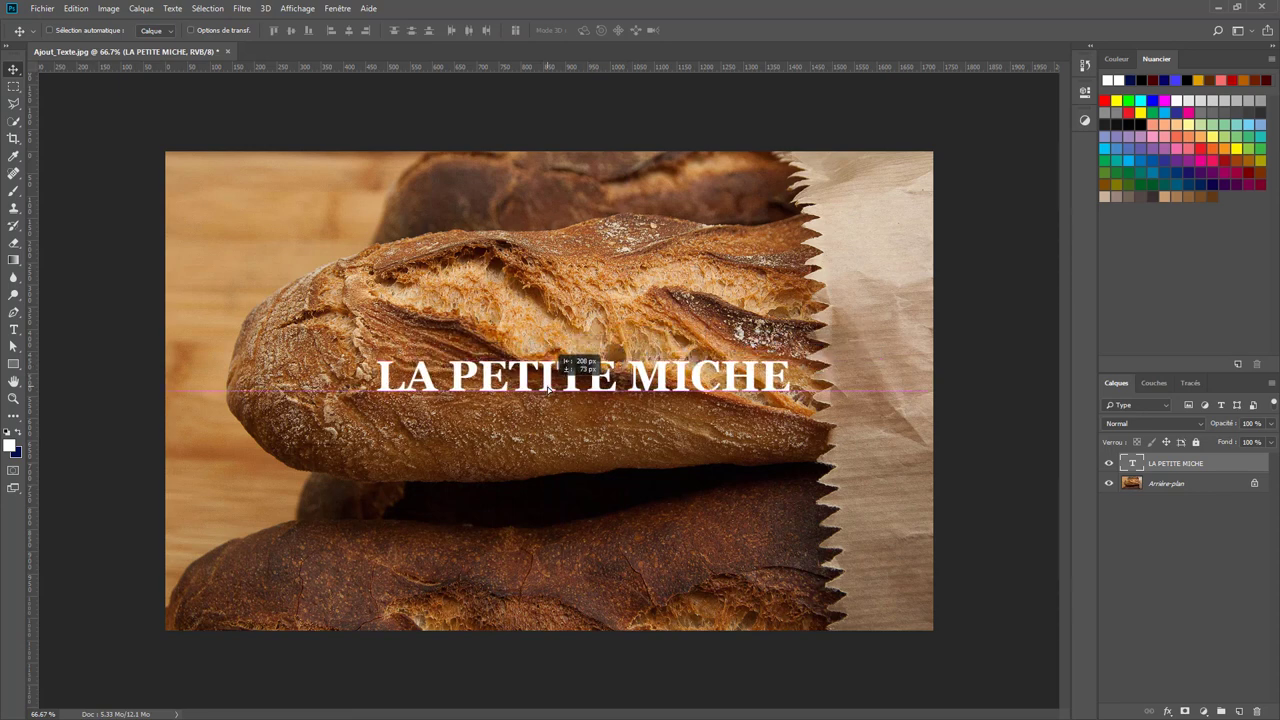
{"action": "left_click_drag", "start_coordinate": [548, 390], "coordinate": [512, 365]}
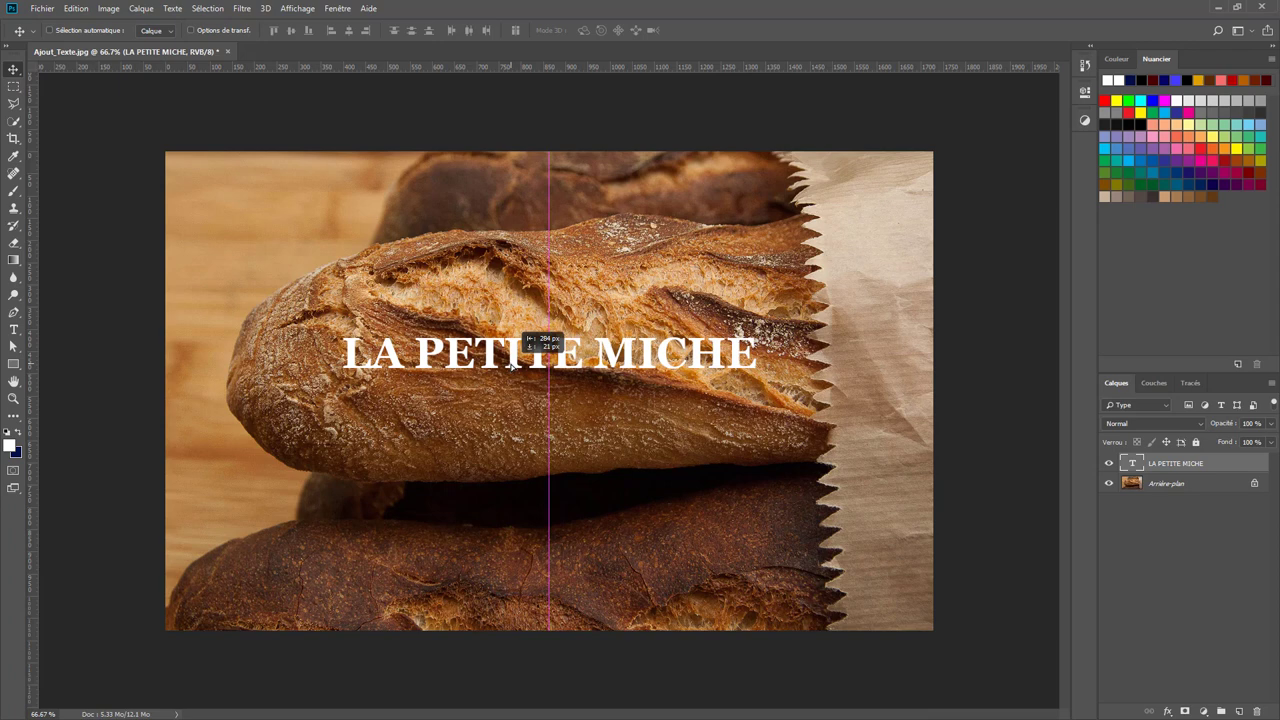
{"action": "mouse_move", "coordinate": [512, 365]}
{"action": "left_mouse_down"}
{"action": "mouse_move", "coordinate": [512, 401]}
{"action": "mouse_move", "coordinate": [518, 350]}
{"action": "left_mouse_up"}
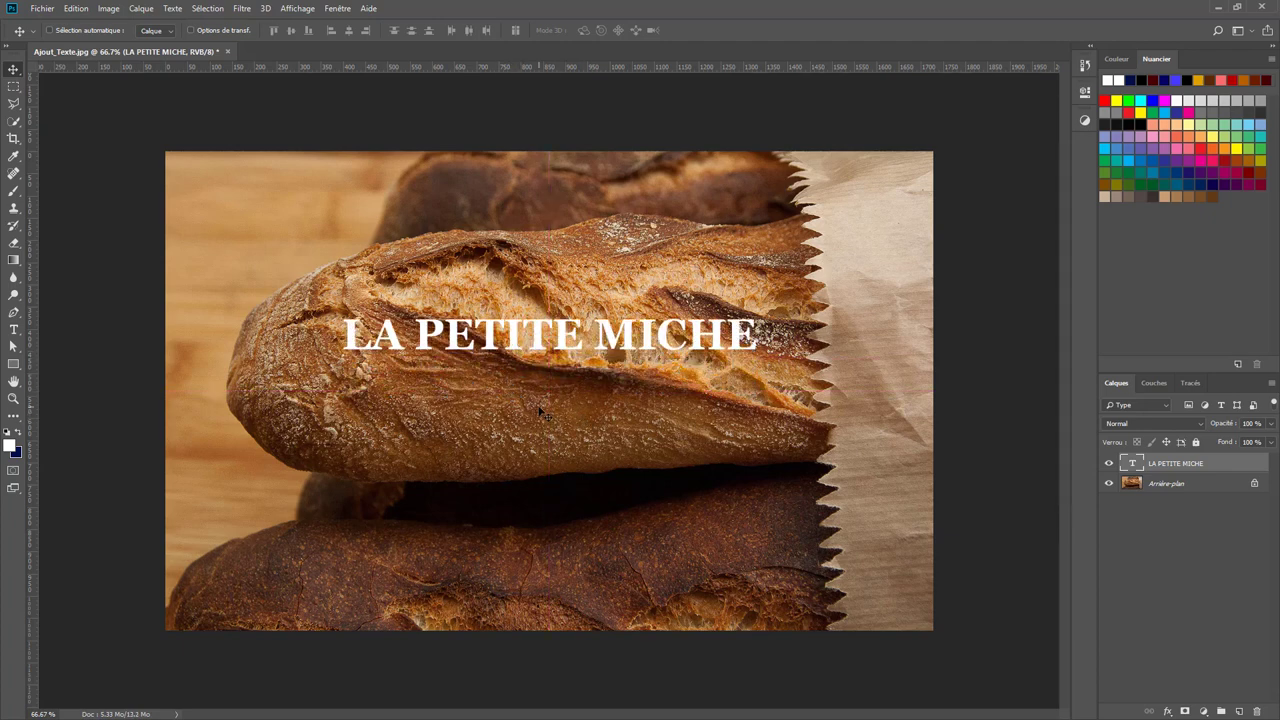
{"action": "left_click", "coordinate": [15, 331]}
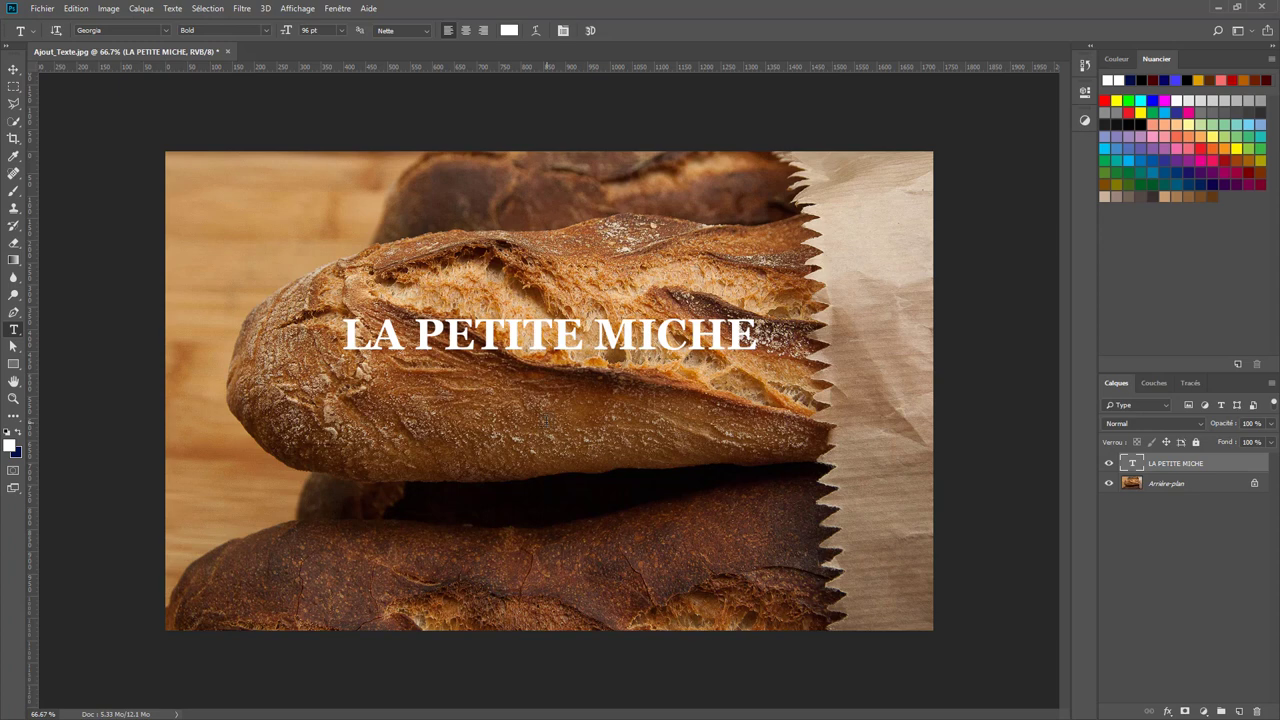
Commit the title edit so the LA PETITE MICHE layer is no longer being edited.
{"action": "left_click", "coordinate": [540, 345]}
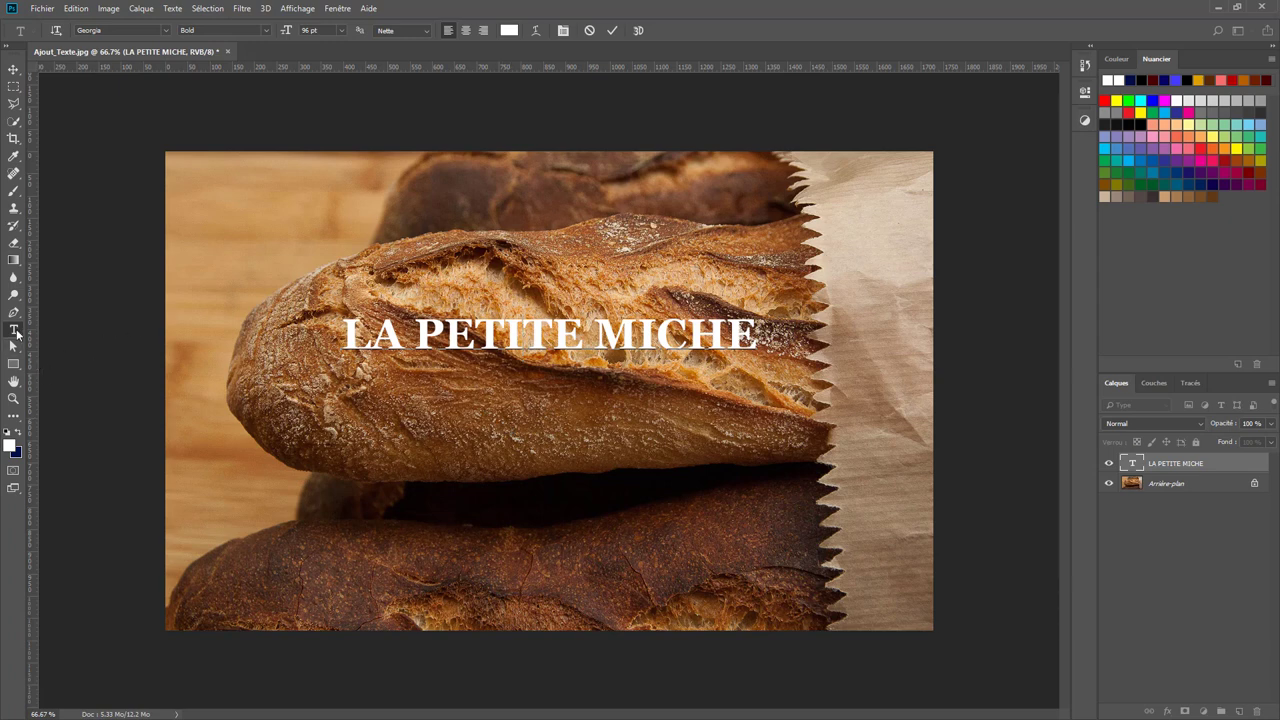
{"action": "left_click", "coordinate": [13, 69]}
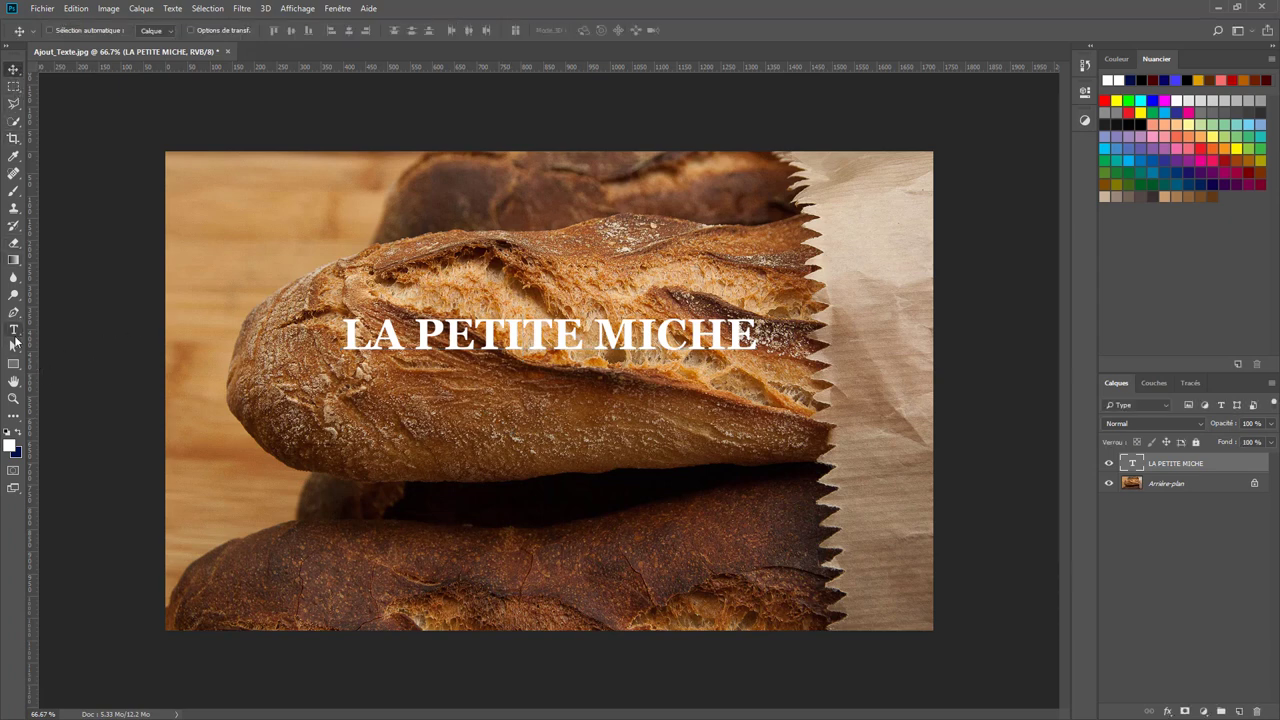
{"action": "left_click", "coordinate": [14, 329]}
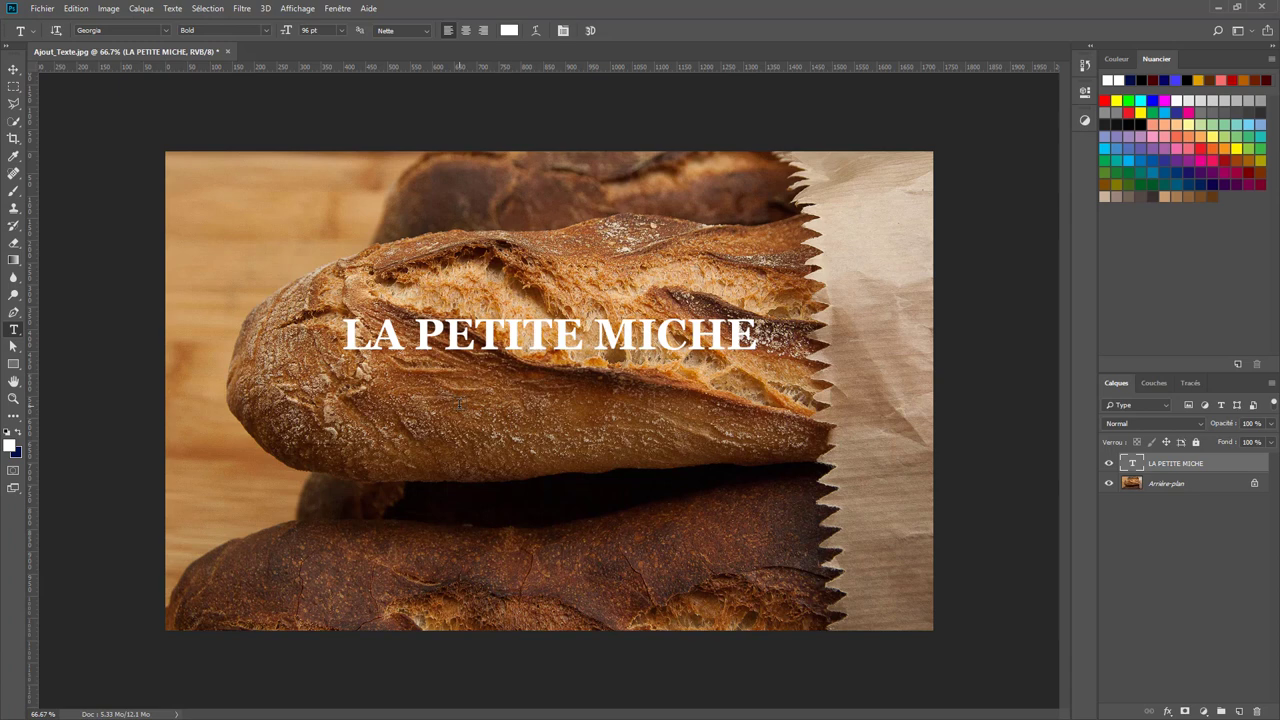
Start a new text layer below the title in Arial Regular at 48 pt.
{"action": "left_click", "coordinate": [459, 404]}
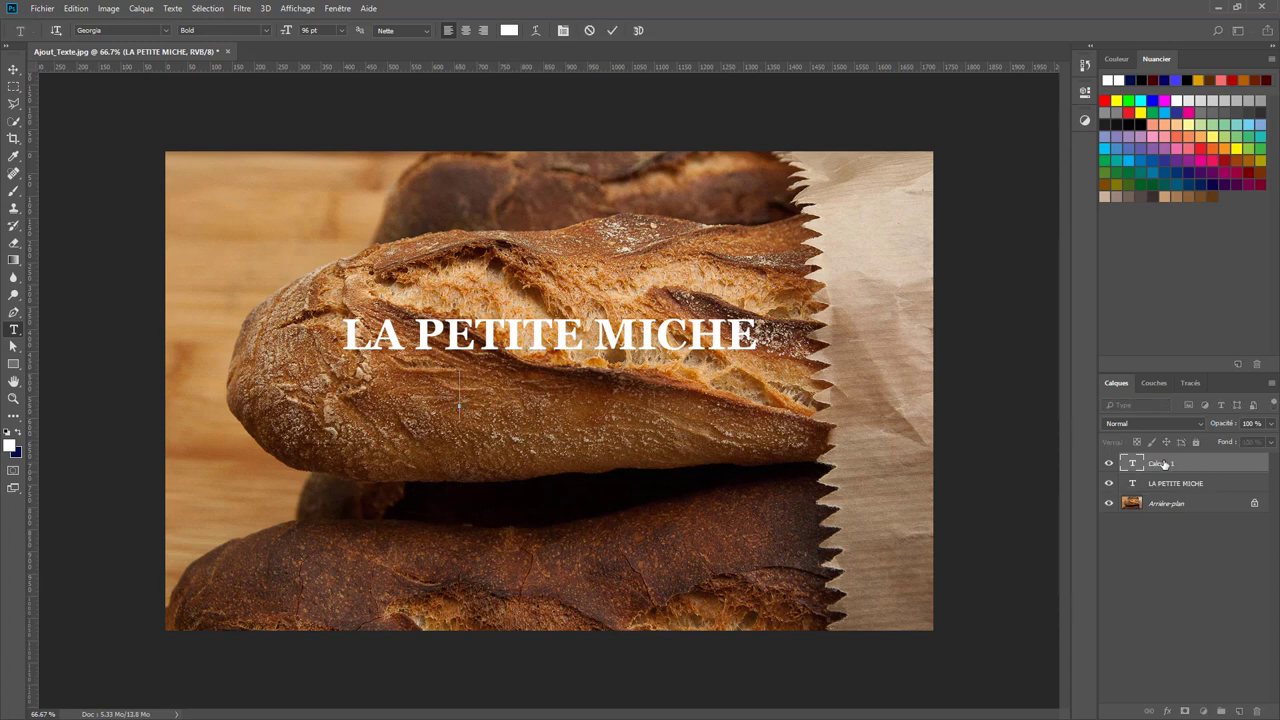
{"action": "left_click", "coordinate": [134, 31]}
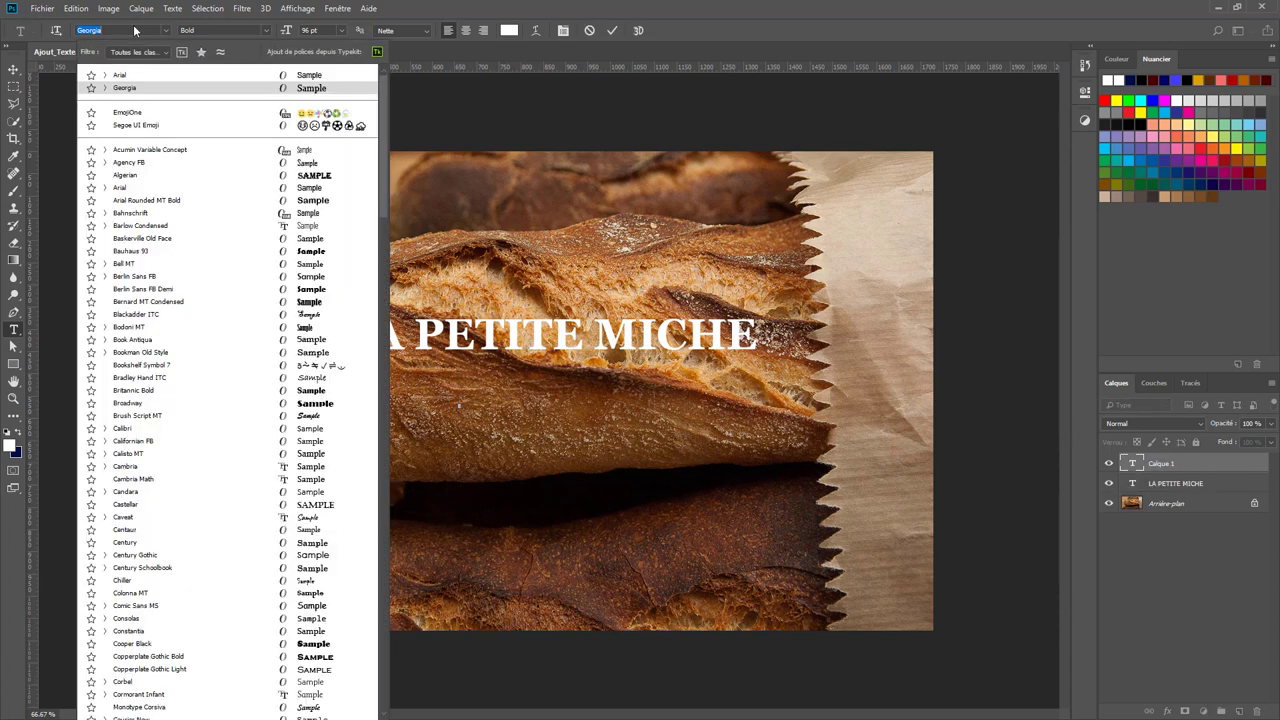
{"action": "type", "text": "AR"}
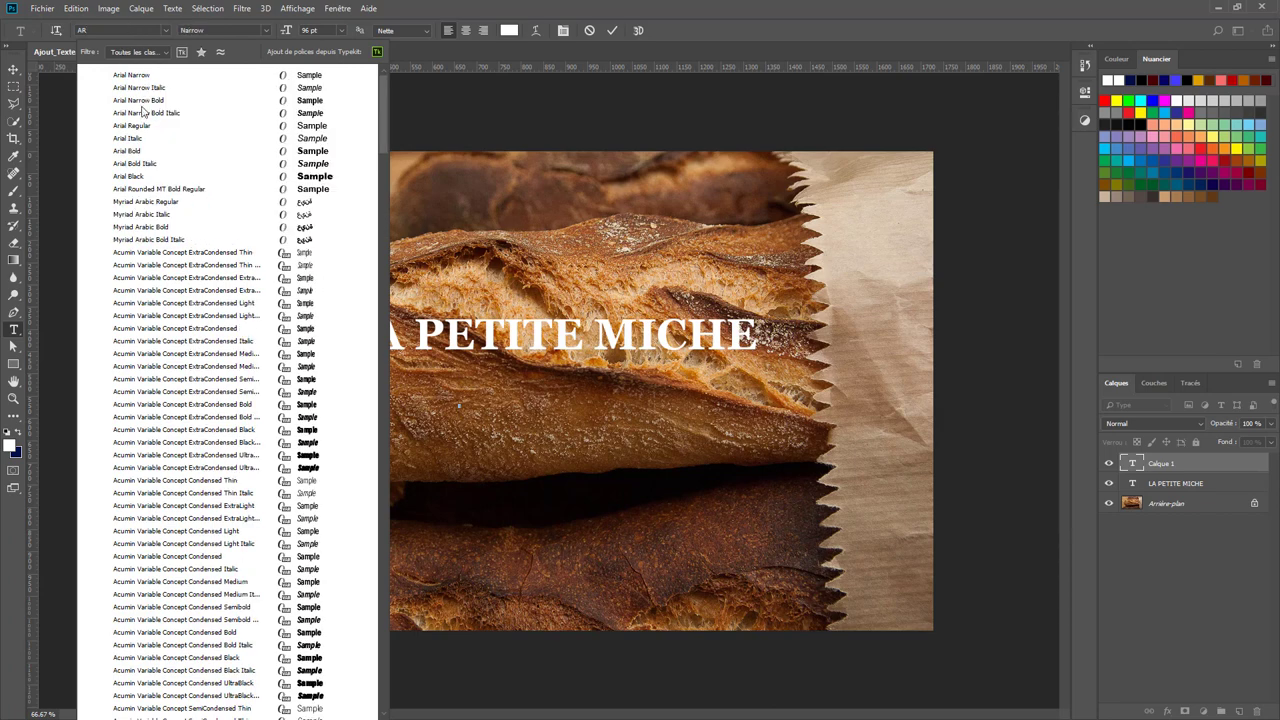
{"action": "left_click", "coordinate": [140, 126]}
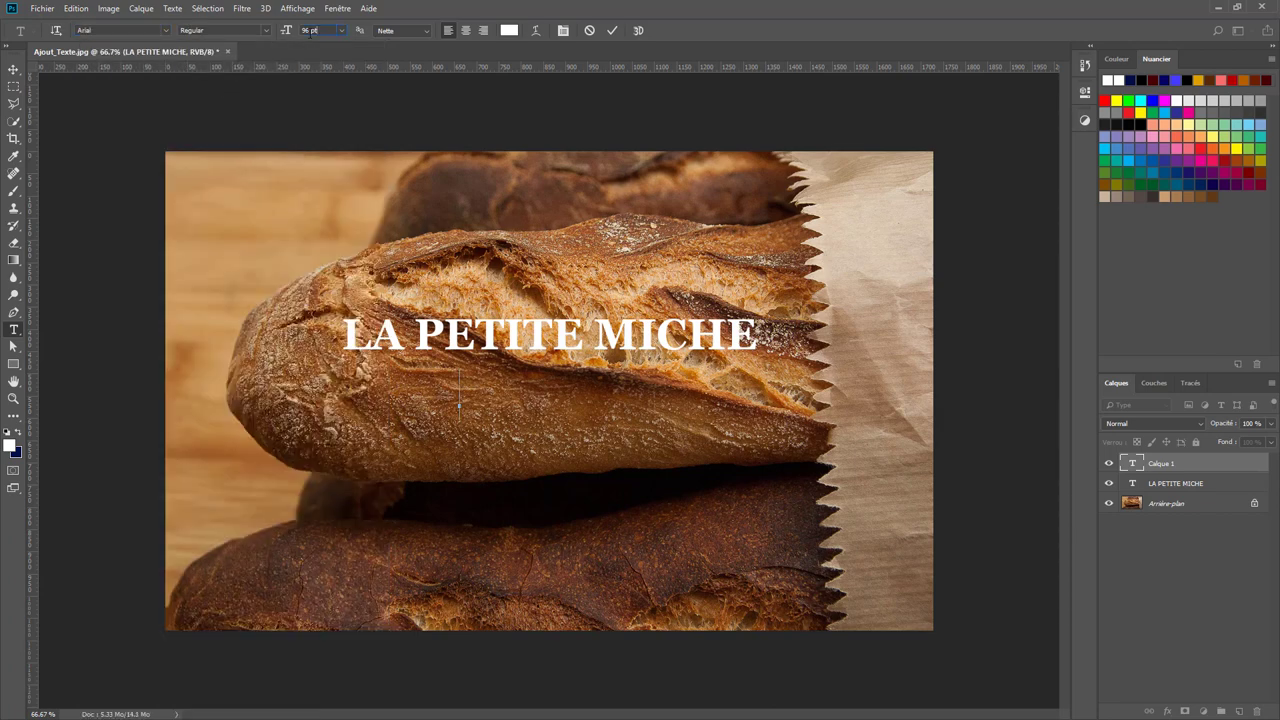
{"action": "left_click_drag", "start_coordinate": [318, 31], "coordinate": [278, 35]}
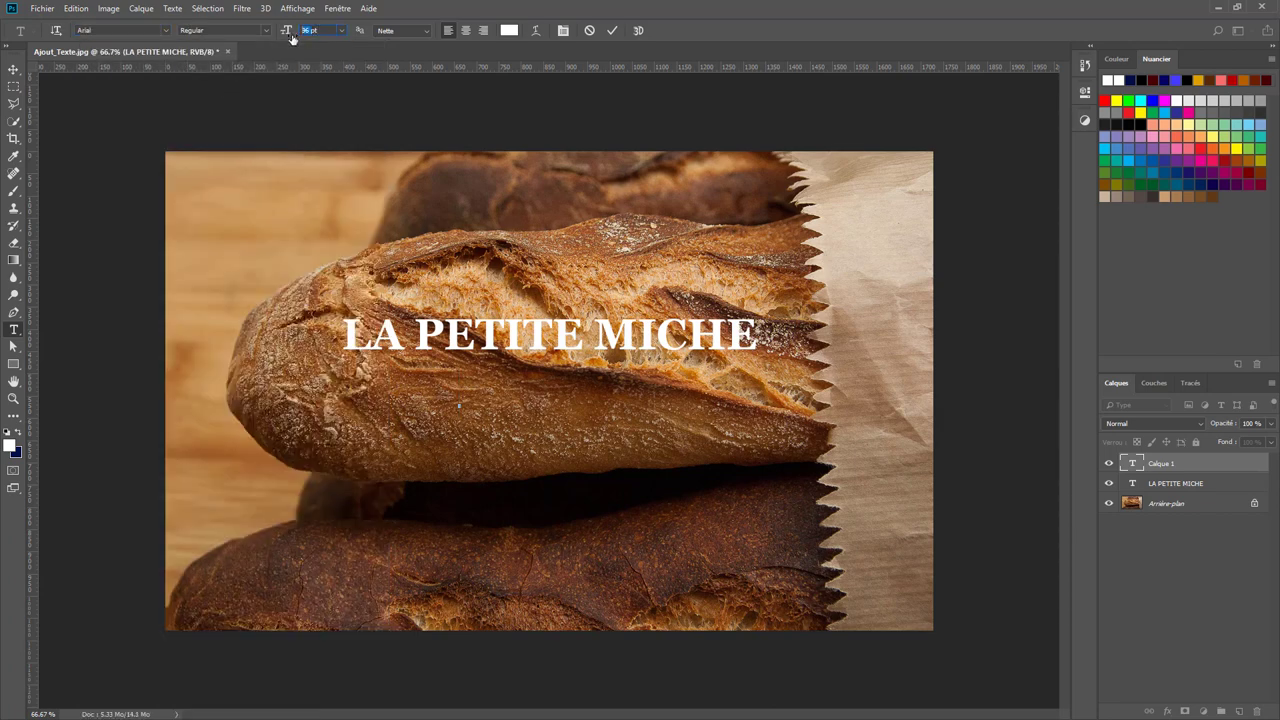
{"action": "left_click", "coordinate": [341, 31]}
{"action": "left_click", "coordinate": [319, 182]}
Type 'BOULANGERIE ARTISANALE' and 'DEPUIS 1978' on two lines, commit, and centre-align them.
{"action": "type", "text": "BOUOLAN"}
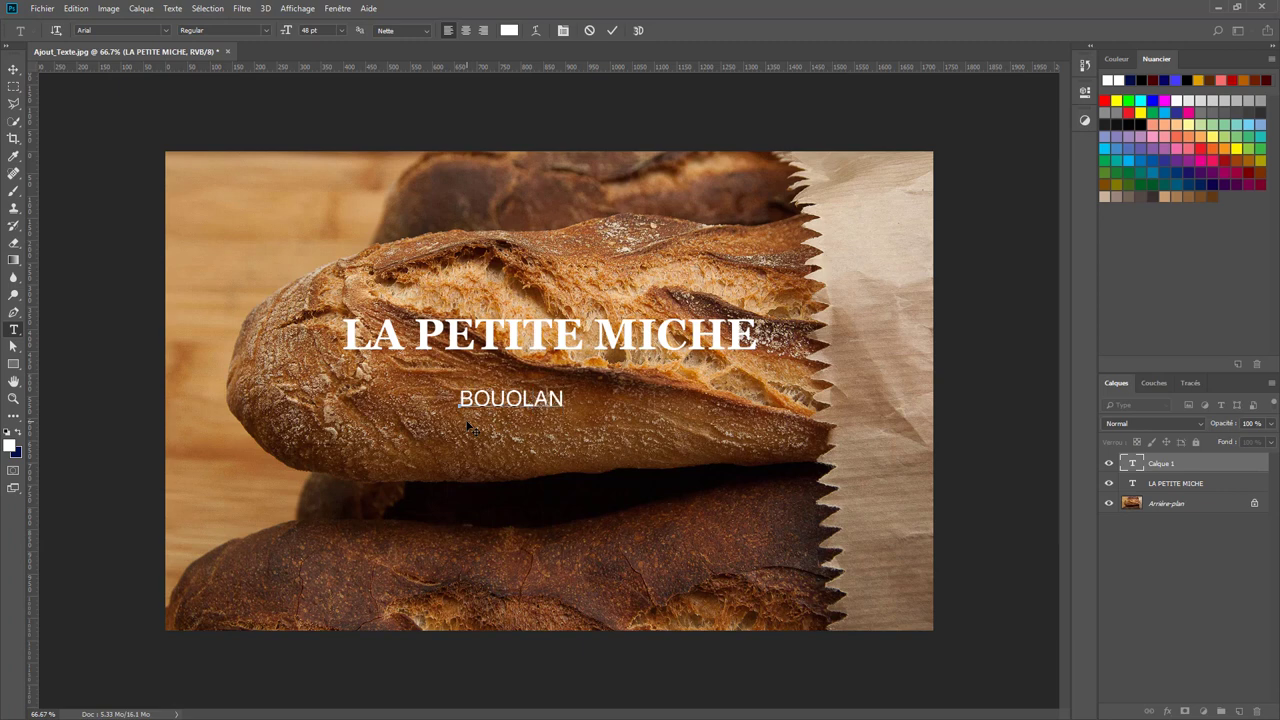
{"action": "key", "text": "BackSpace"}
{"action": "key", "text": "BackSpace"}
{"action": "key", "text": "BackSpace"}
{"action": "key", "text": "BackSpace"}
{"action": "type", "text": "LA"}
{"action": "type", "text": "NGERIE"}
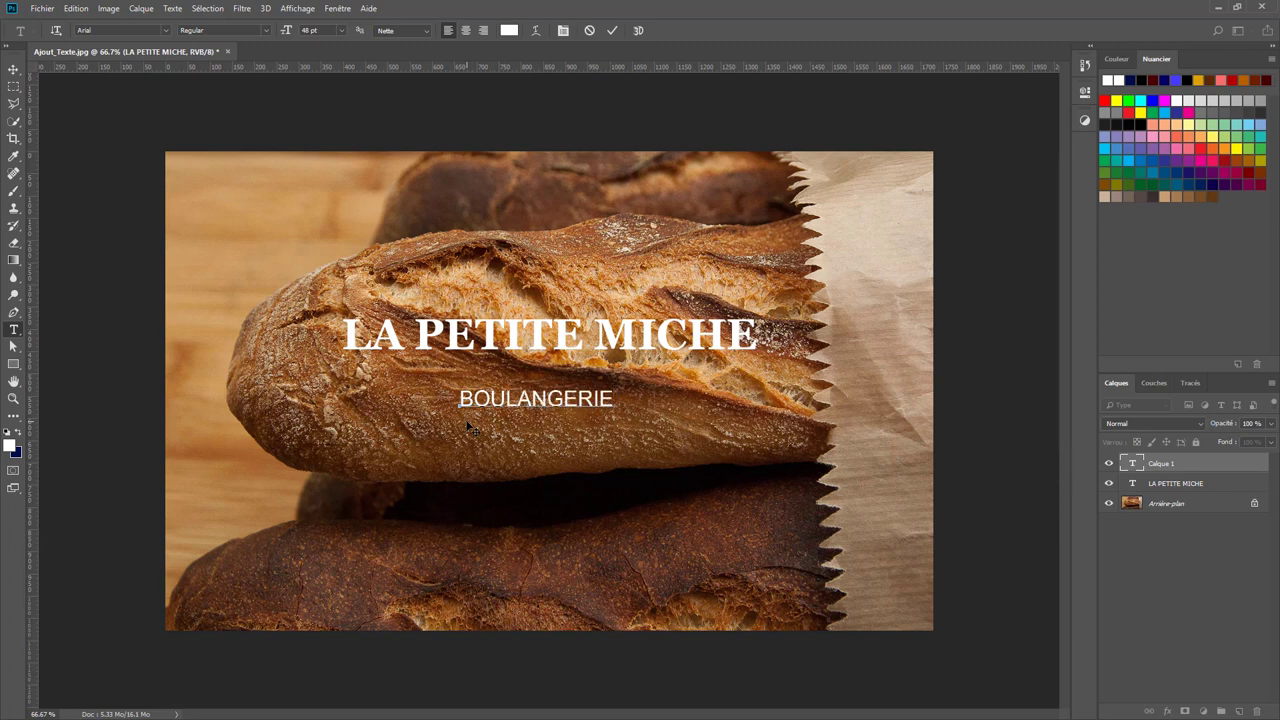
{"action": "type", "text": " ARTI"}
{"action": "type", "text": "SANALE"}
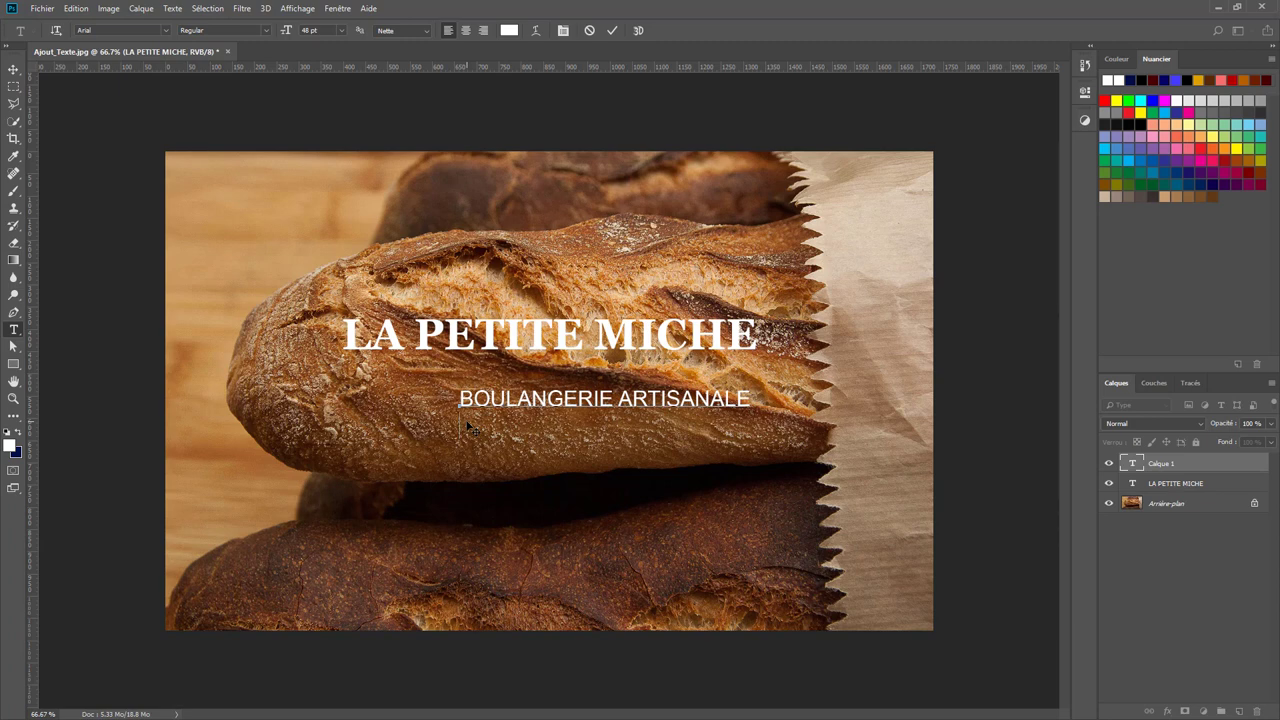
{"action": "type", "text": "DEPUIS"}
{"action": "type", "text": " 1978"}
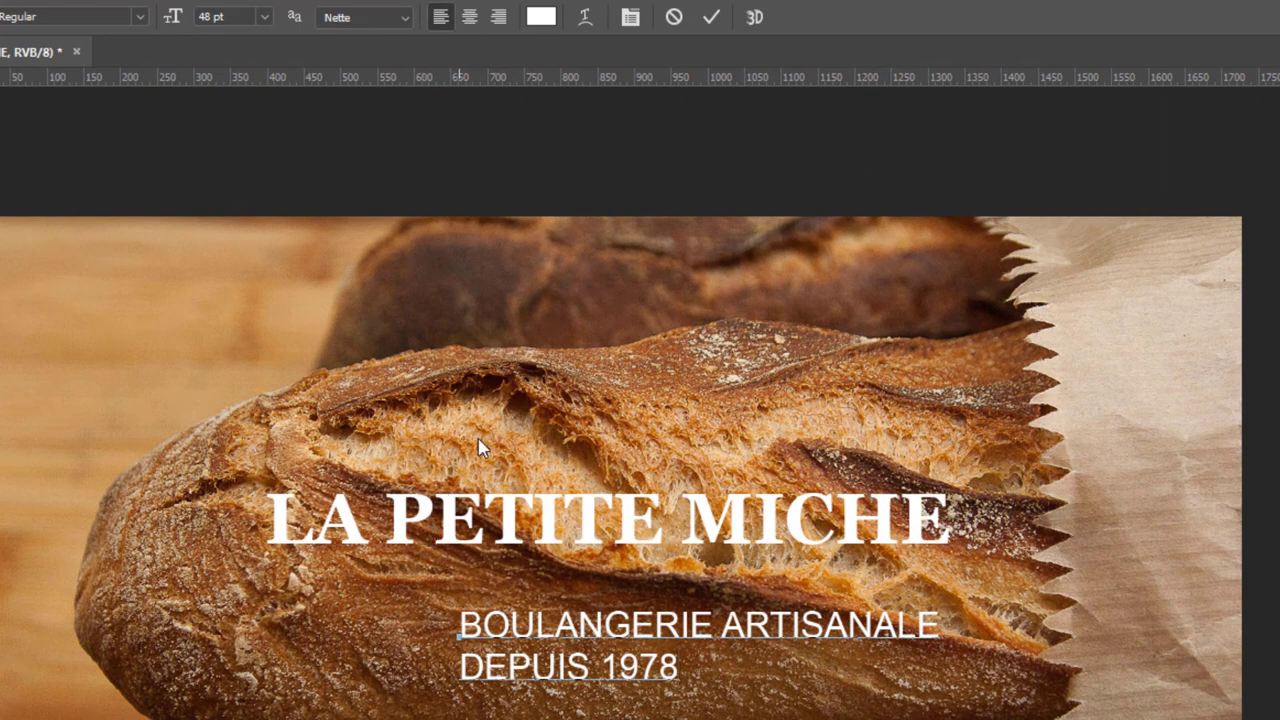
{"action": "left_click", "coordinate": [708, 18]}
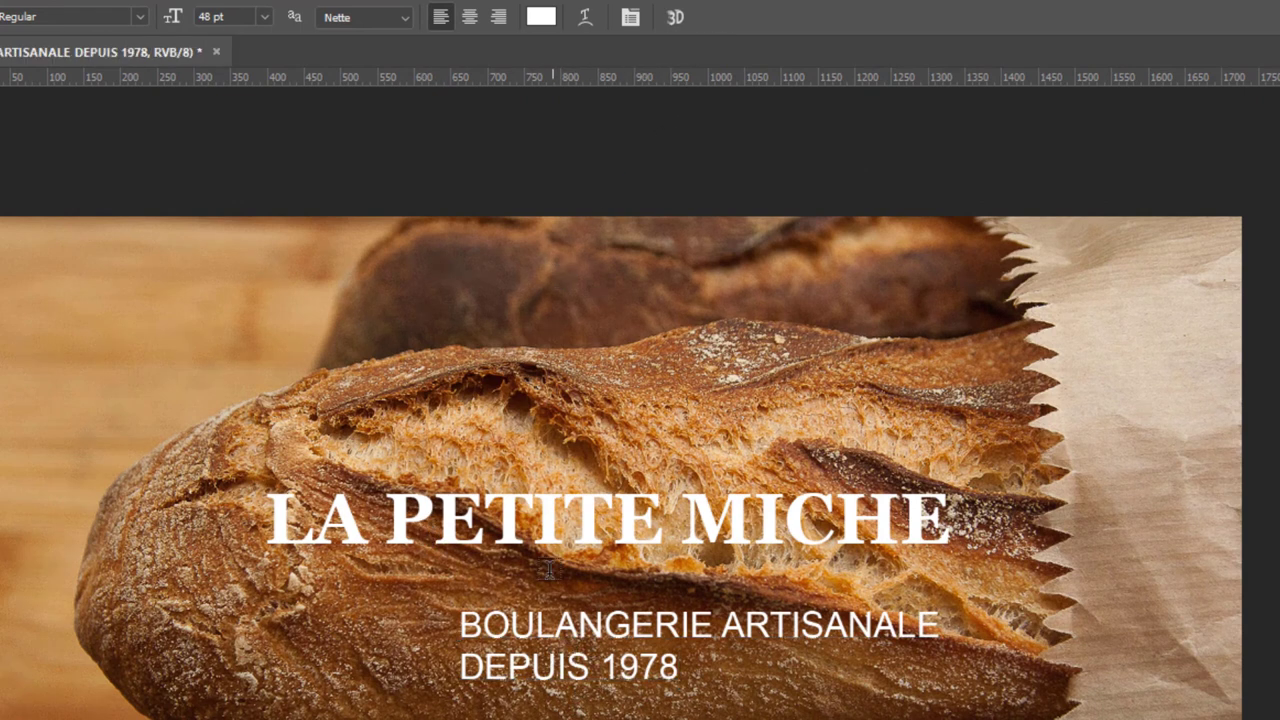
{"action": "left_click", "coordinate": [470, 20]}
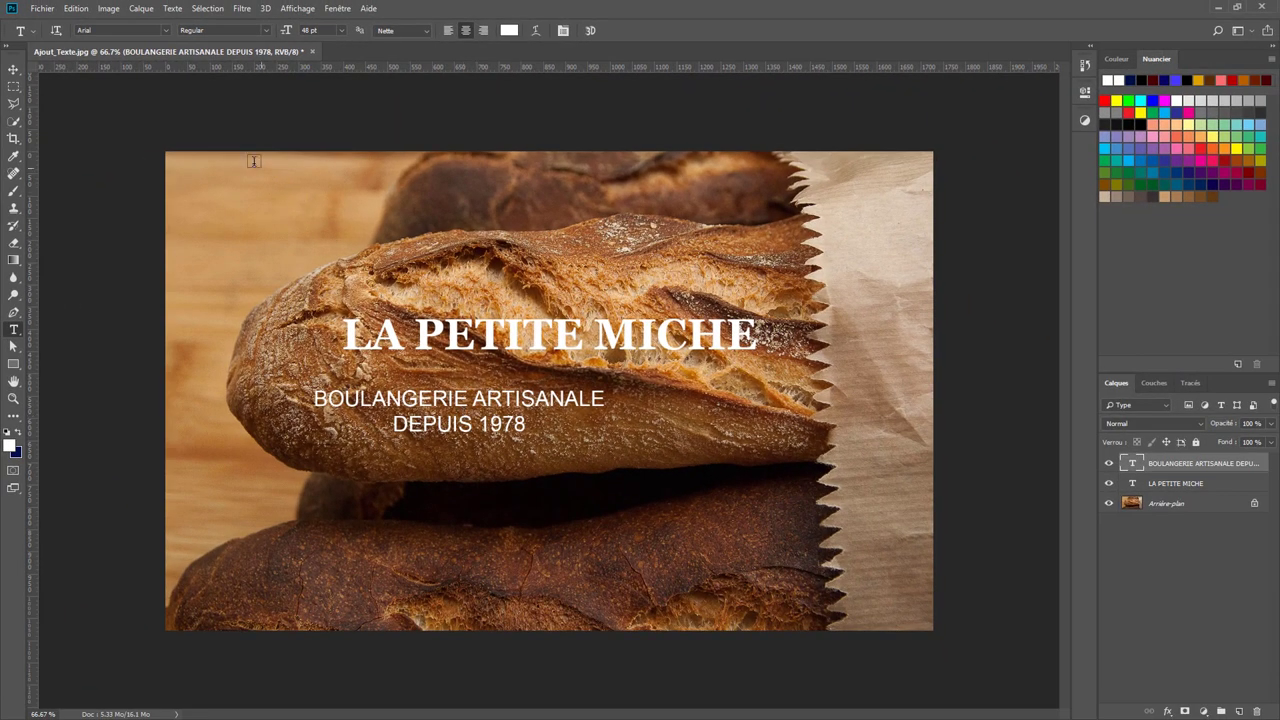
{"action": "left_click", "coordinate": [14, 69]}
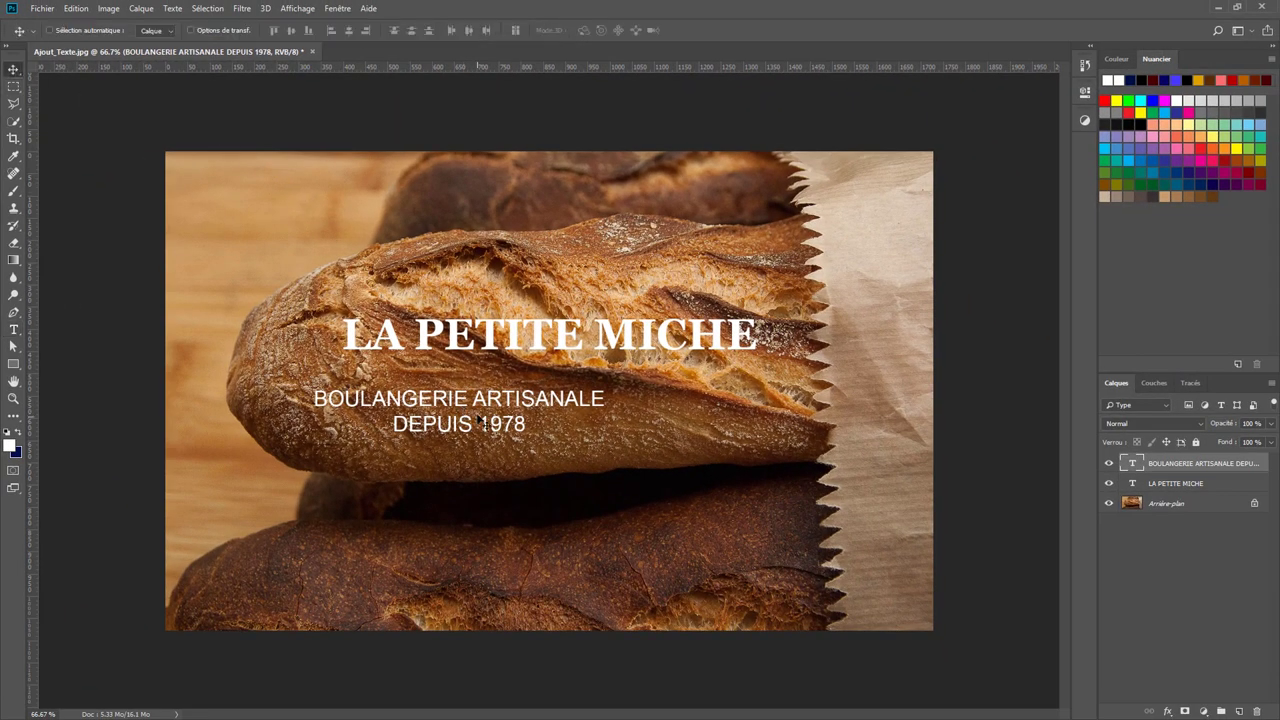
Centre the subtitle under the title, then move both text layers down together.
{"action": "left_click_drag", "start_coordinate": [472, 401], "coordinate": [564, 386]}
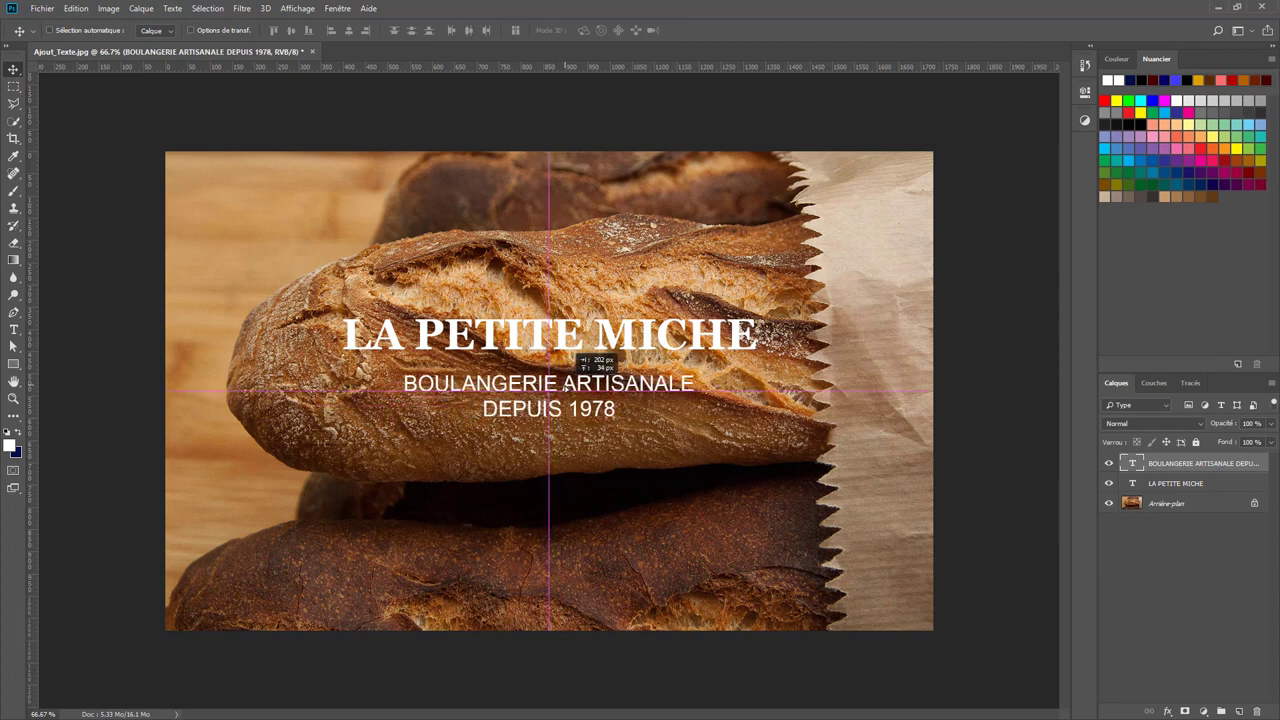
{"action": "left_click_drag", "start_coordinate": [565, 384], "coordinate": [566, 398]}
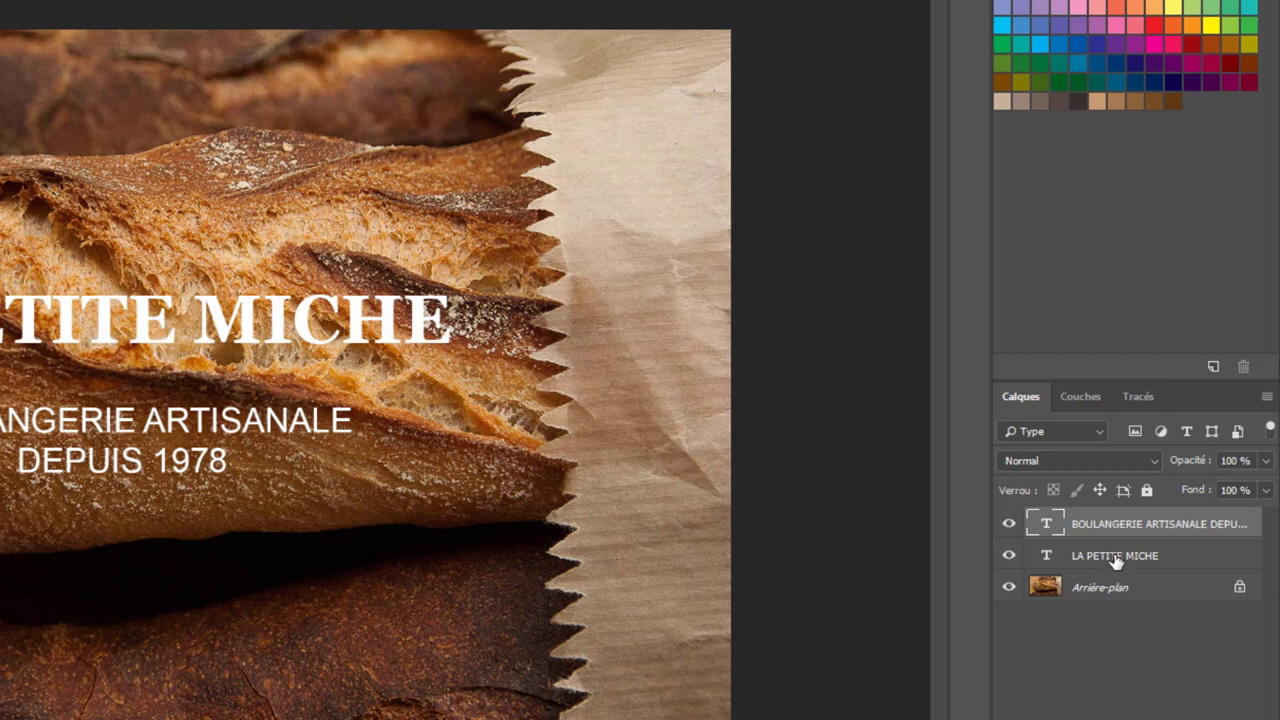
{"action": "left_click", "coordinate": [1115, 559], "text": "shift"}
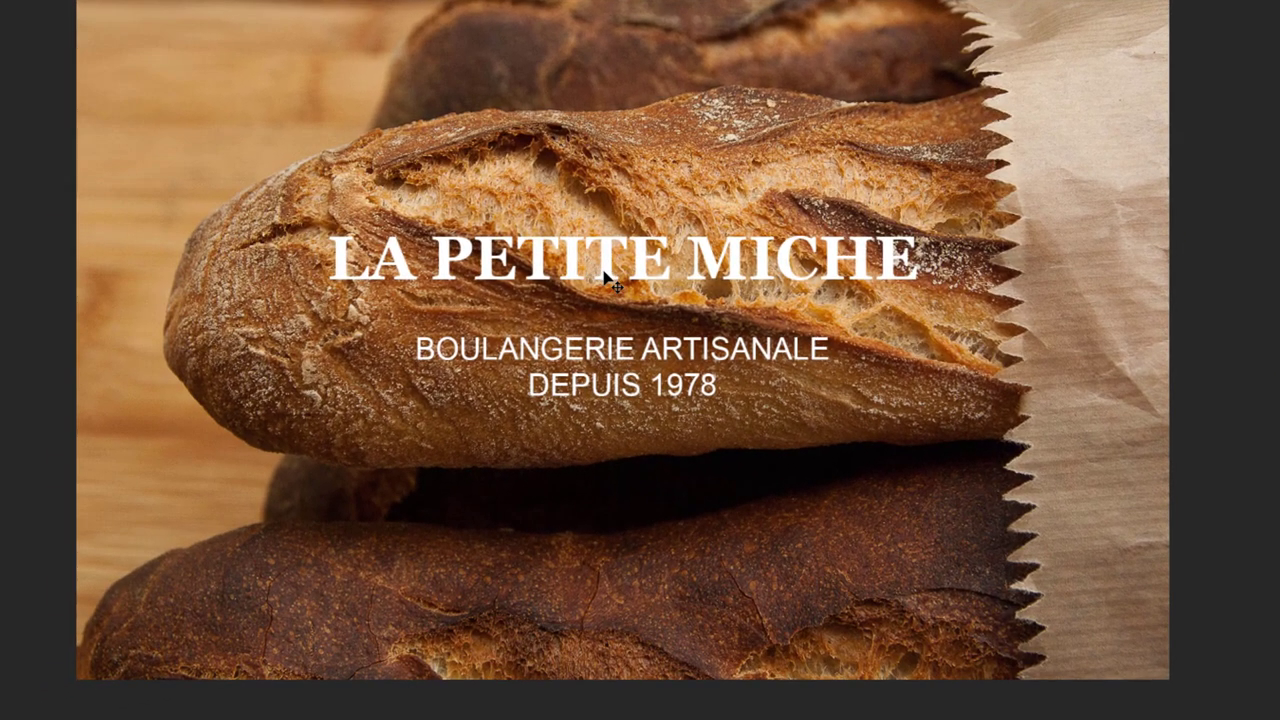
{"action": "left_click_drag", "start_coordinate": [603, 270], "coordinate": [604, 304]}
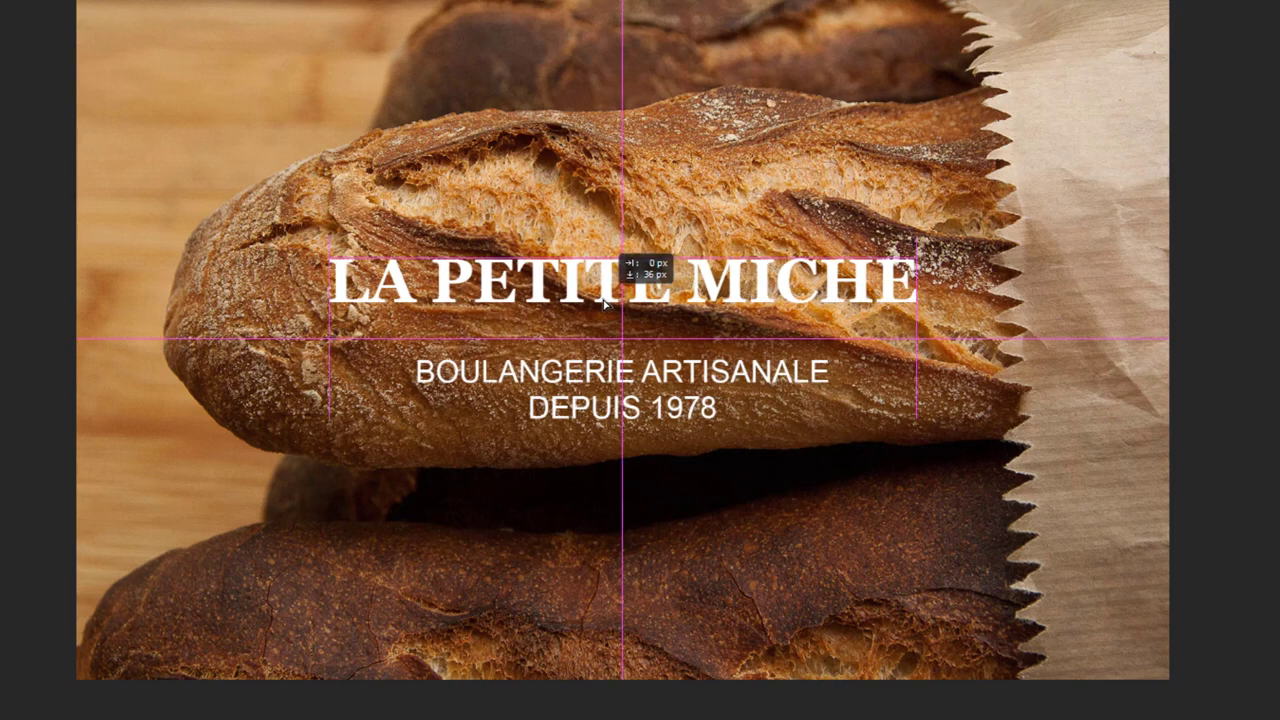
{"action": "left_click_drag", "start_coordinate": [604, 304], "coordinate": [604, 304]}
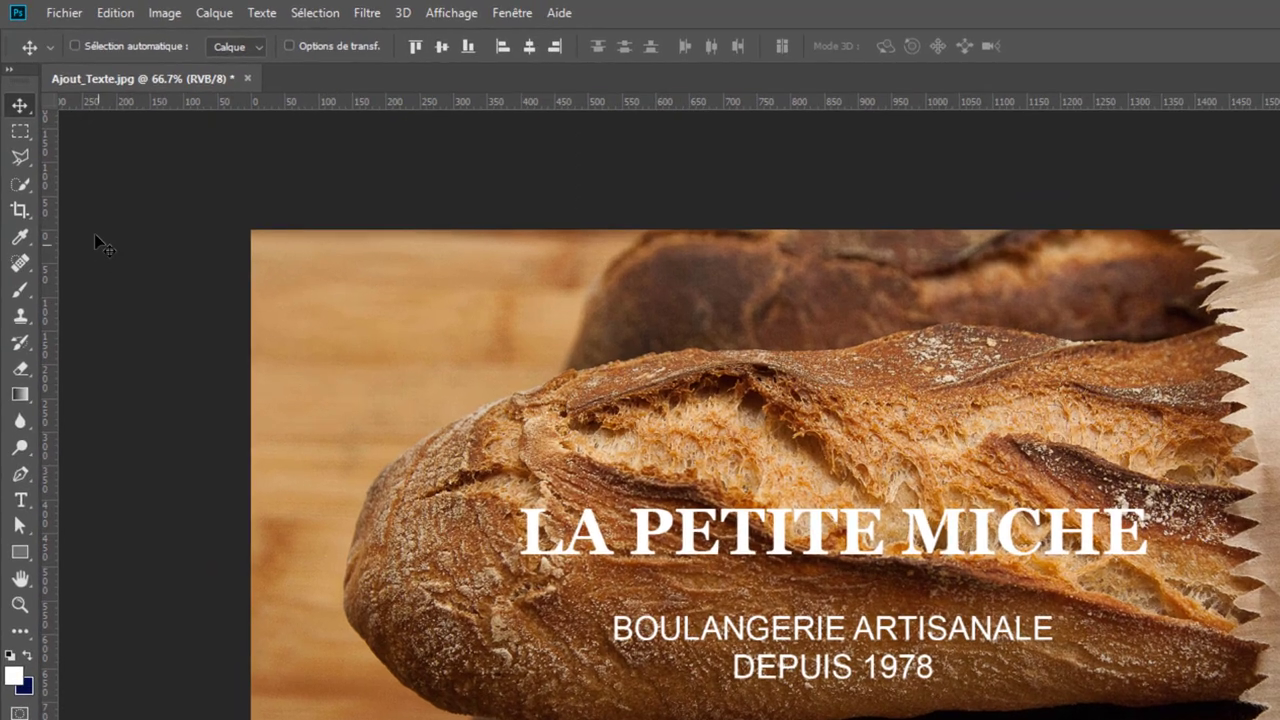
Save as 'Ajout_Texte travail' in Photoshop PSD format, accepting the compatibility prompt.
{"action": "left_click", "coordinate": [64, 14]}
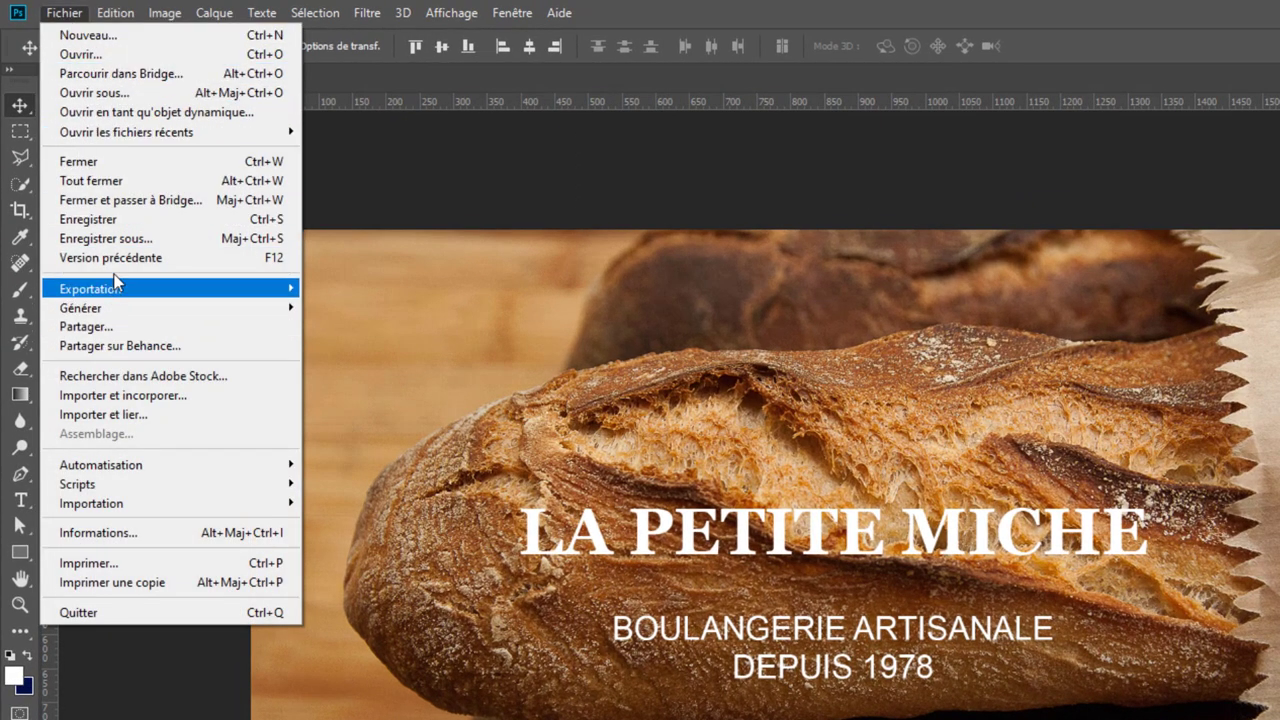
{"action": "left_click", "coordinate": [125, 224]}
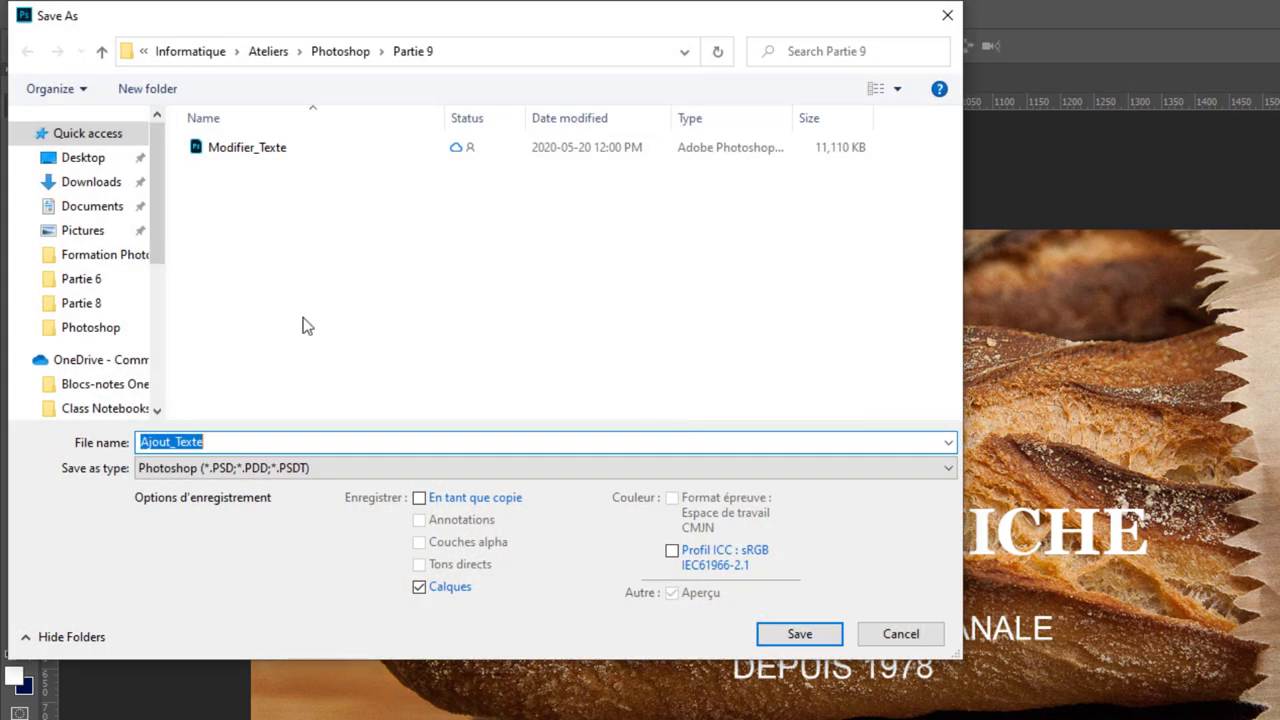
{"action": "left_click", "coordinate": [228, 444]}
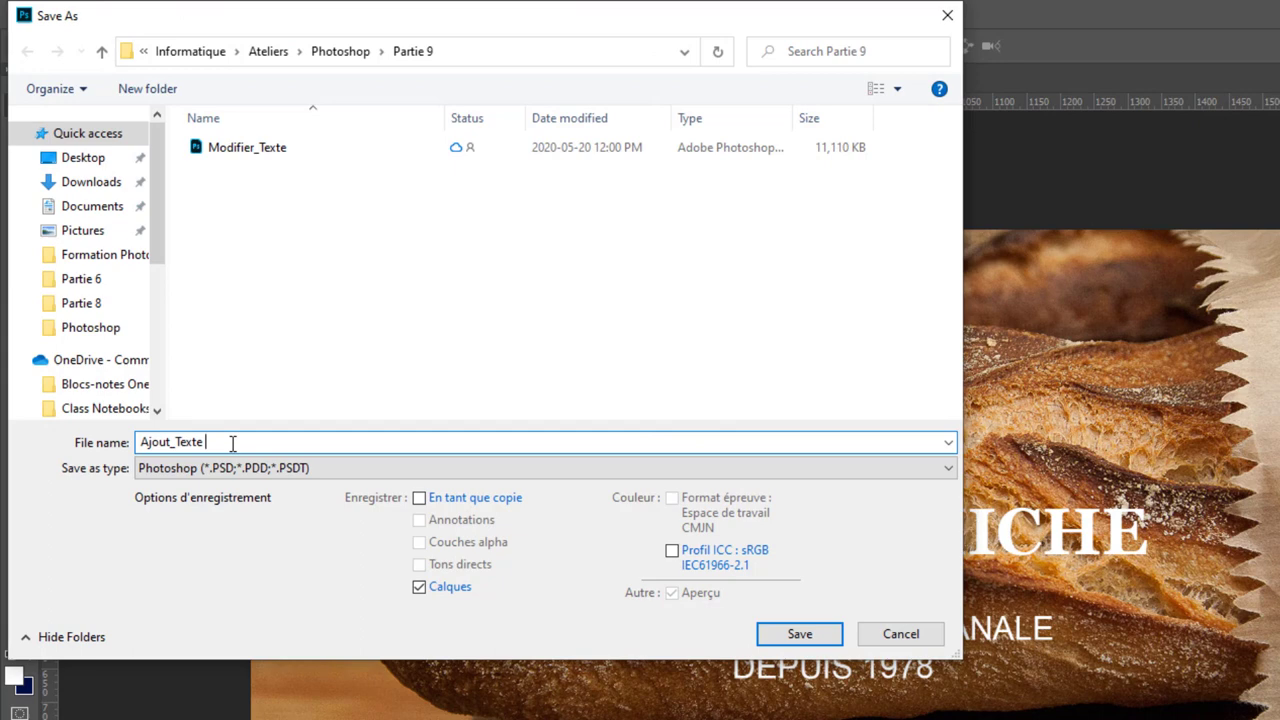
{"action": "type", "text": "TRAVA"}
{"action": "double_click", "coordinate": [233, 444]}
{"action": "type", "text": "travail"}
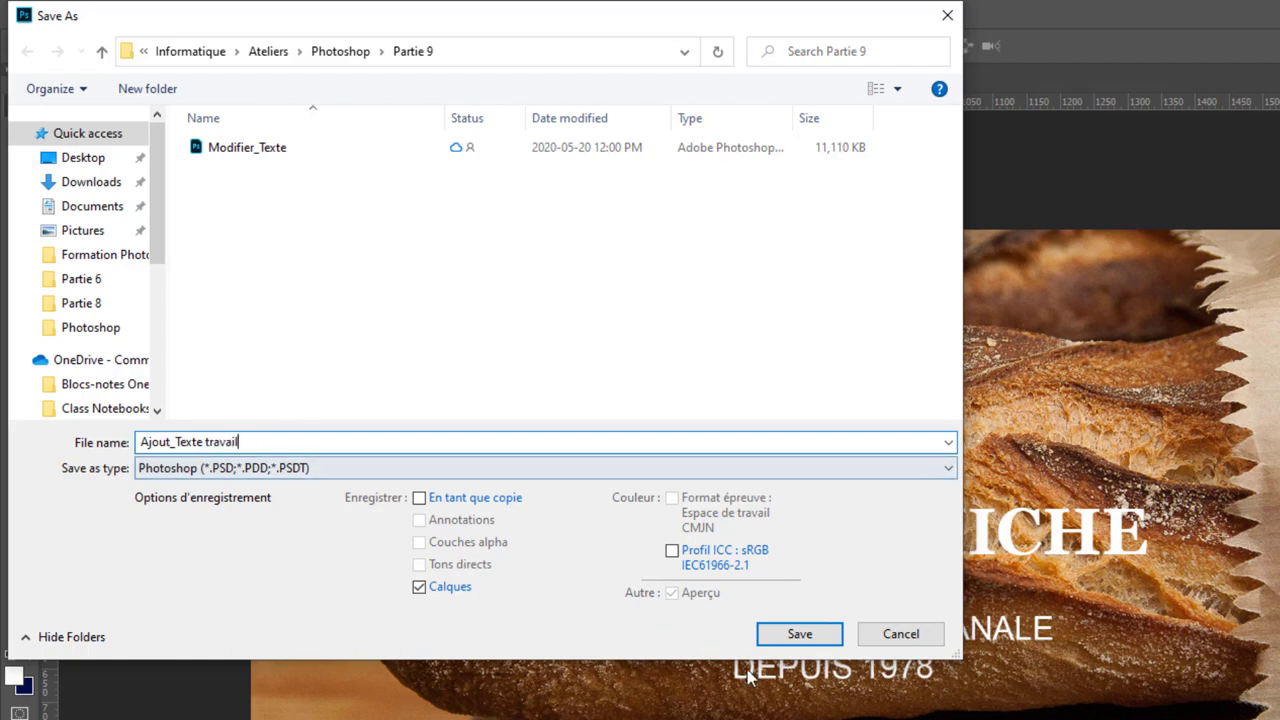
{"action": "left_click", "coordinate": [800, 634]}
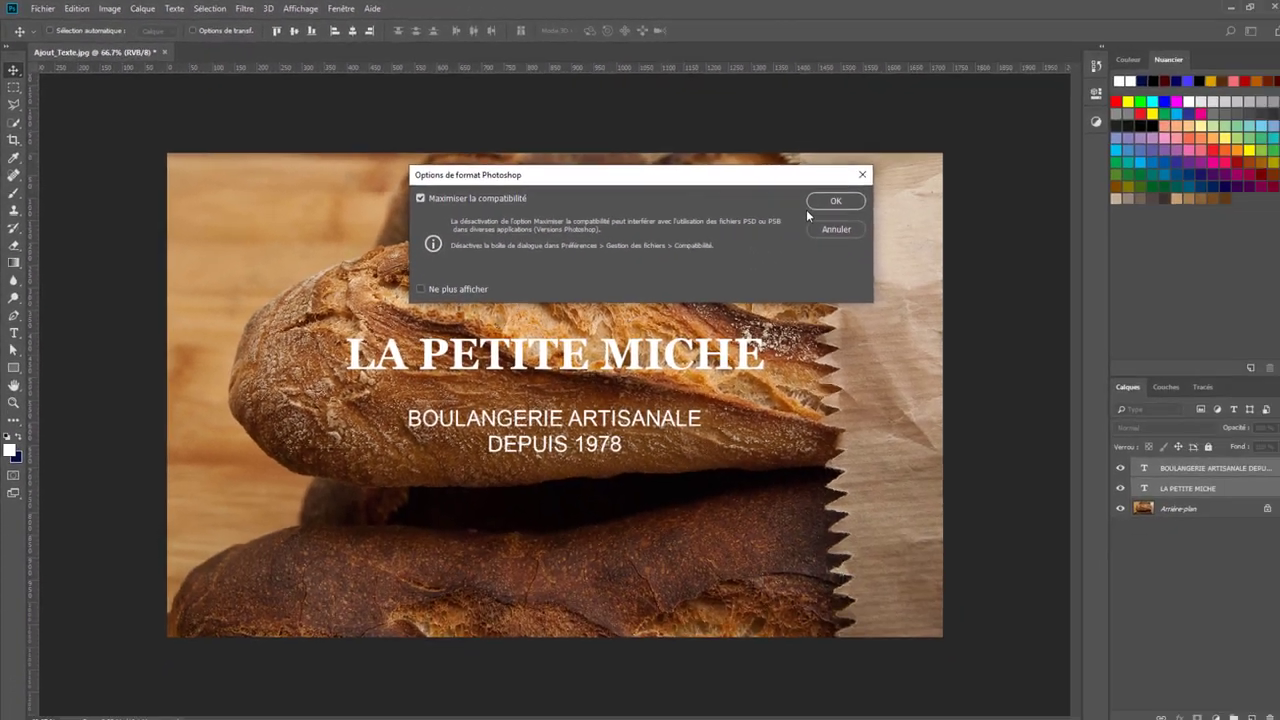
{"action": "left_click", "coordinate": [828, 201]}
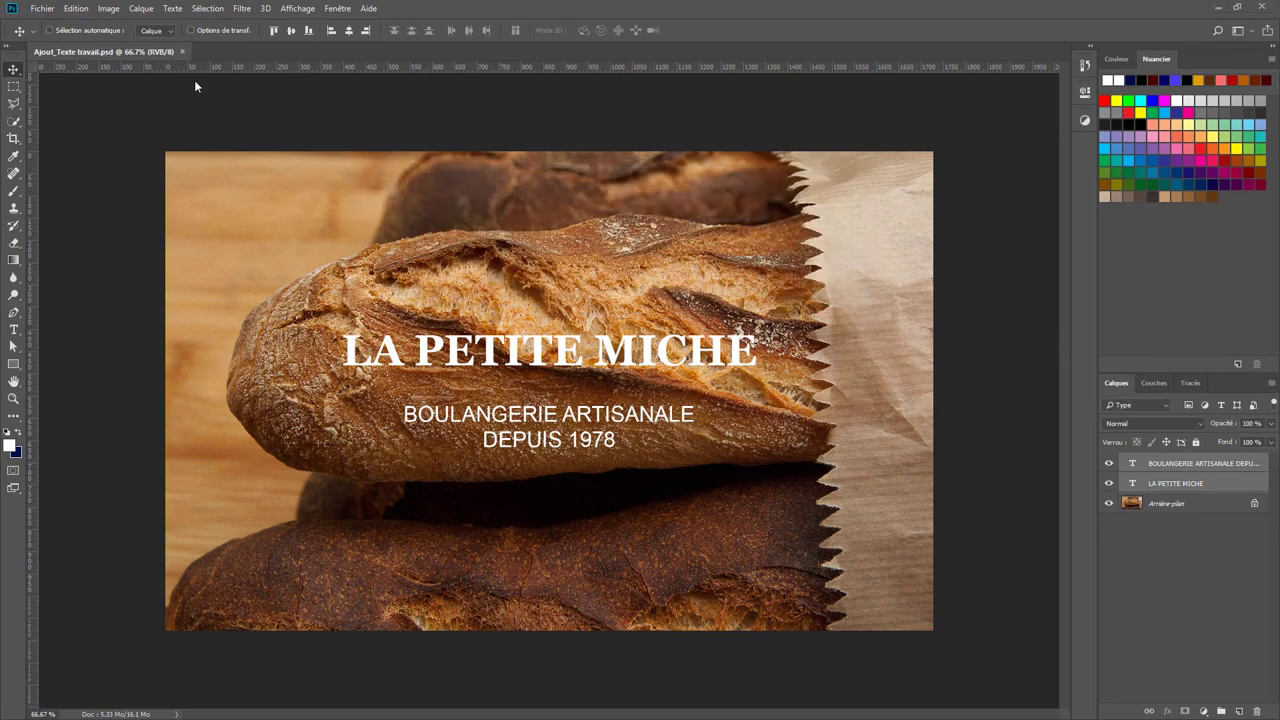
Close the saved poster, open Modifier_Texte, and select its LA PETITE MICHE layer with the Type tool.
{"action": "left_click", "coordinate": [184, 52]}
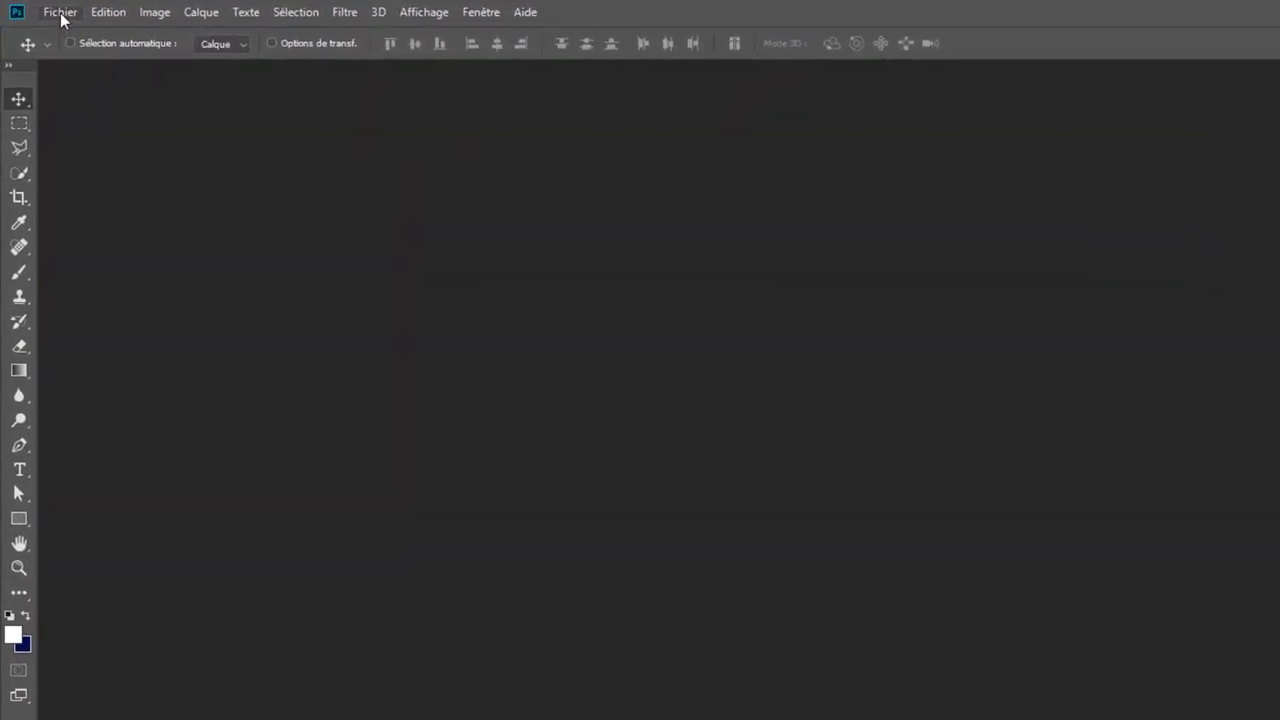
{"action": "left_click", "coordinate": [60, 12]}
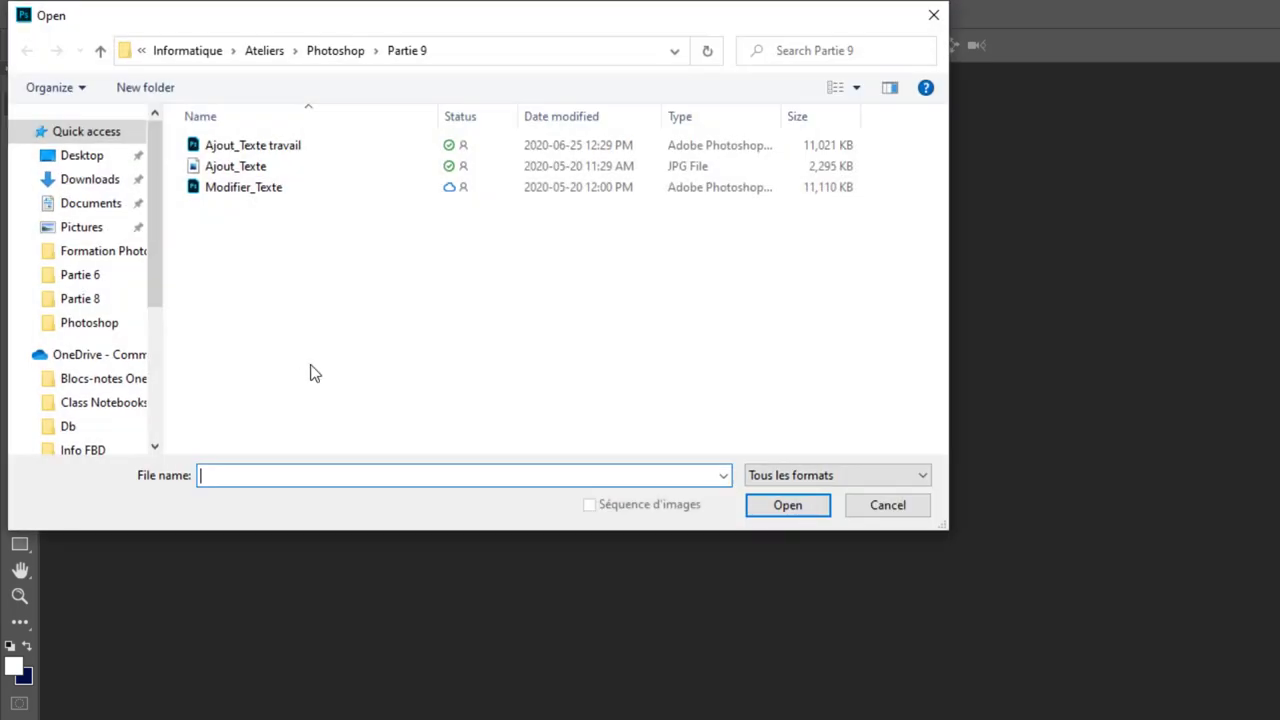
{"action": "left_click", "coordinate": [251, 188]}
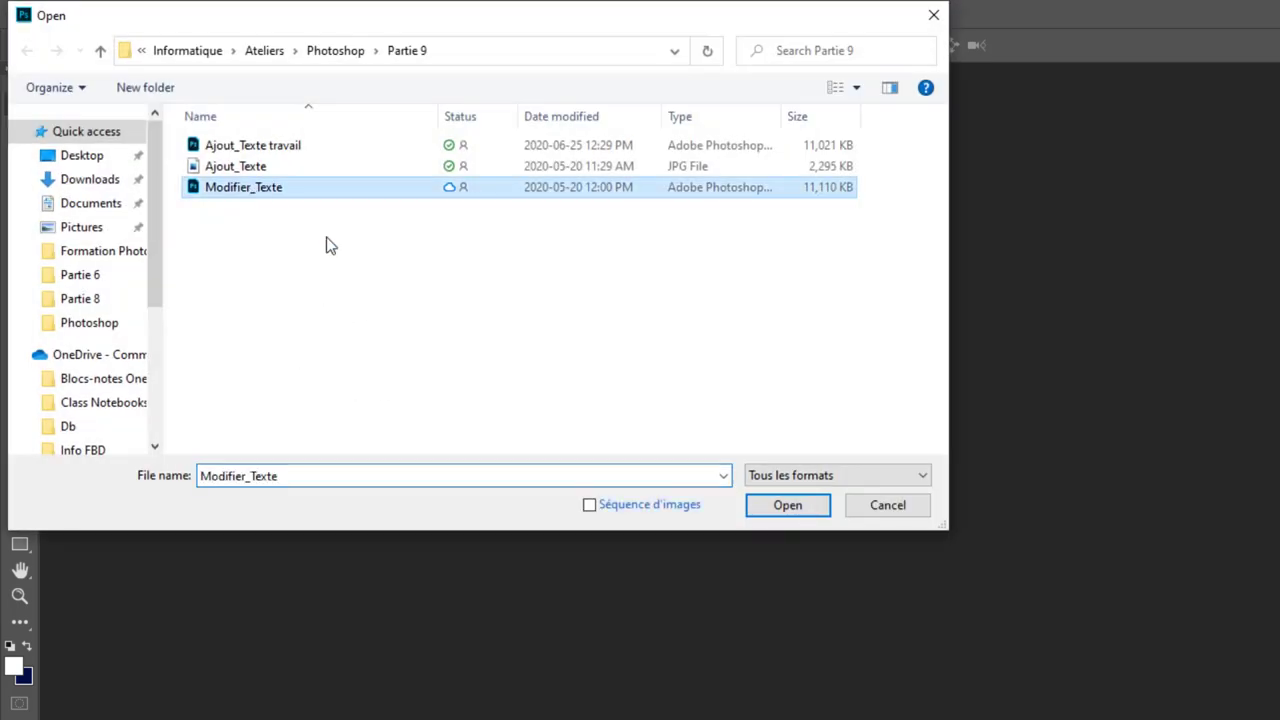
{"action": "left_click", "coordinate": [787, 505]}
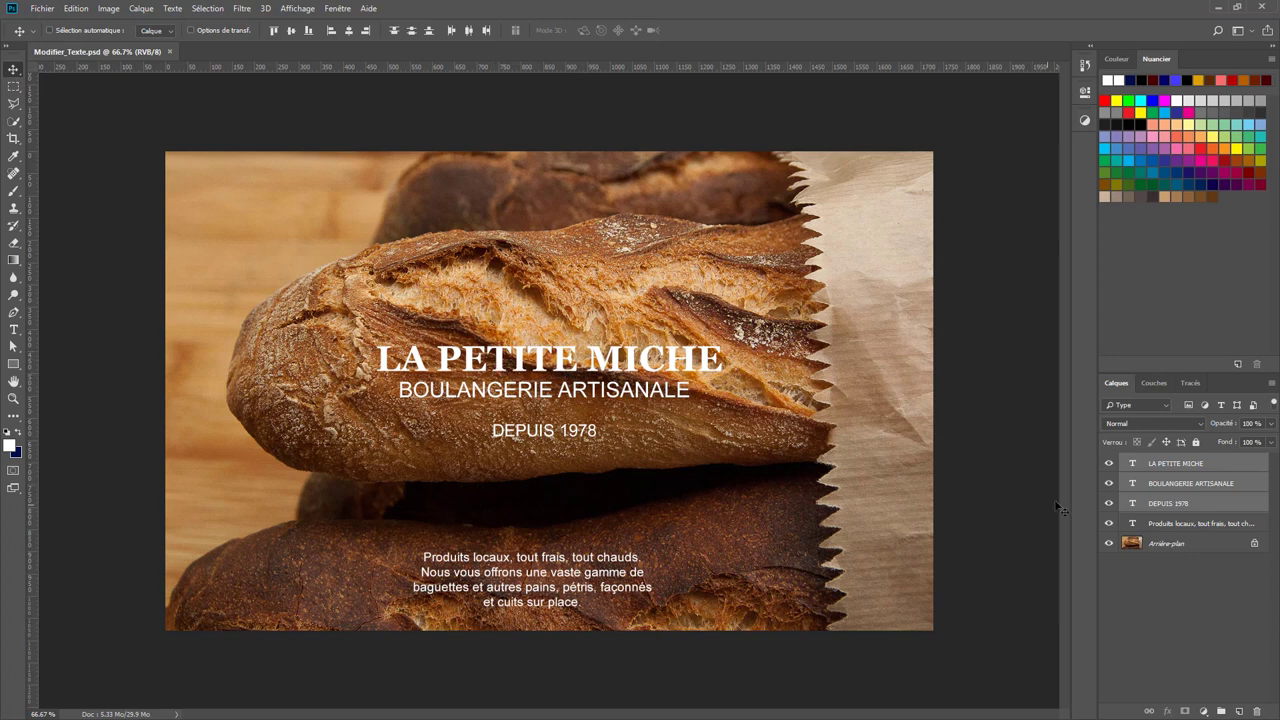
{"action": "left_click", "coordinate": [1175, 468]}
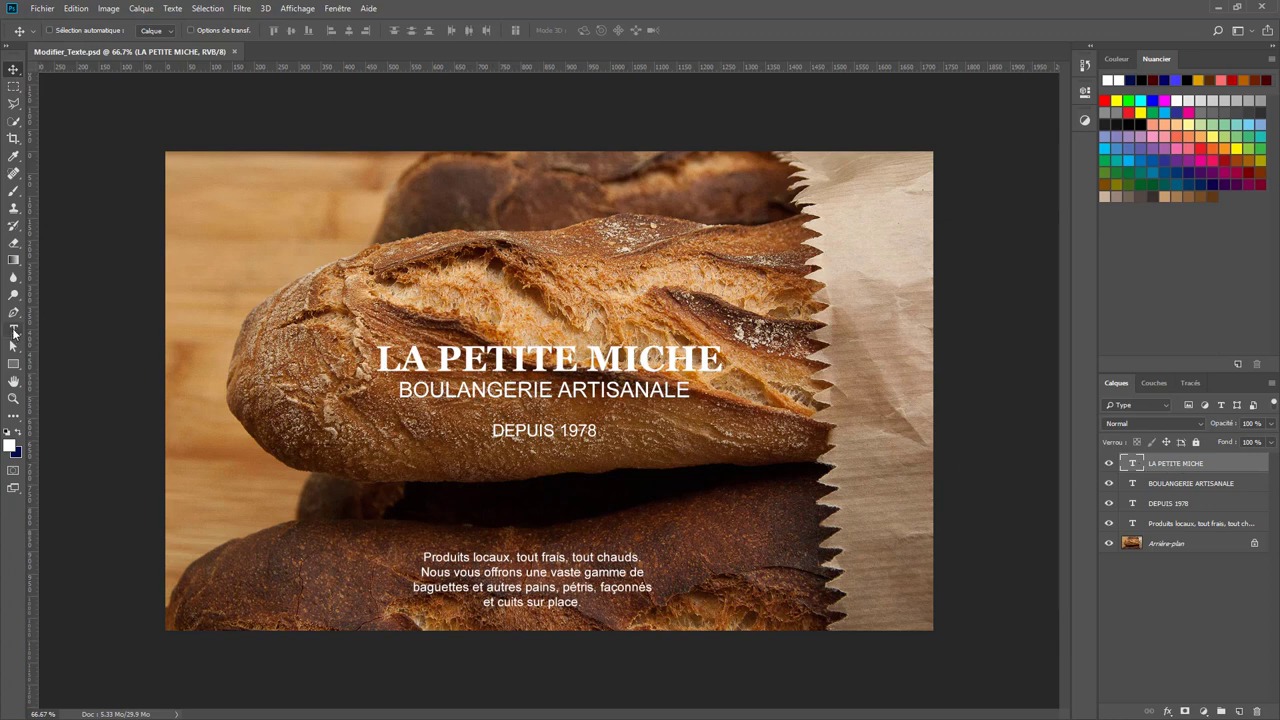
{"action": "left_click", "coordinate": [13, 331]}
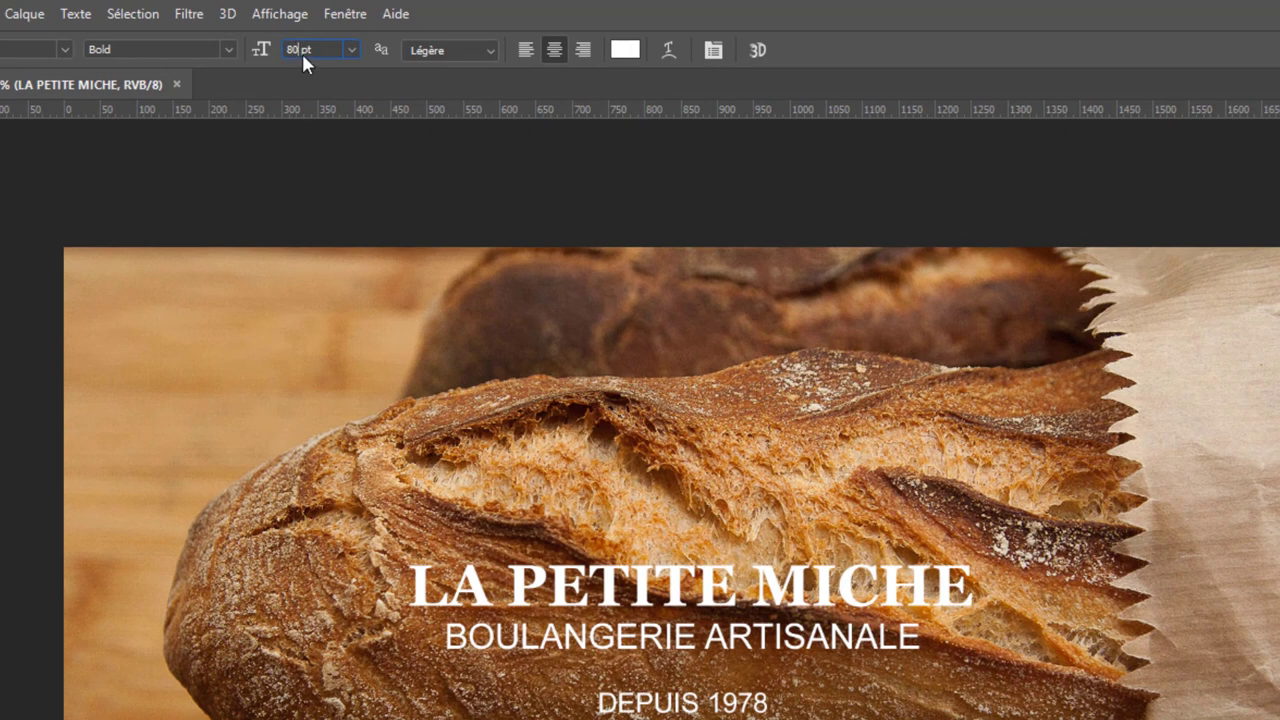
Set the LA PETITE MICHE title font size to 128 pt, then select the Produits locaux layer.
{"action": "double_click", "coordinate": [302, 53]}
{"action": "type", "text": "128"}
{"action": "key", "text": "Return"}
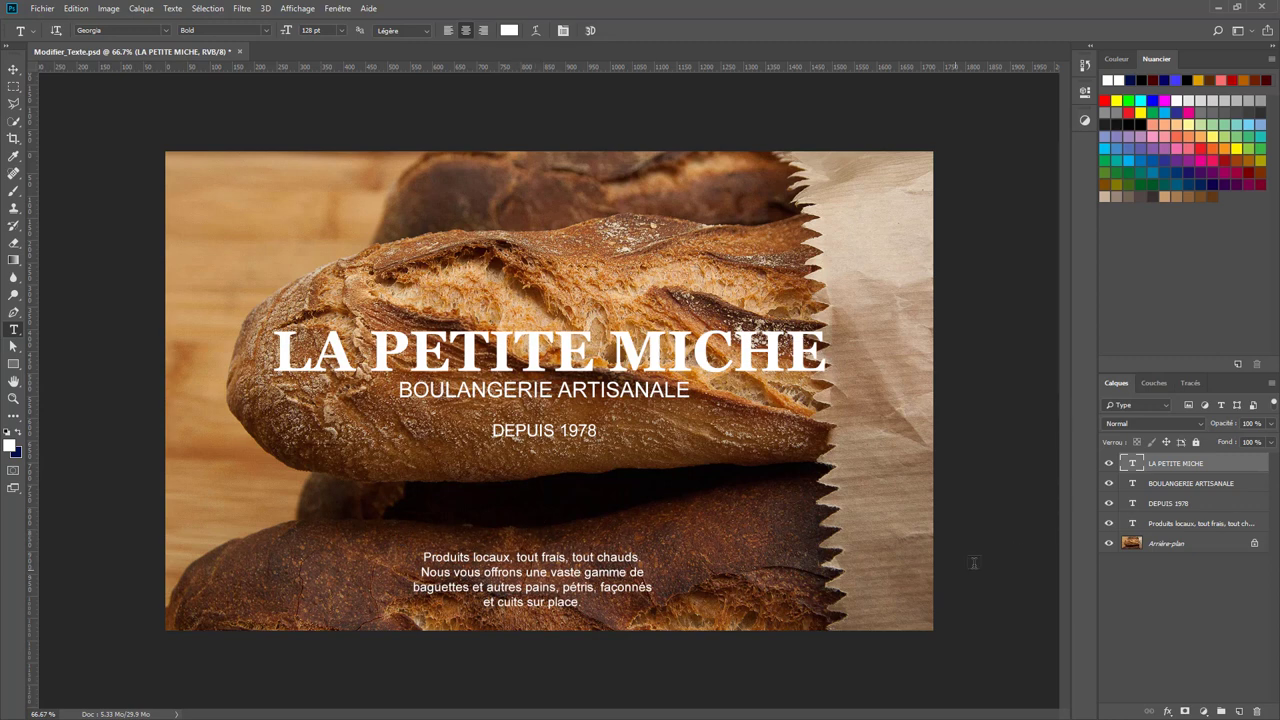
{"action": "left_click", "coordinate": [1195, 525]}
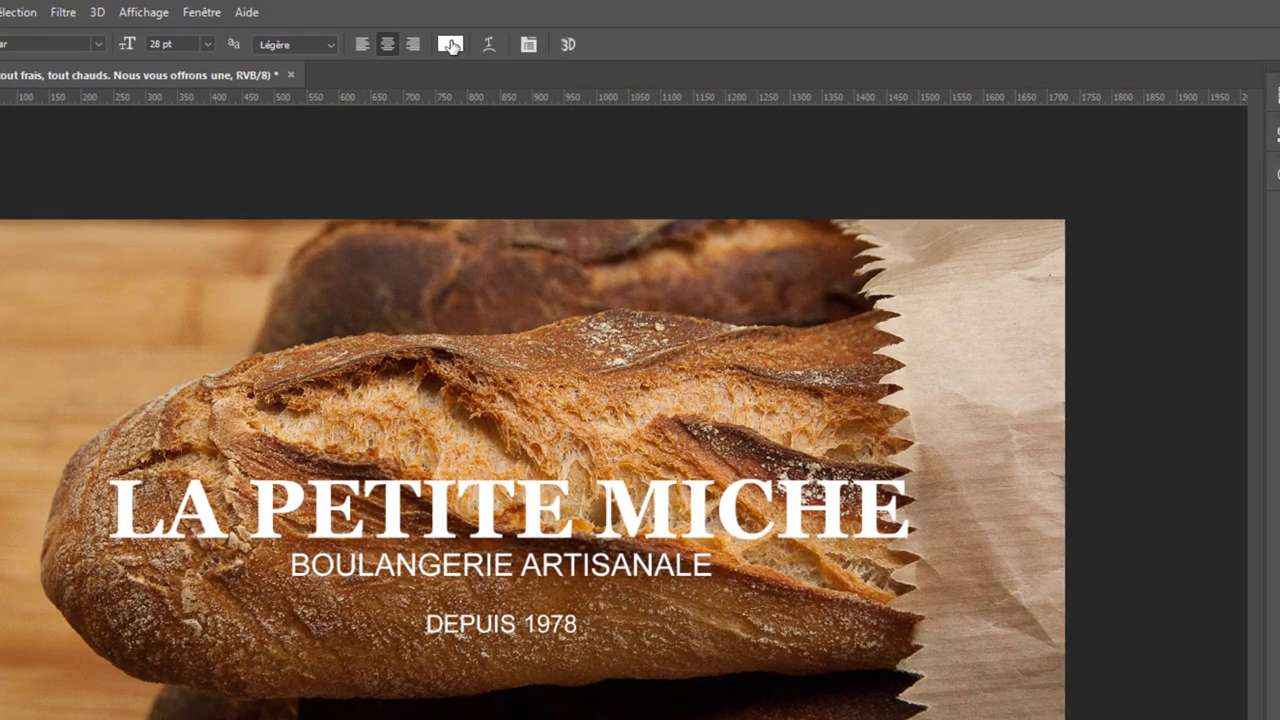
Recolour the Produits locaux paragraph light grey (#c9c9c9) and start editing its text.
{"action": "left_click", "coordinate": [450, 44]}
{"action": "left_click_drag", "start_coordinate": [130, 255], "coordinate": [104, 265]}
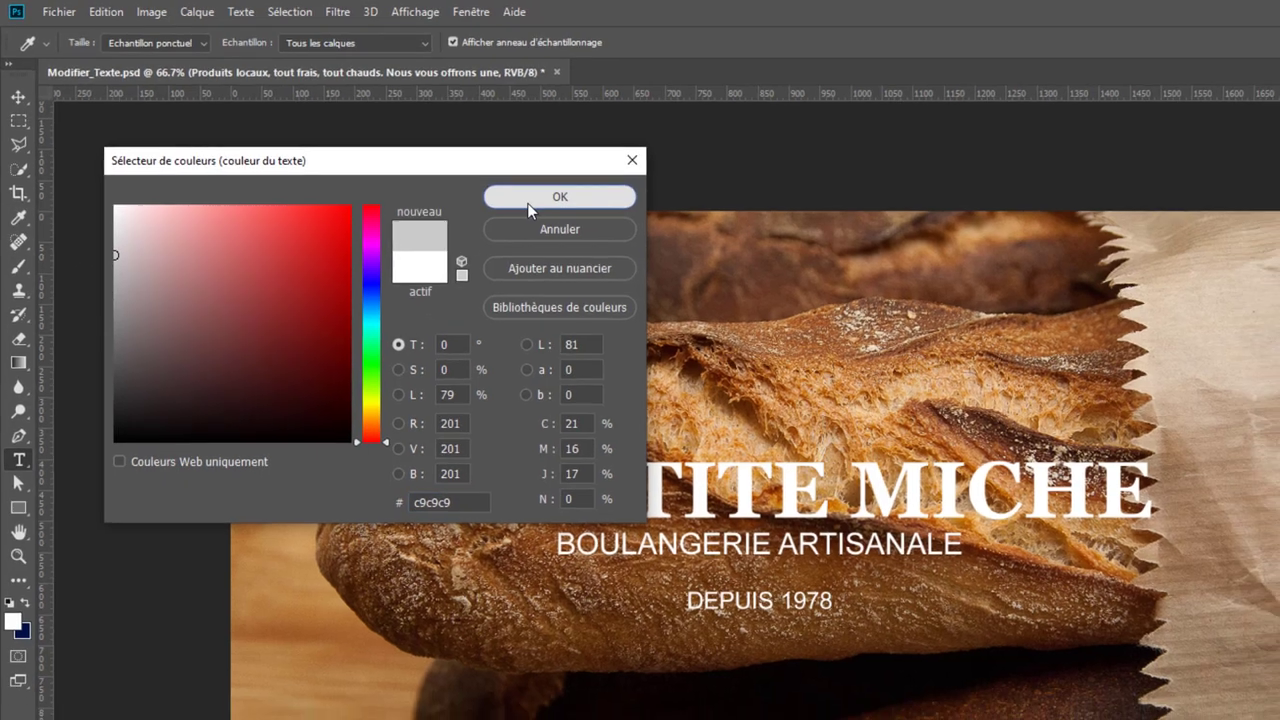
{"action": "left_click", "coordinate": [540, 206]}
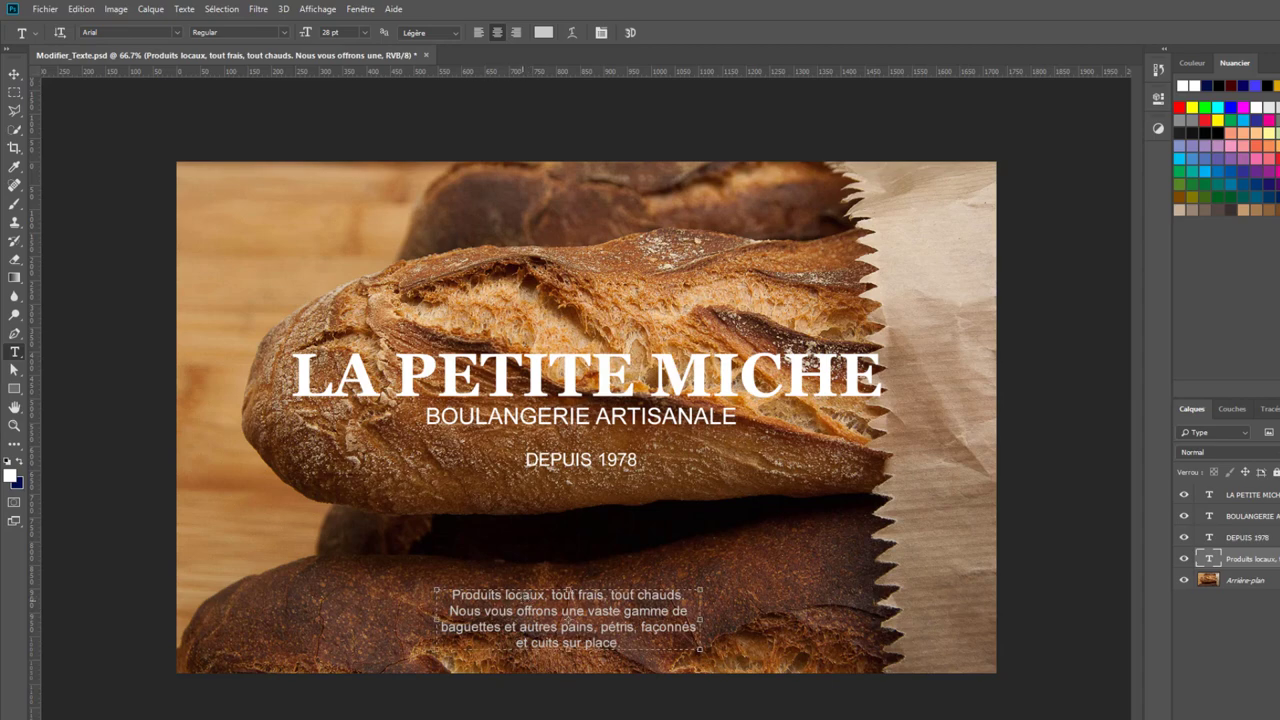
{"action": "left_click", "coordinate": [548, 595]}
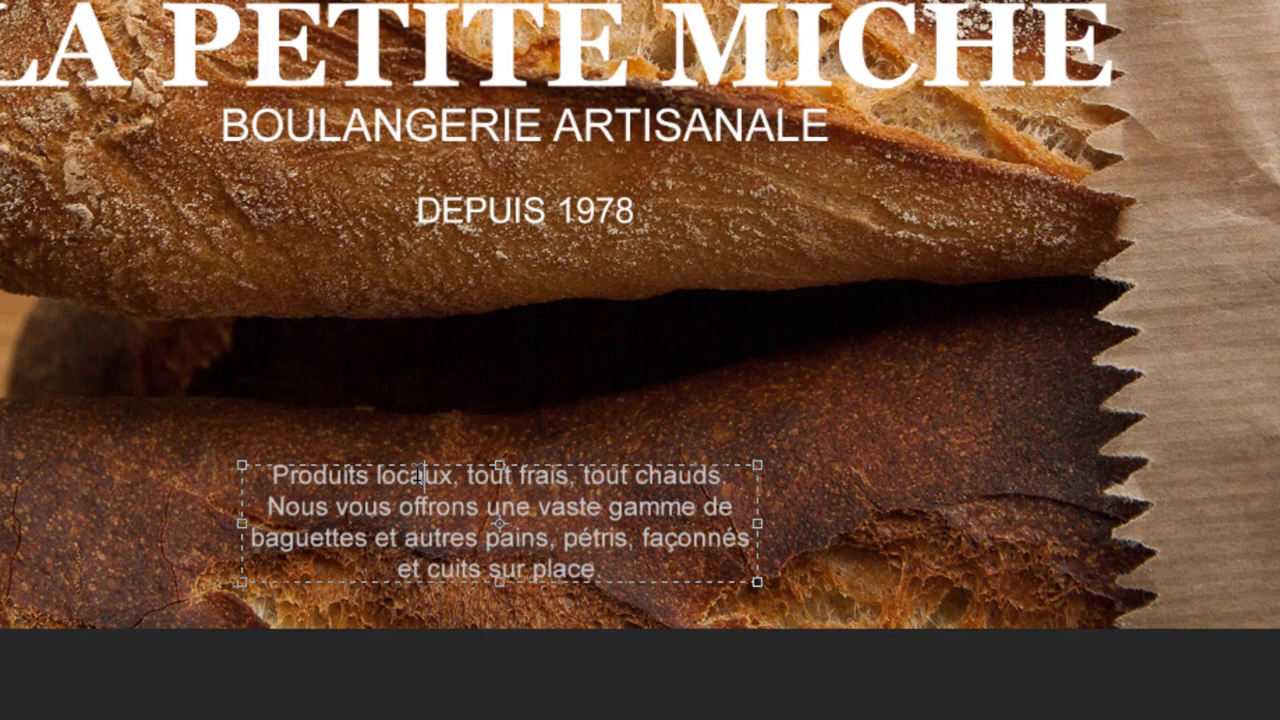
Replace 'locaux' with 'régionaux' in the paragraph and commit the edit.
{"action": "mouse_move", "coordinate": [380, 476]}
{"action": "left_mouse_down"}
{"action": "mouse_move", "coordinate": [452, 478]}
{"action": "mouse_move", "coordinate": [358, 478]}
{"action": "mouse_move", "coordinate": [385, 477]}
{"action": "left_mouse_up"}
{"action": "double_click", "coordinate": [420, 478]}
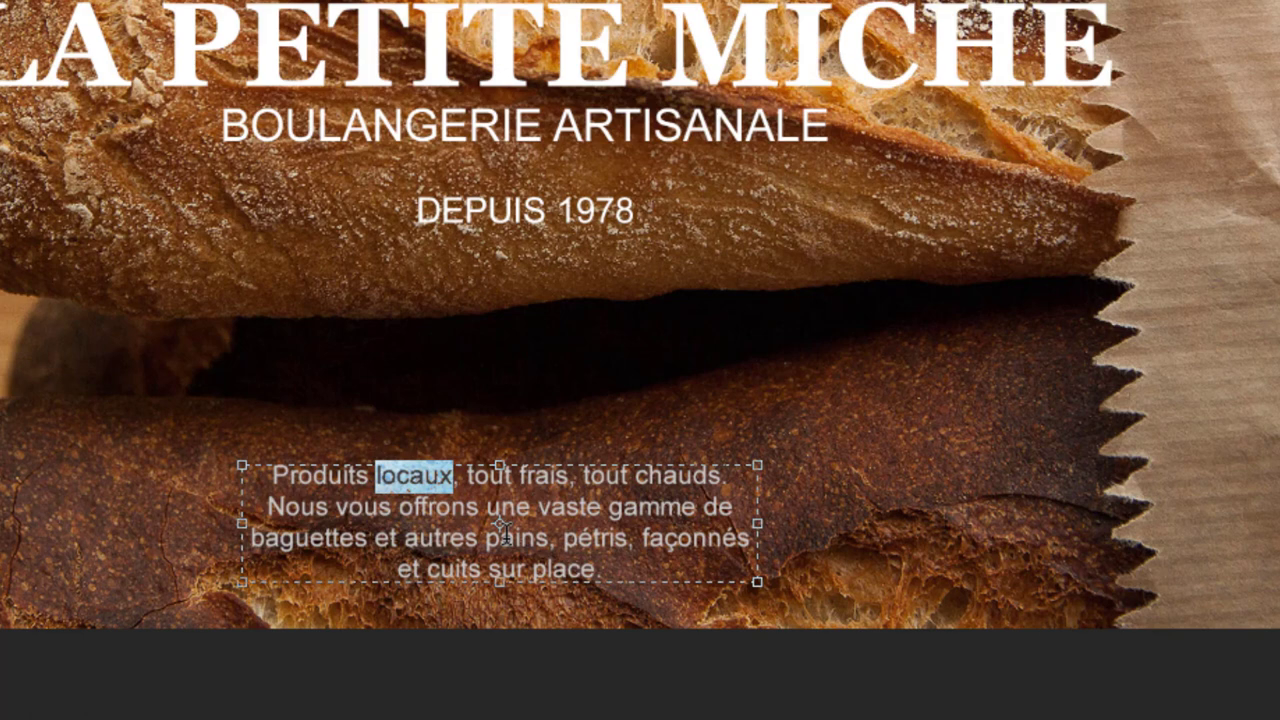
{"action": "type", "text": "reg"}
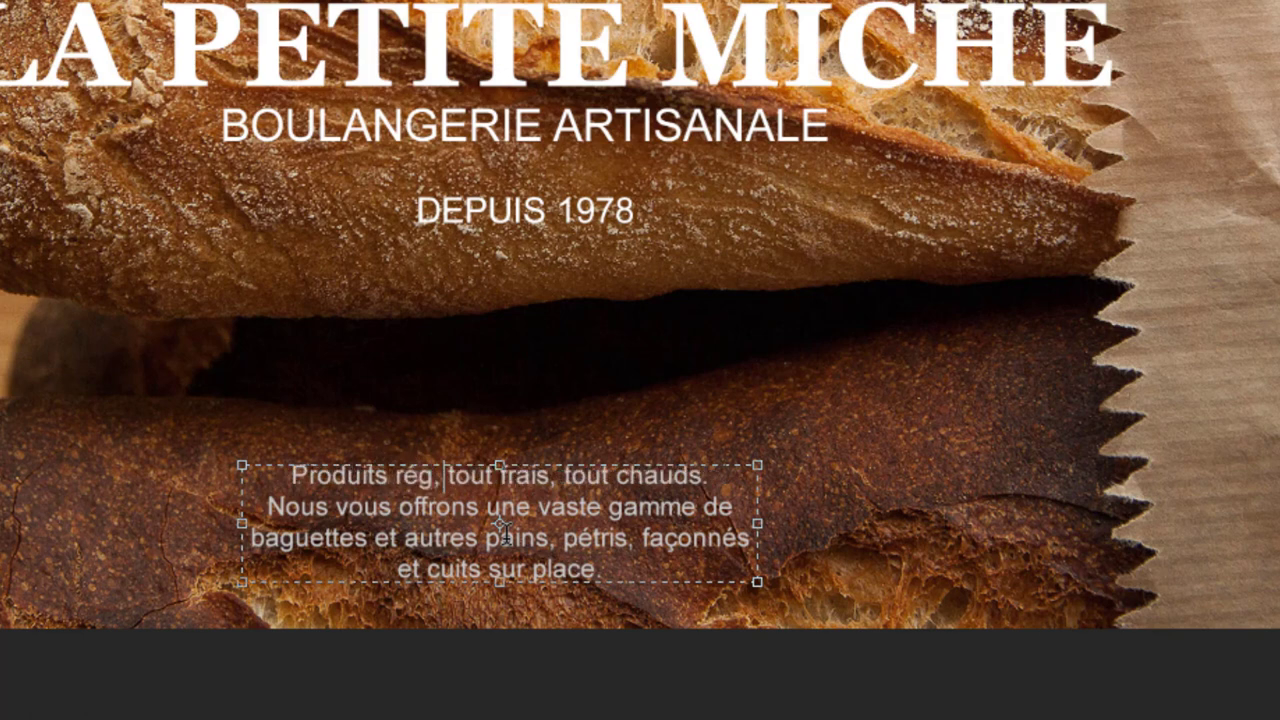
{"action": "type", "text": "ionalux"}
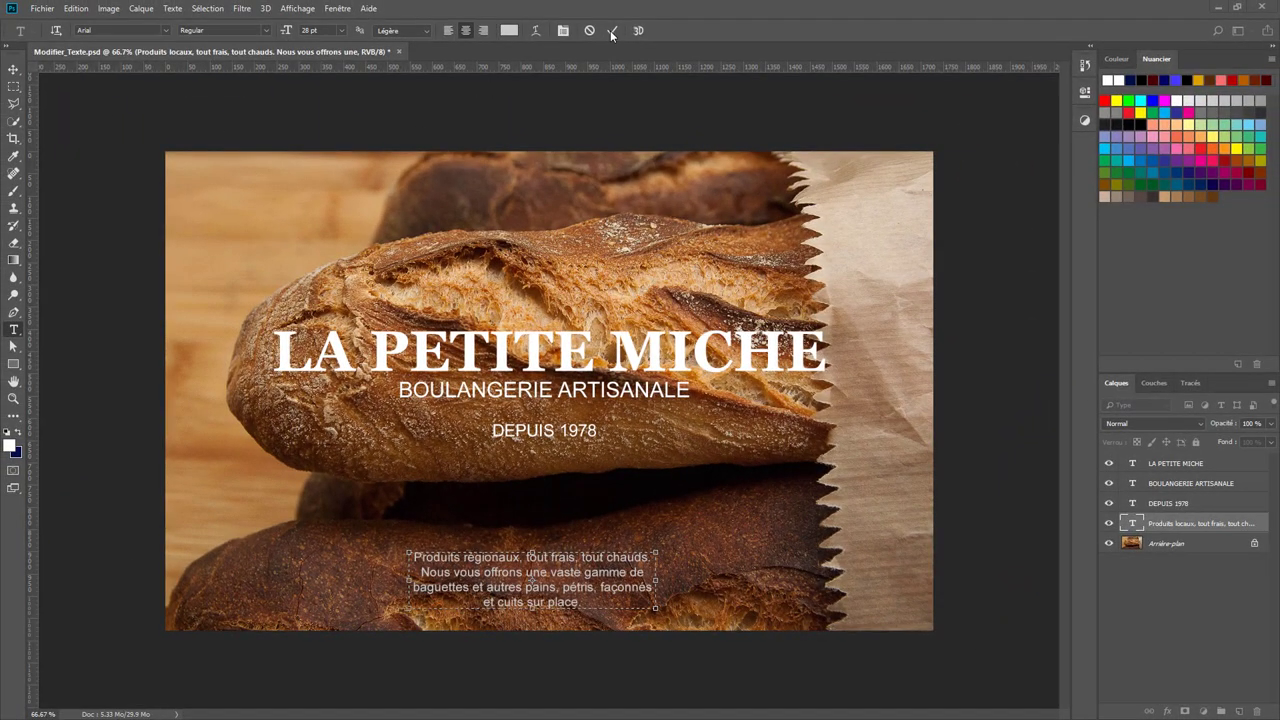
{"action": "left_click", "coordinate": [613, 32]}
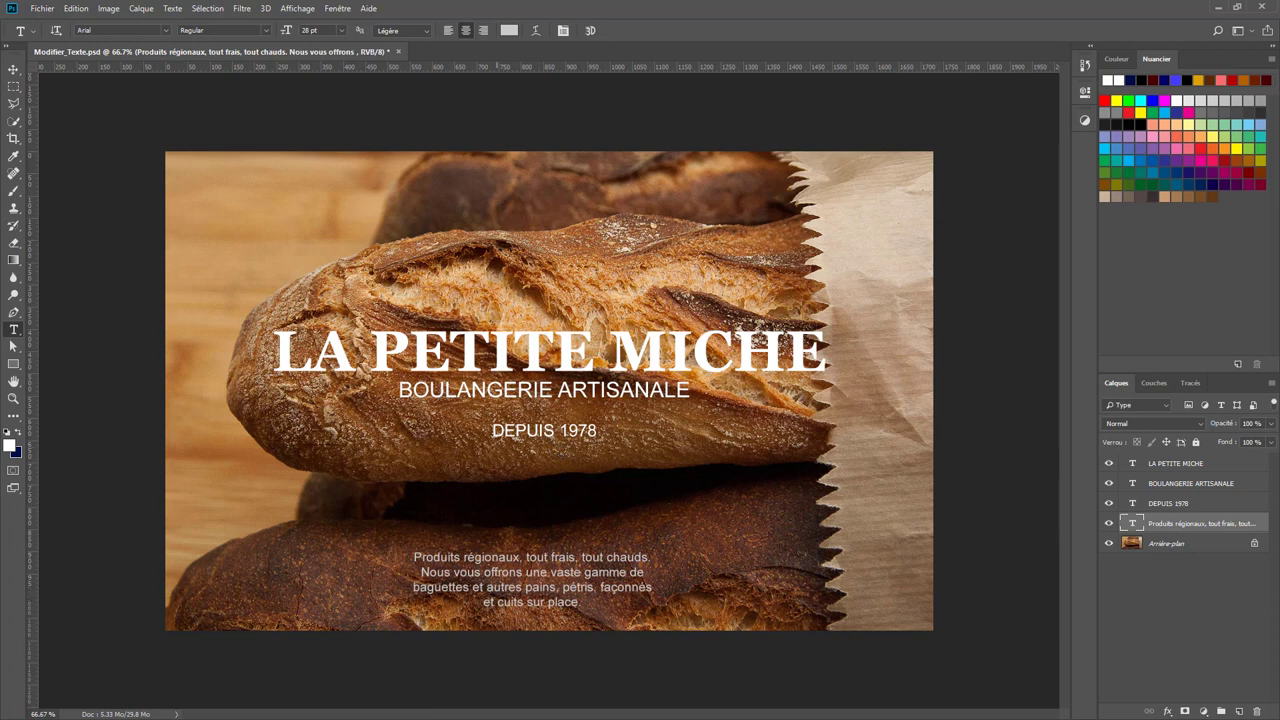
{"action": "left_click", "coordinate": [385, 218]}
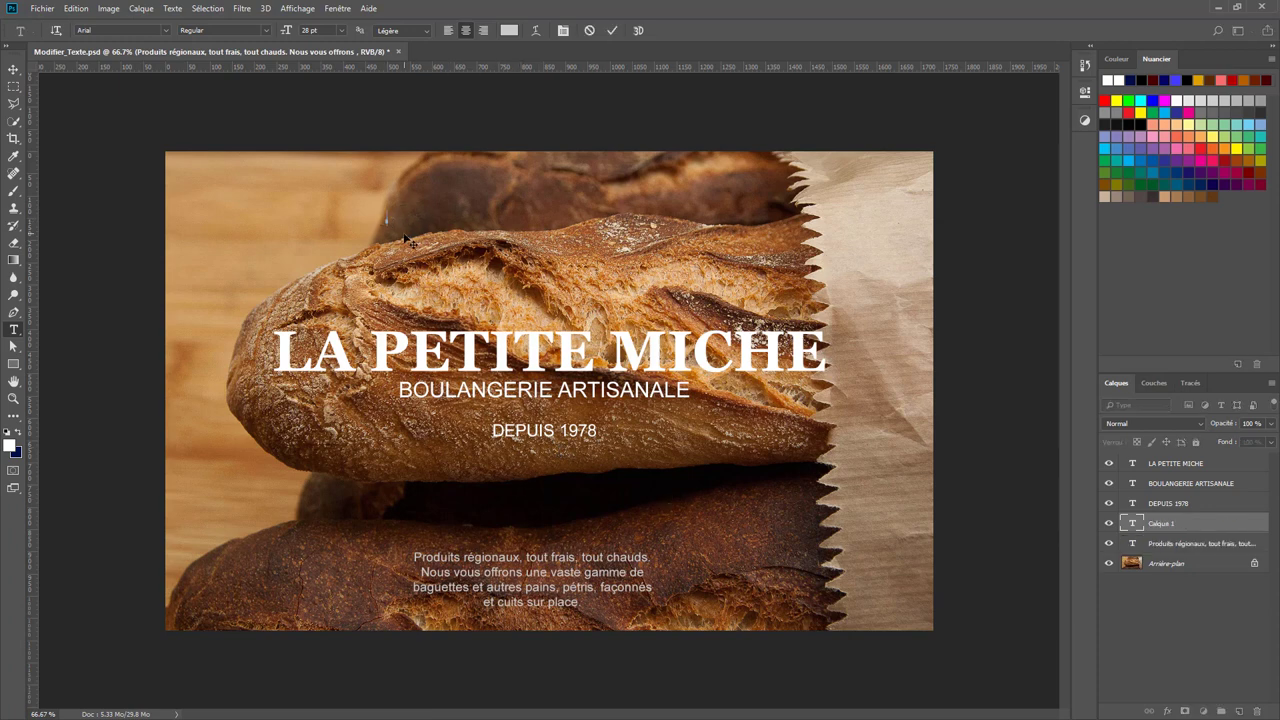
{"action": "type", "text": "ghjghj gh ghgh gh gh jgh"}
{"action": "type", "text": " jghj gh jgh jgh jg"}
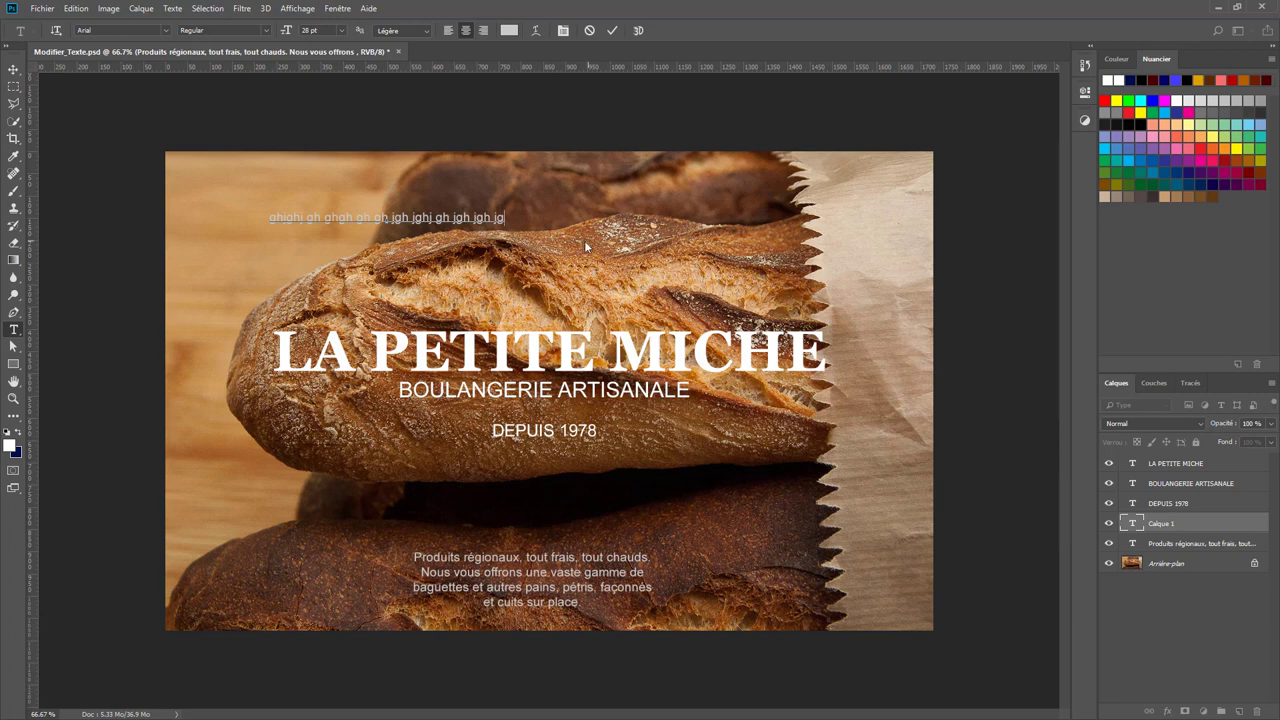
{"action": "key", "text": "Escape"}
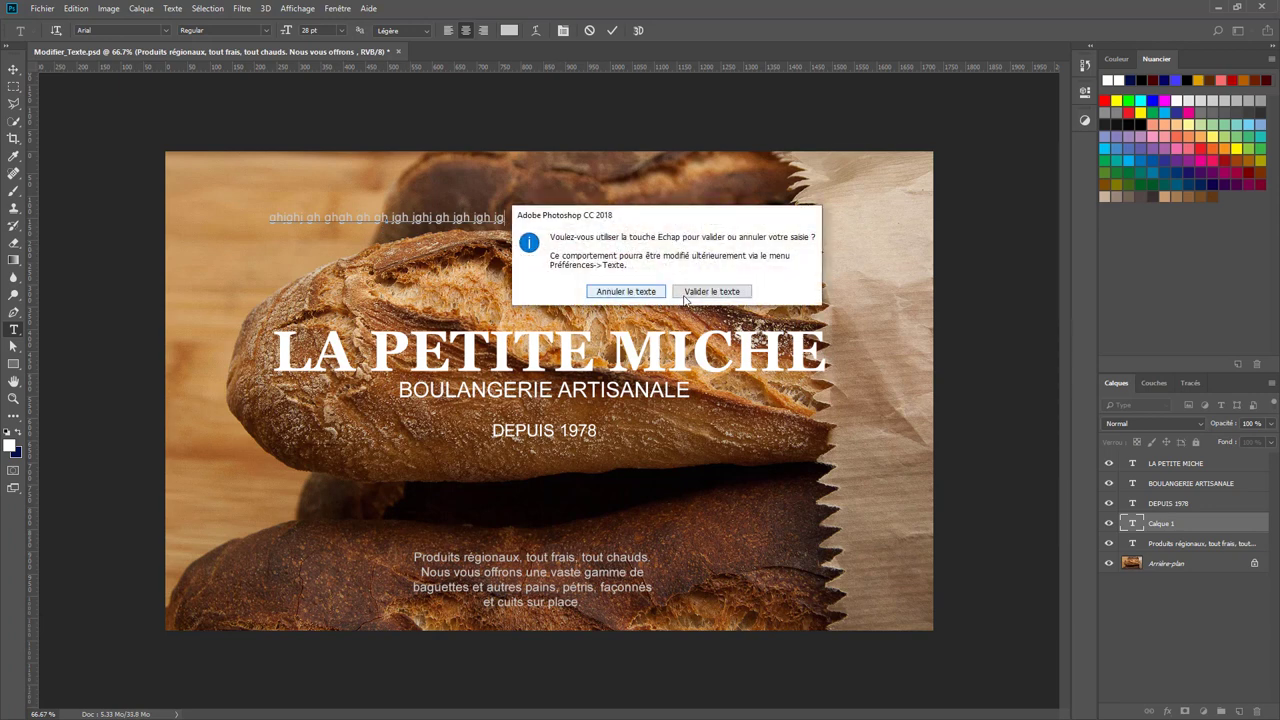
{"action": "left_click", "coordinate": [647, 296]}
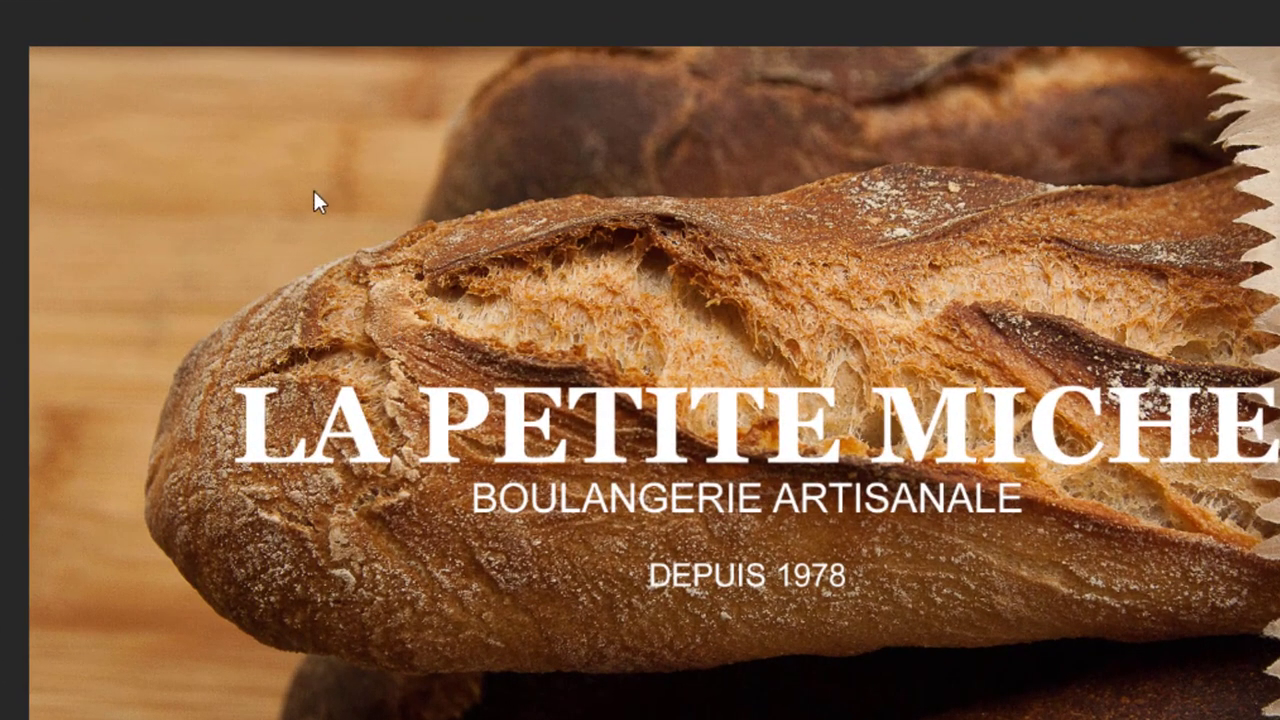
Draw an empty paragraph text box across the poster's upper-left area and open the Texte menu.
{"action": "mouse_move", "coordinate": [129, 94]}
{"action": "left_mouse_down"}
{"action": "mouse_move", "coordinate": [429, 276]}
{"action": "mouse_move", "coordinate": [489, 286]}
{"action": "mouse_move", "coordinate": [136, 150]}
{"action": "mouse_move", "coordinate": [380, 229]}
{"action": "mouse_move", "coordinate": [620, 331]}
{"action": "mouse_move", "coordinate": [271, 186]}
{"action": "mouse_move", "coordinate": [603, 292]}
{"action": "left_mouse_up"}
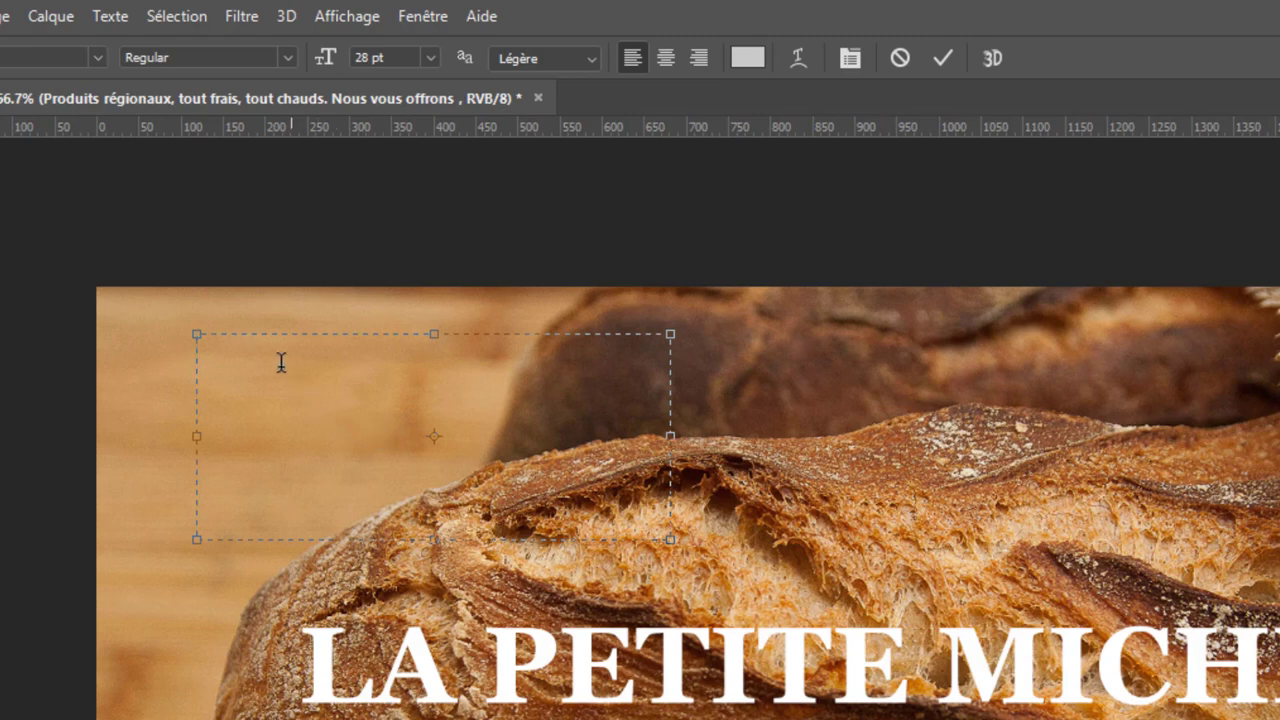
{"action": "left_click", "coordinate": [110, 17]}
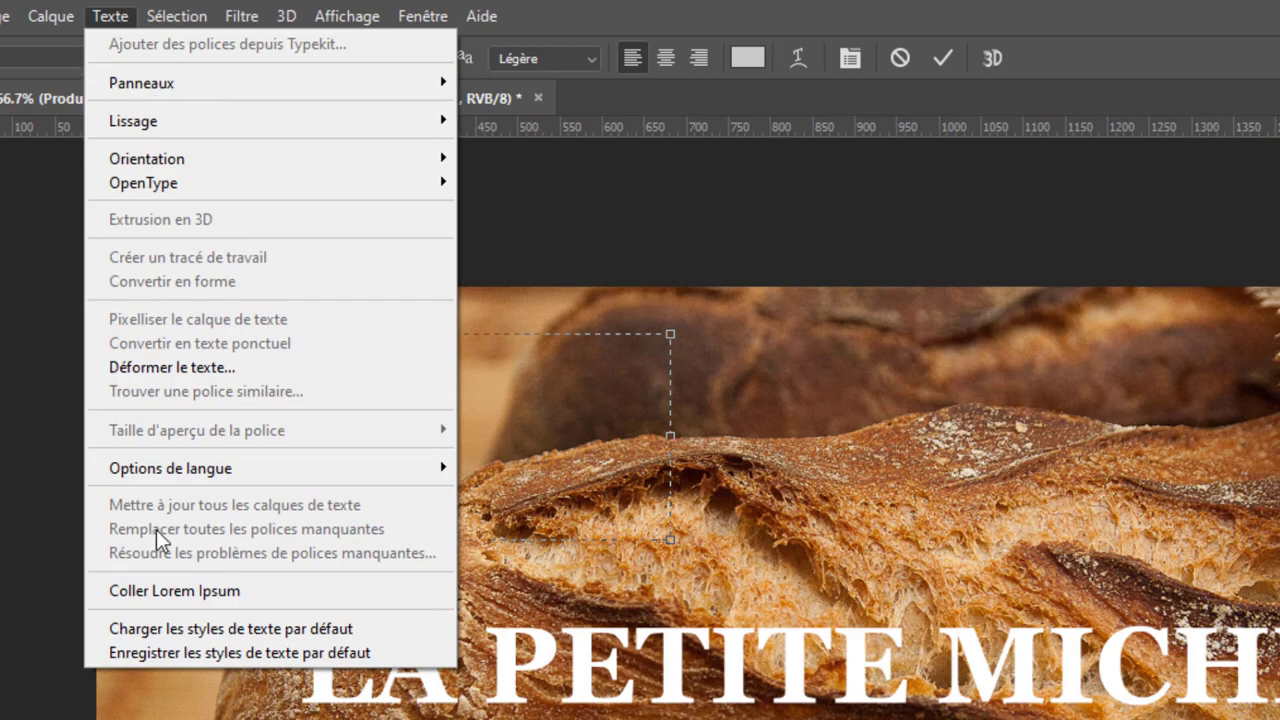
Fill the text box with Lorem Ipsum placeholder text set to 30 pt.
{"action": "left_click", "coordinate": [205, 591]}
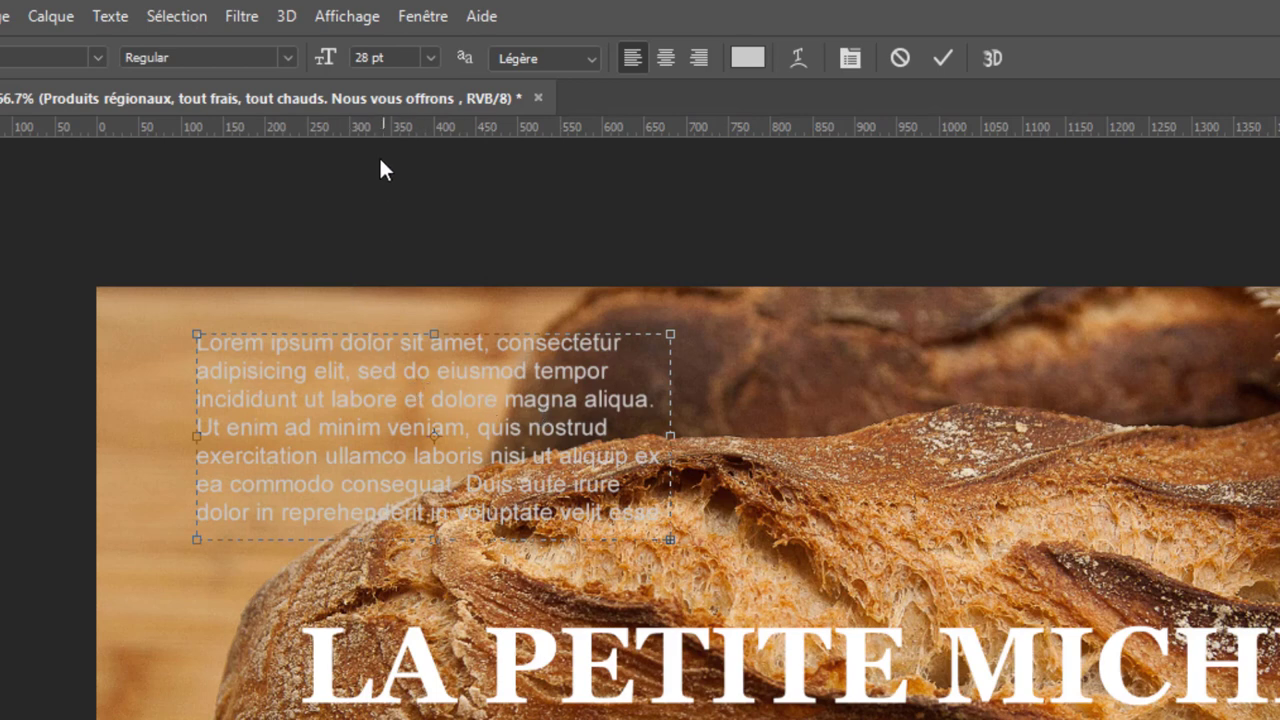
{"action": "left_click", "coordinate": [428, 58]}
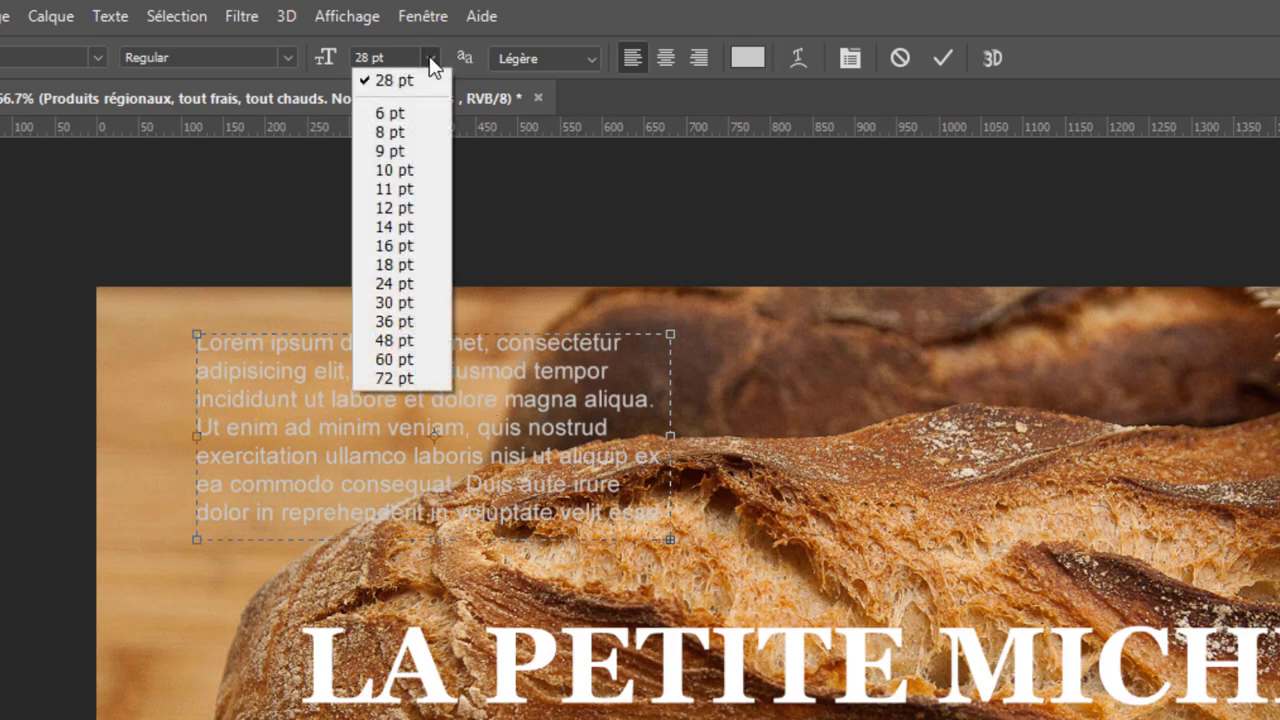
{"action": "left_click", "coordinate": [387, 299]}
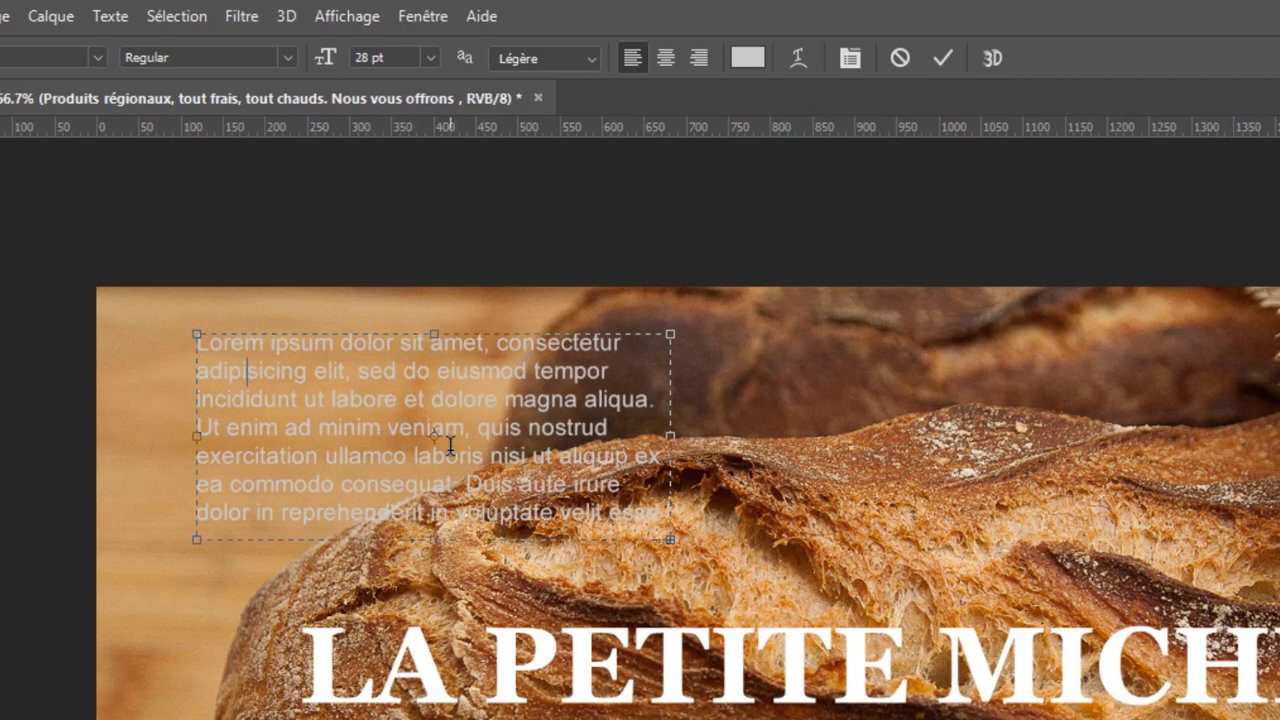
{"action": "left_click", "coordinate": [943, 57]}
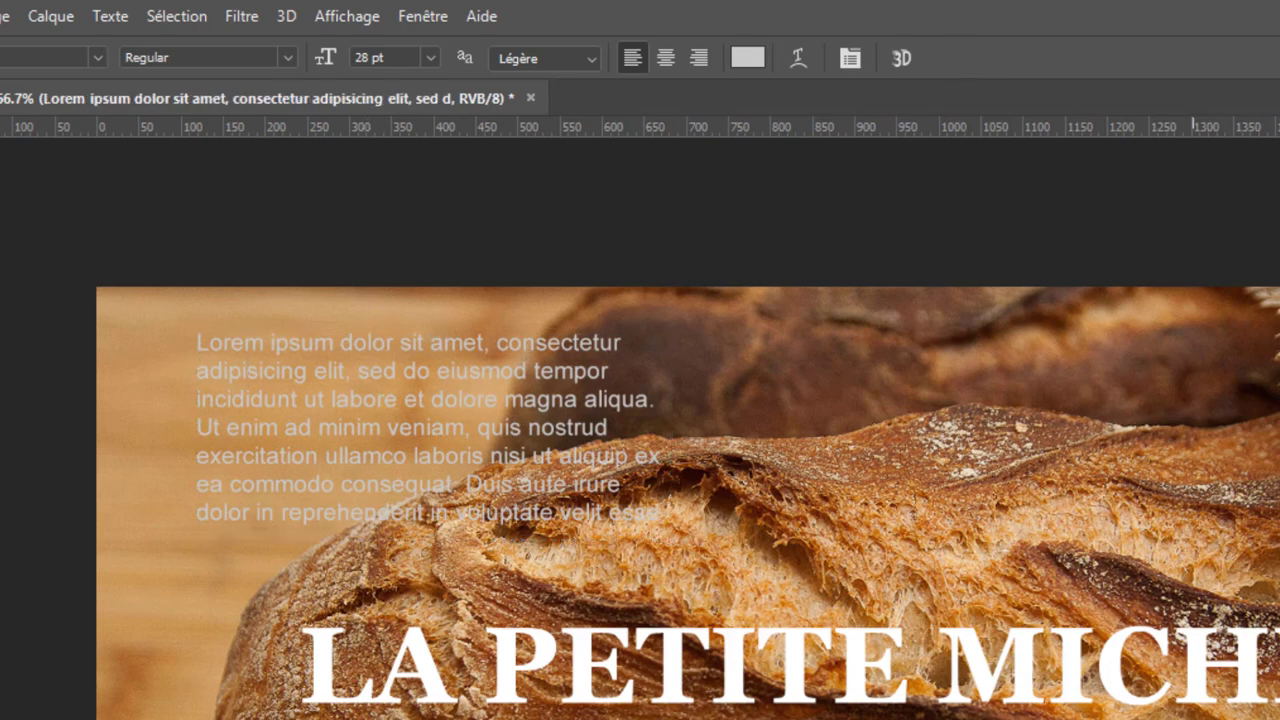
{"action": "left_click", "coordinate": [430, 57]}
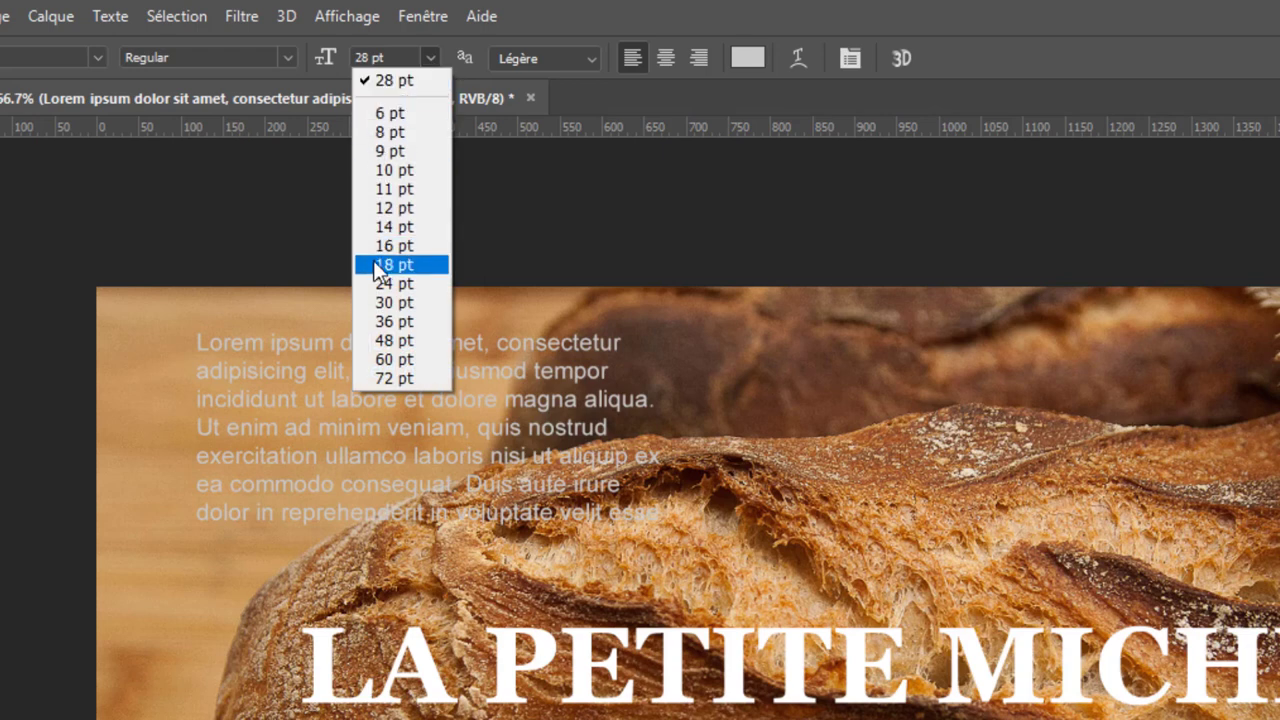
{"action": "left_click", "coordinate": [395, 302]}
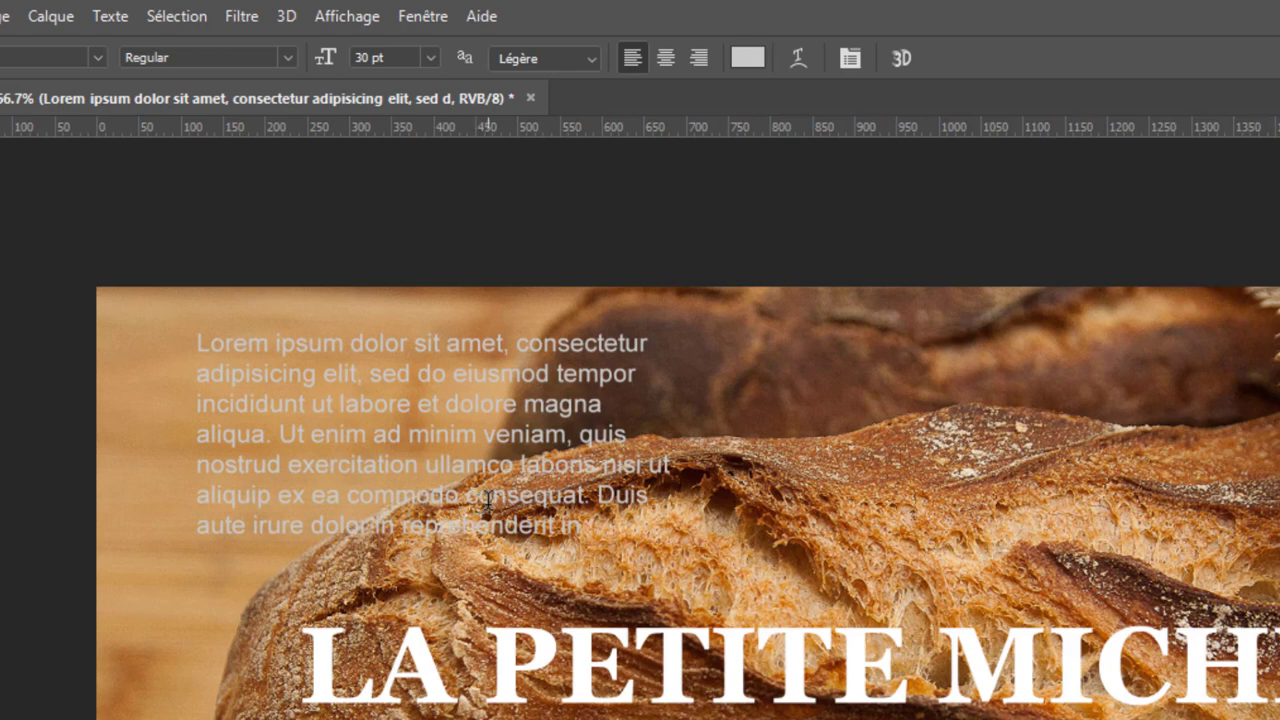
Resize the placeholder text box so its lines reflow, then commit the paragraph.
{"action": "left_click", "coordinate": [487, 462]}
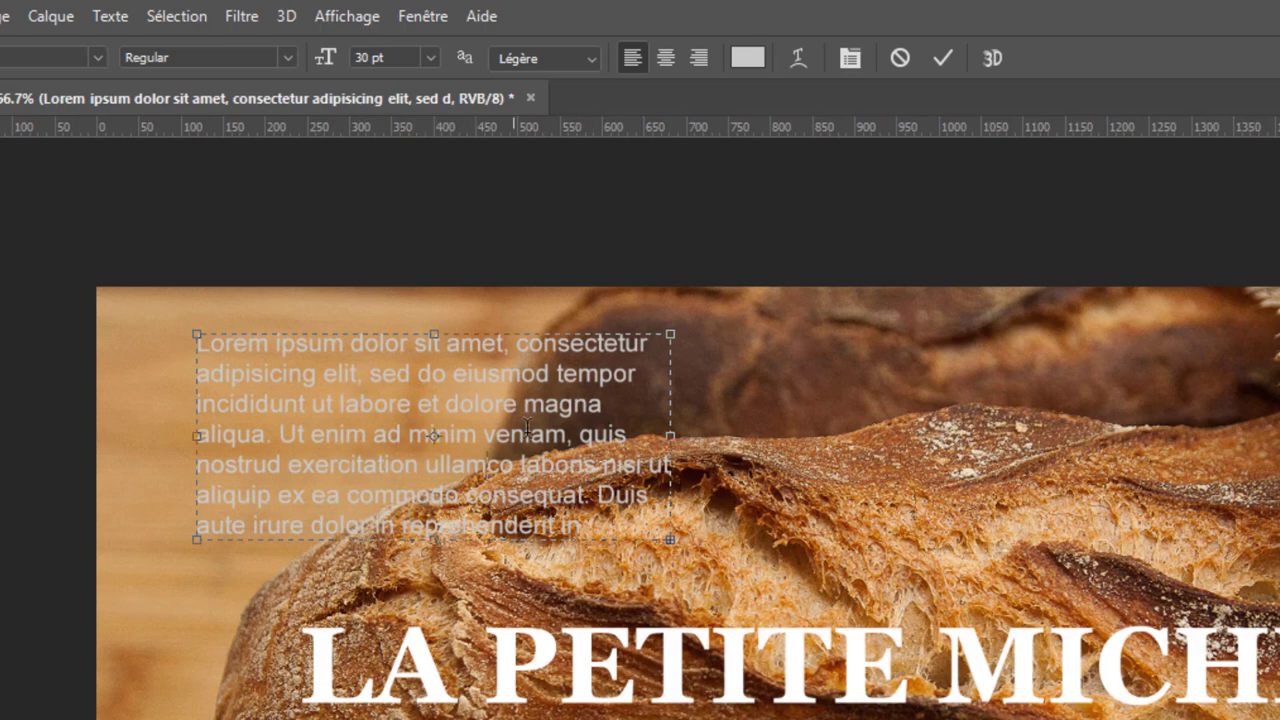
{"action": "left_click_drag", "start_coordinate": [671, 437], "coordinate": [957, 437]}
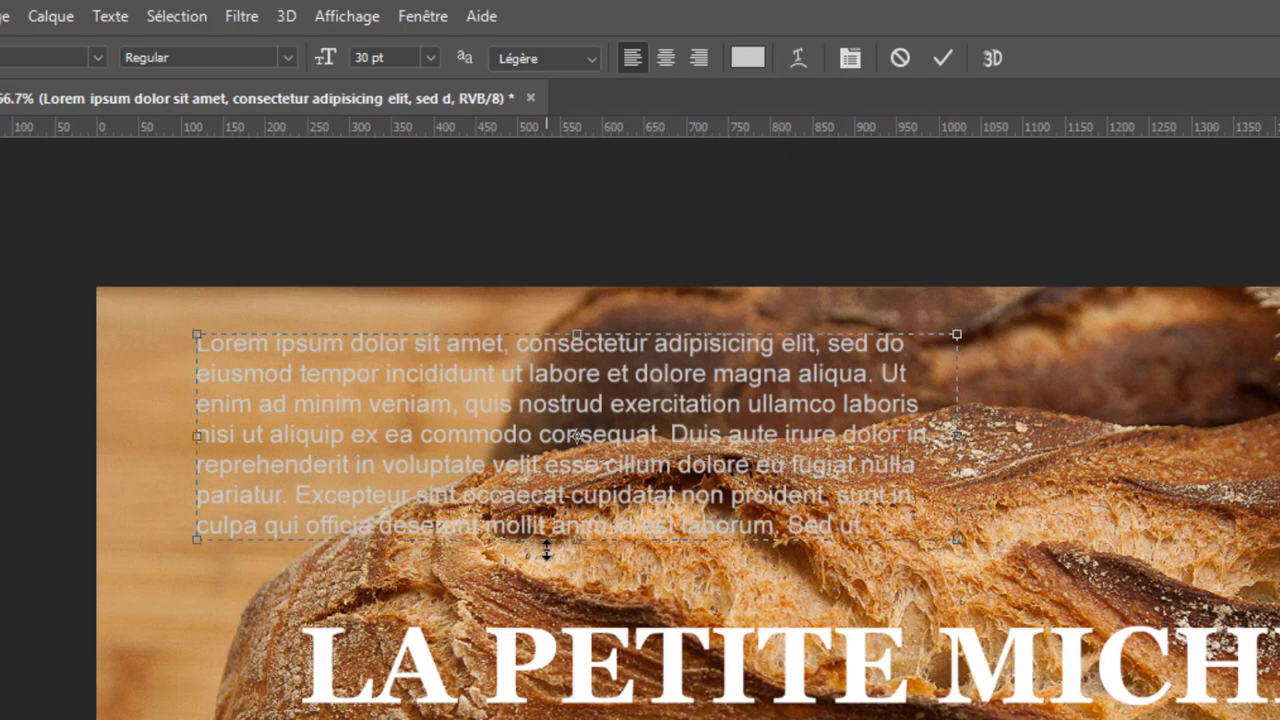
{"action": "left_click_drag", "start_coordinate": [540, 545], "coordinate": [537, 719]}
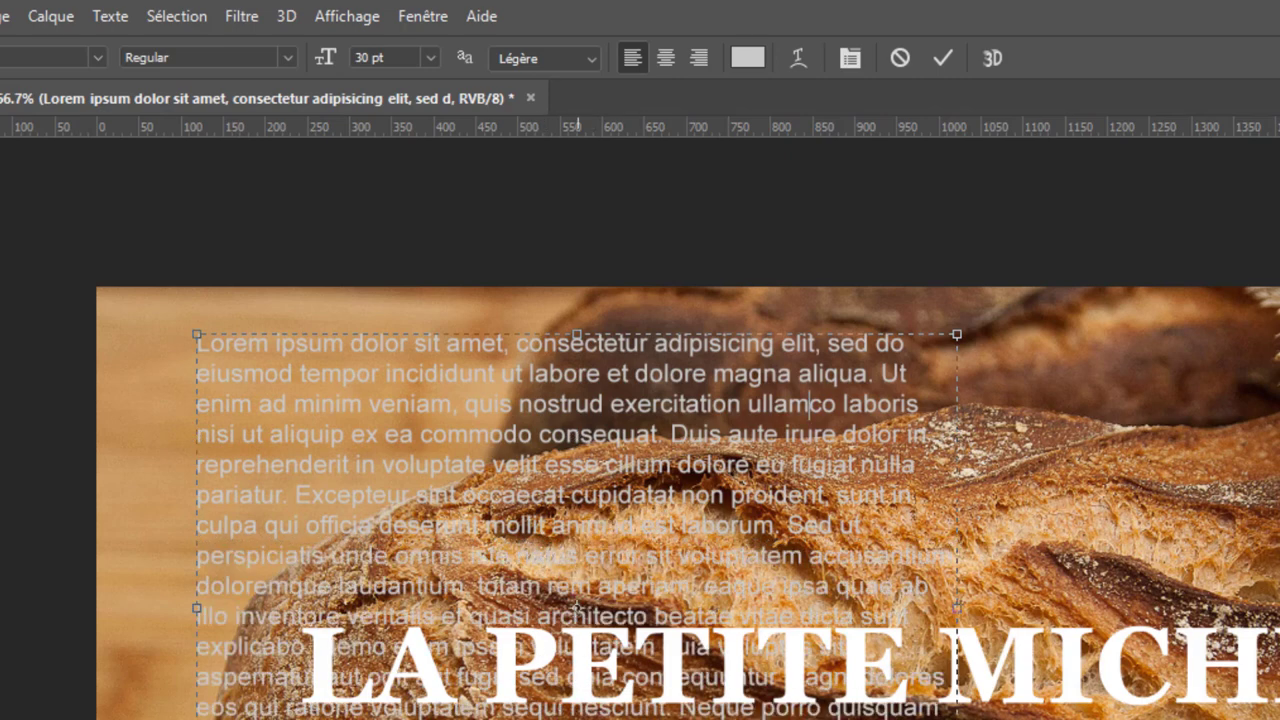
{"action": "mouse_move", "coordinate": [577, 617]}
{"action": "left_mouse_down"}
{"action": "mouse_move", "coordinate": [606, 573]}
{"action": "mouse_move", "coordinate": [580, 532]}
{"action": "left_mouse_up"}
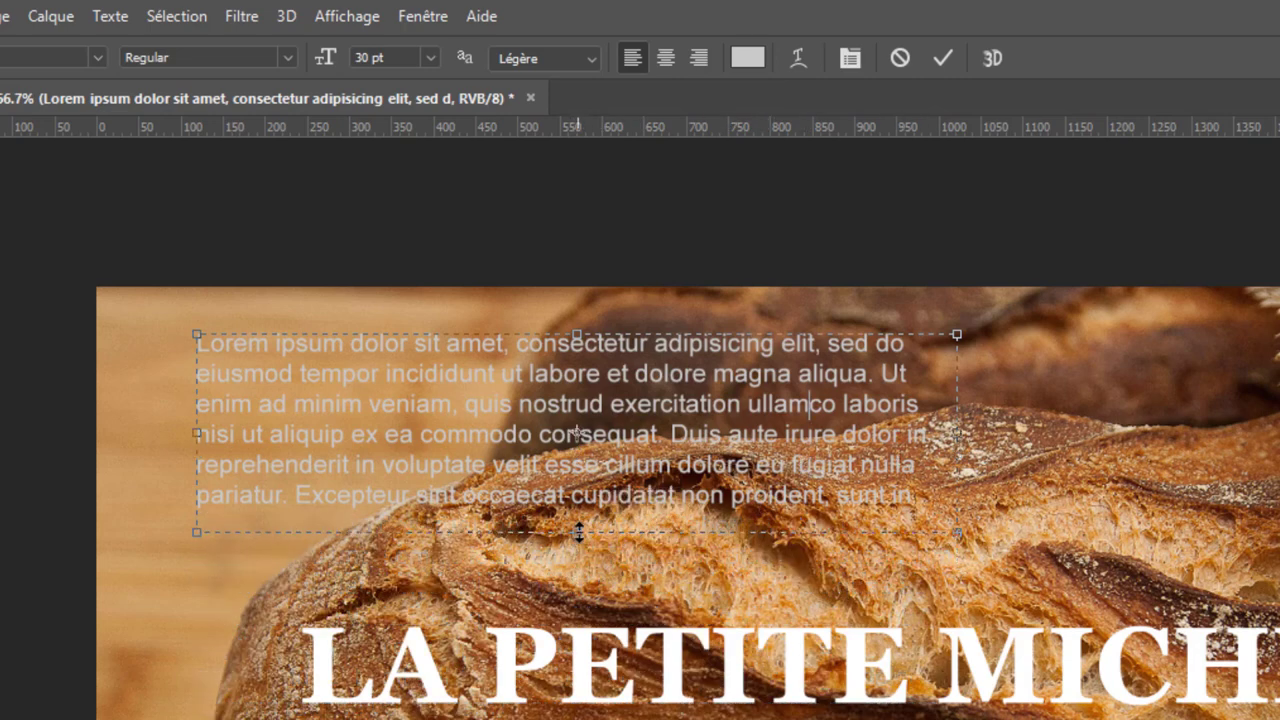
{"action": "mouse_move", "coordinate": [577, 541]}
{"action": "left_mouse_down"}
{"action": "mouse_move", "coordinate": [580, 718]}
{"action": "mouse_move", "coordinate": [577, 543]}
{"action": "left_mouse_up"}
{"action": "left_click", "coordinate": [810, 404]}
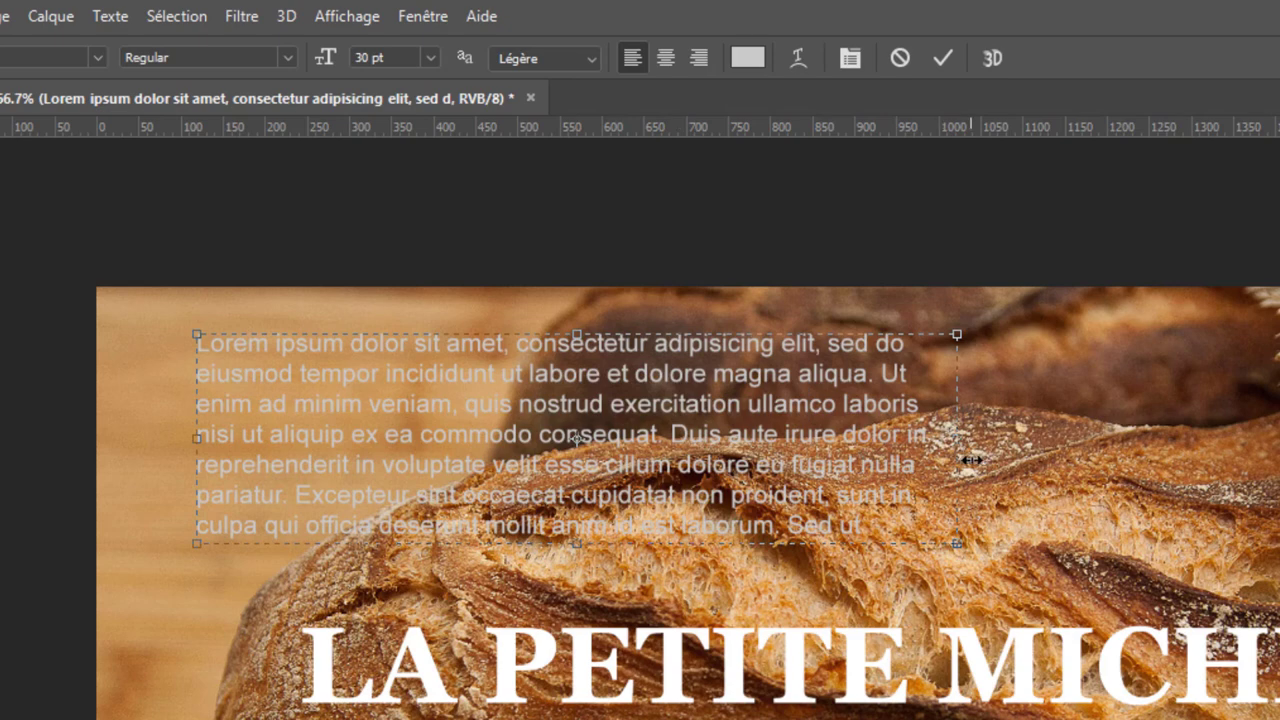
{"action": "left_click_drag", "start_coordinate": [960, 436], "coordinate": [778, 436]}
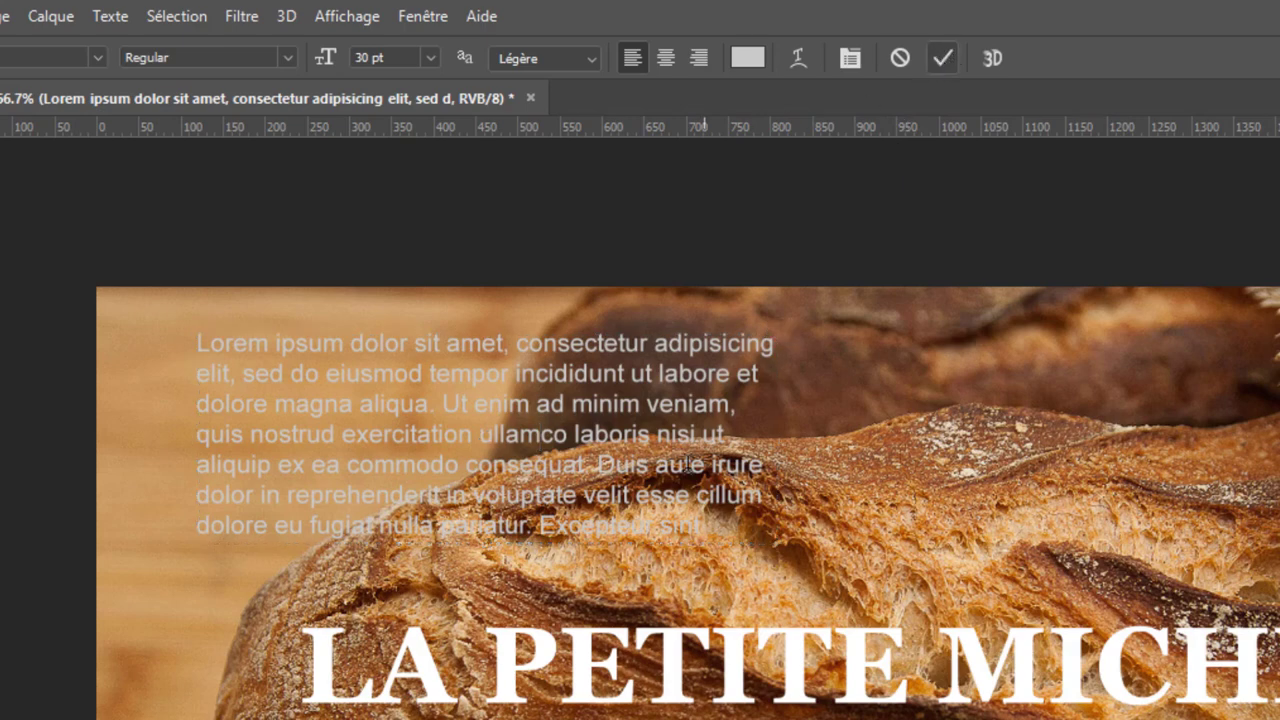
{"action": "left_click", "coordinate": [946, 57]}
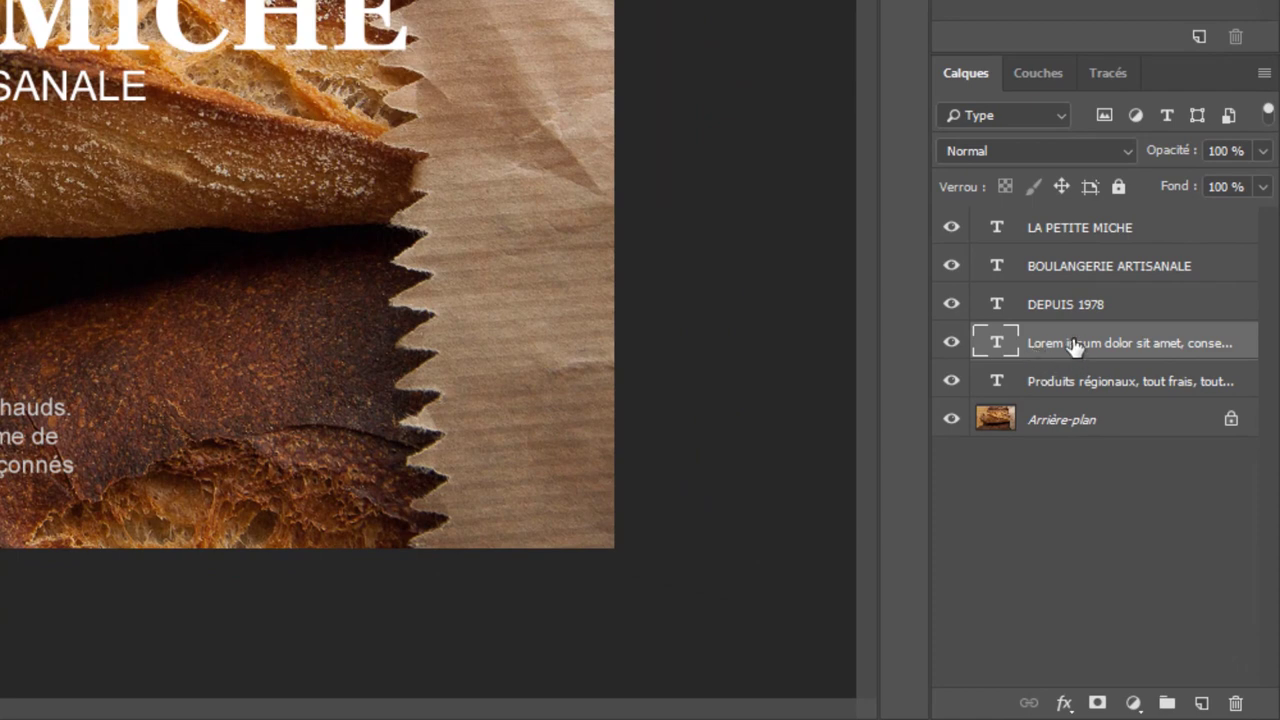
Delete the Lorem ipsum layer and widen the Produits régionaux paragraph to wrap onto three lines.
{"action": "mouse_move", "coordinate": [1073, 345]}
{"action": "left_mouse_down"}
{"action": "mouse_move", "coordinate": [1169, 439]}
{"action": "mouse_move", "coordinate": [1238, 708]}
{"action": "left_mouse_up"}
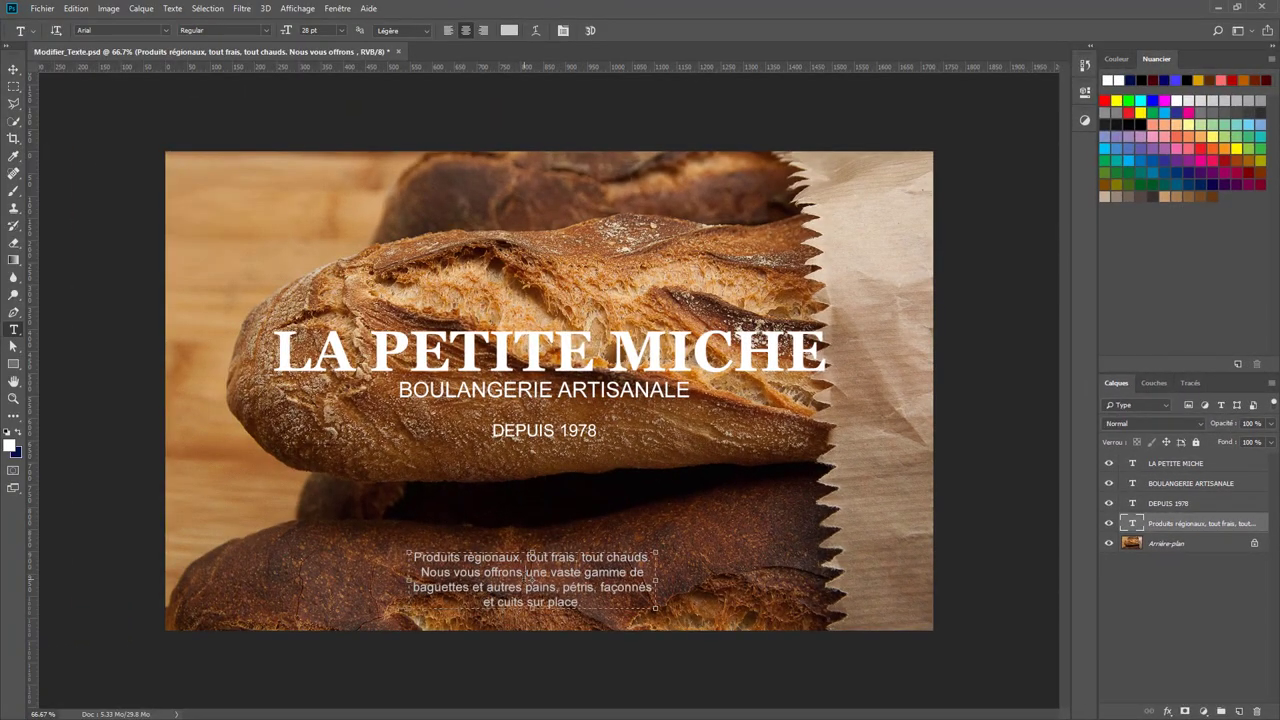
{"action": "left_click", "coordinate": [530, 574]}
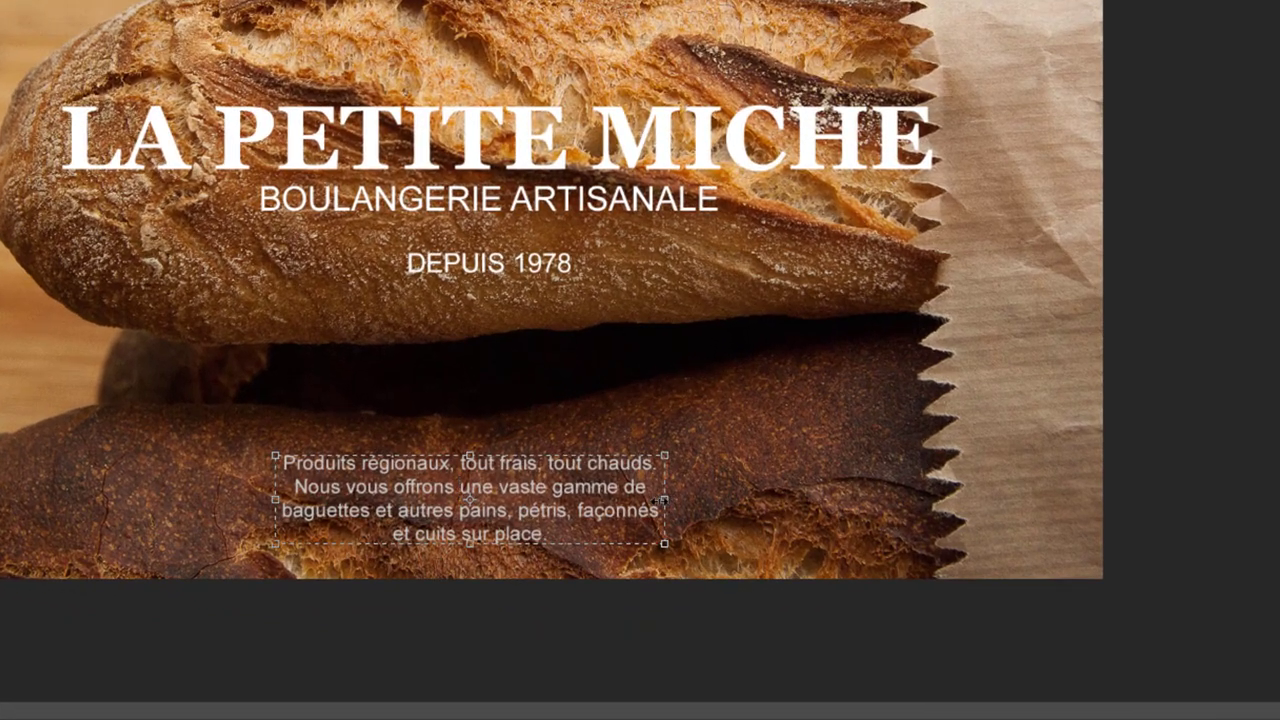
{"action": "mouse_move", "coordinate": [660, 498]}
{"action": "left_mouse_down"}
{"action": "mouse_move", "coordinate": [779, 499]}
{"action": "mouse_move", "coordinate": [678, 500]}
{"action": "mouse_move", "coordinate": [701, 497]}
{"action": "left_mouse_up"}
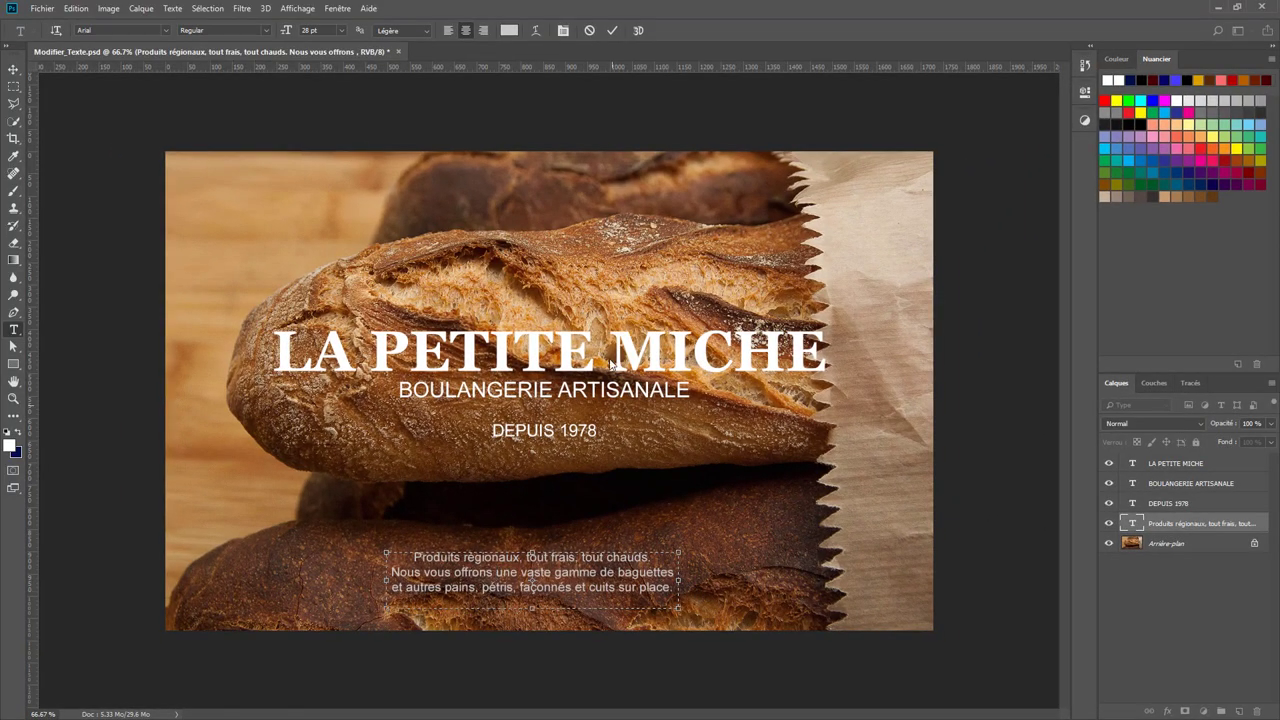
{"action": "left_click", "coordinate": [611, 31]}
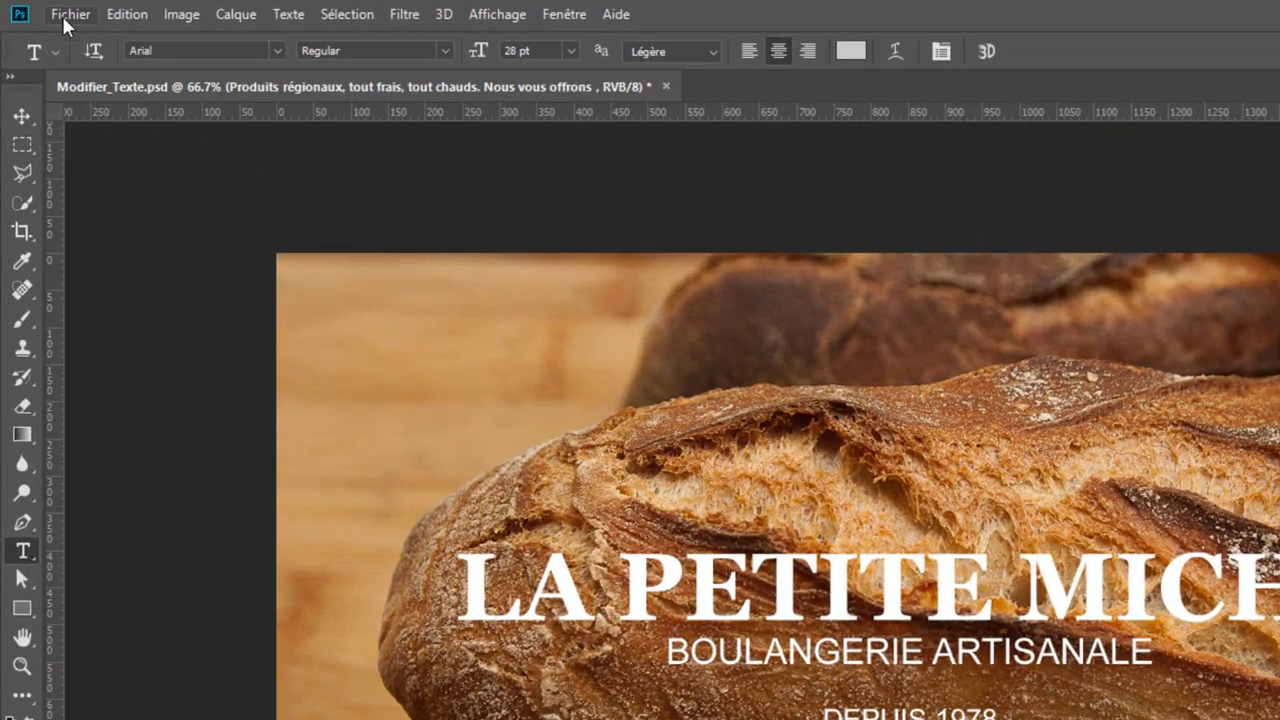
Save the poster as 'Modifier_Texte travail.psd' with maximum compatibility kept on.
{"action": "left_click", "coordinate": [63, 14]}
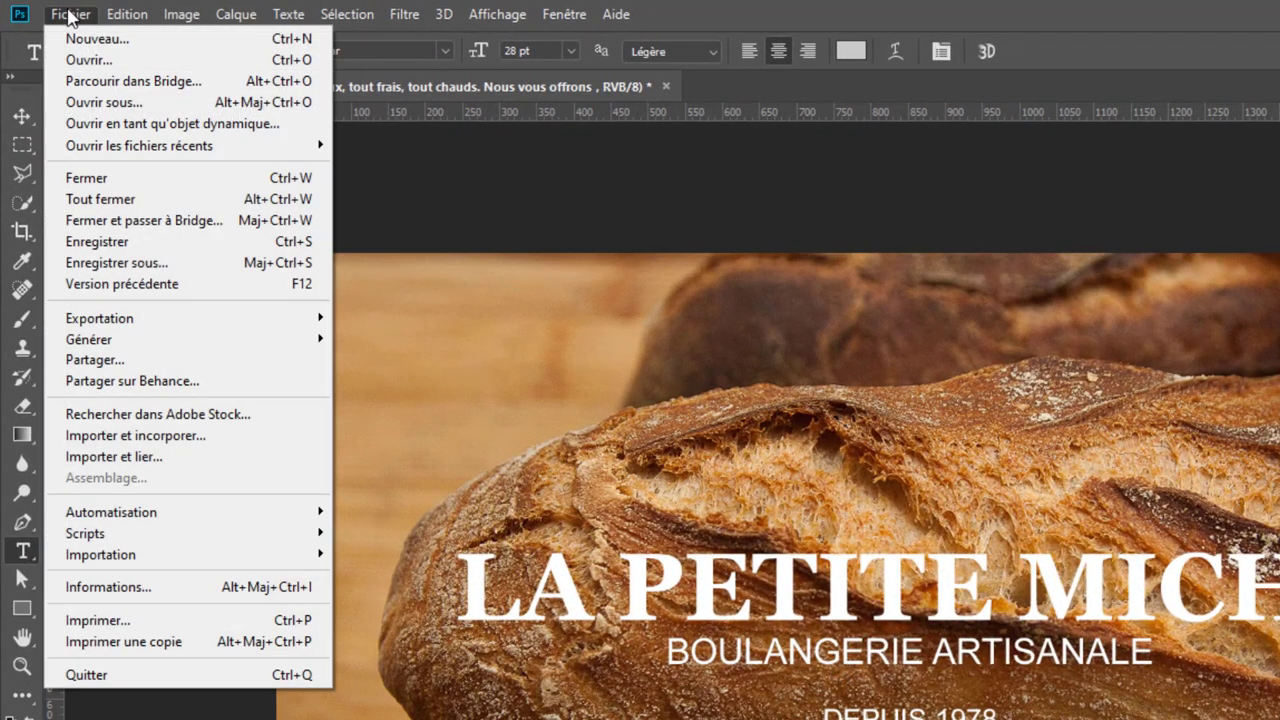
{"action": "left_click", "coordinate": [110, 261]}
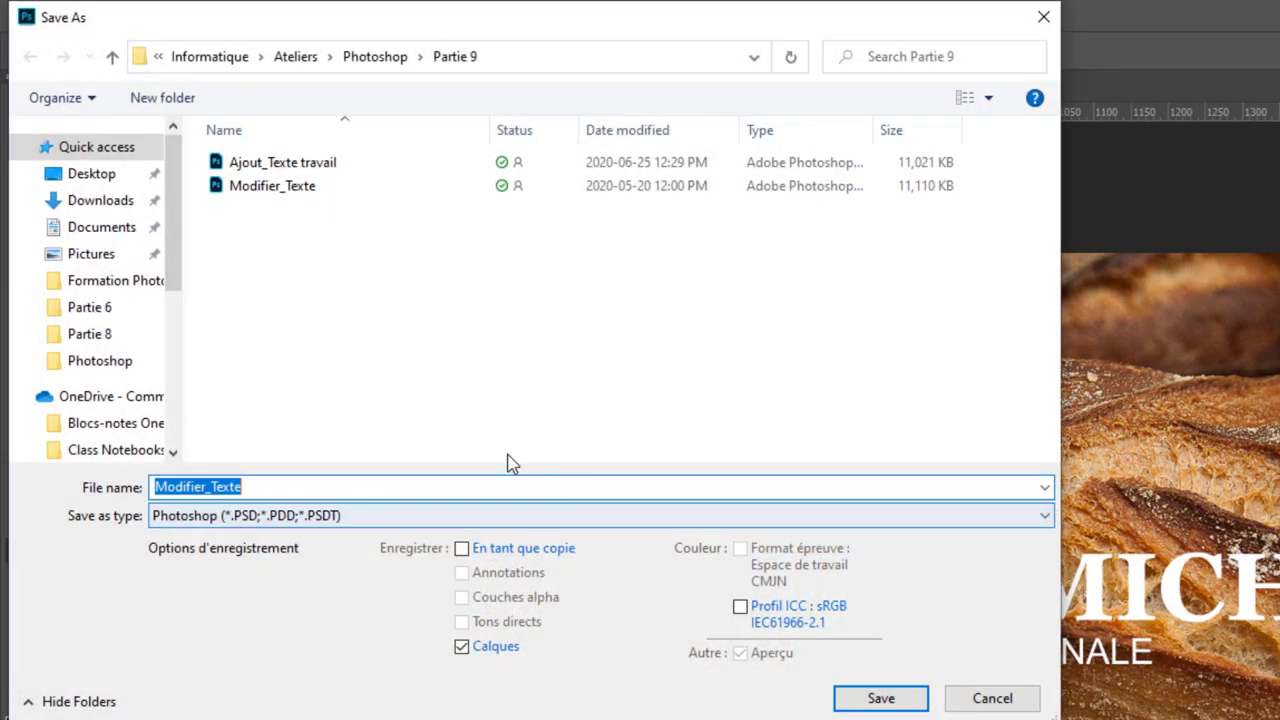
{"action": "left_click", "coordinate": [267, 486]}
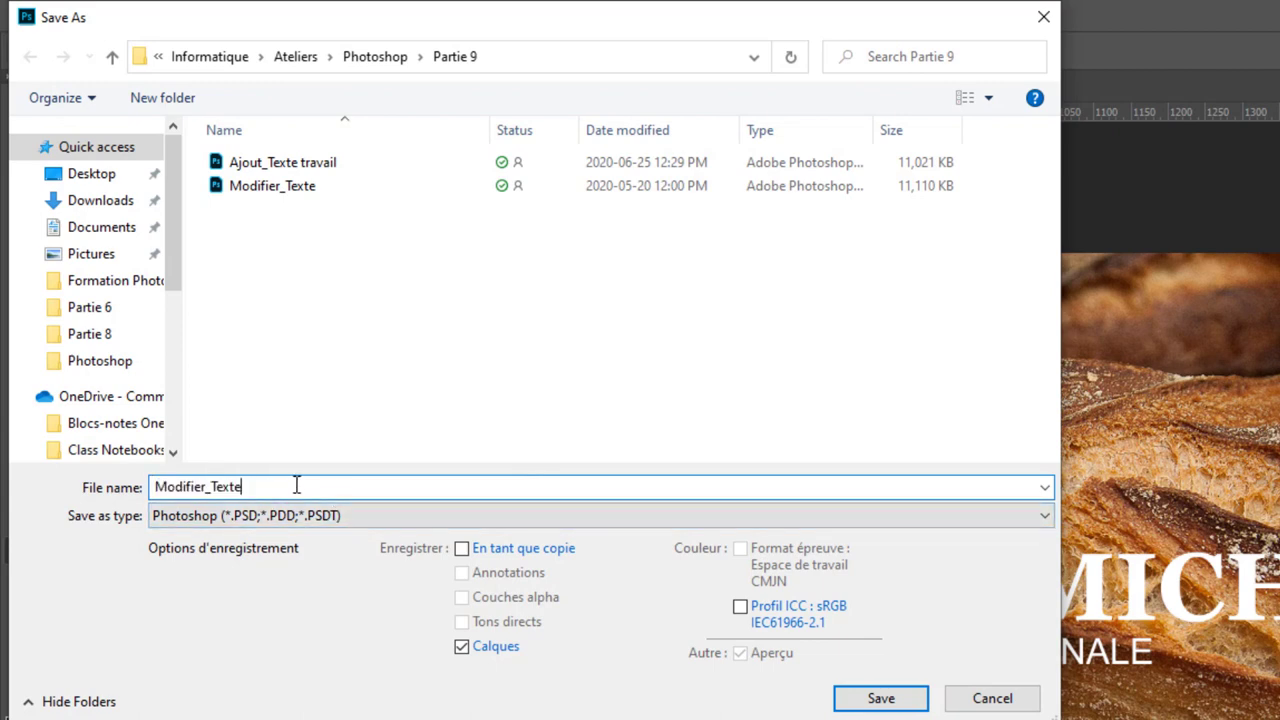
{"action": "type", "text": " tr"}
{"action": "type", "text": "ava"}
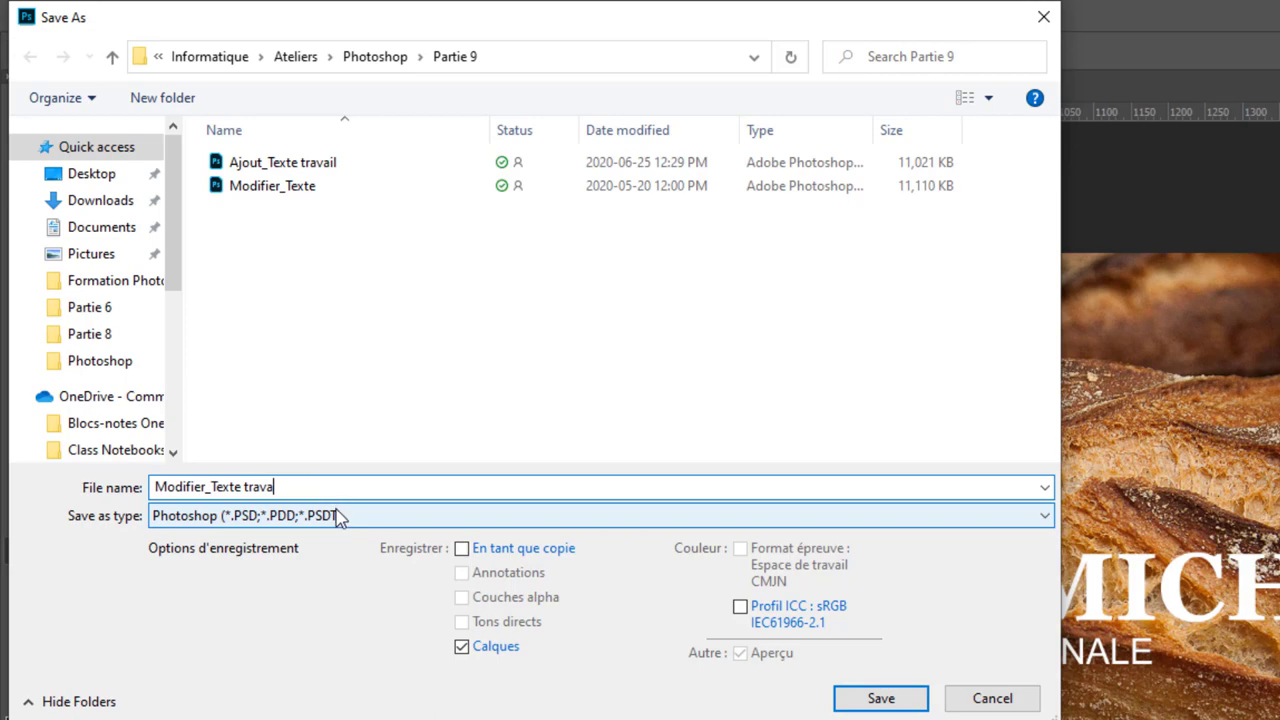
{"action": "type", "text": "il"}
{"action": "left_click", "coordinate": [849, 697]}
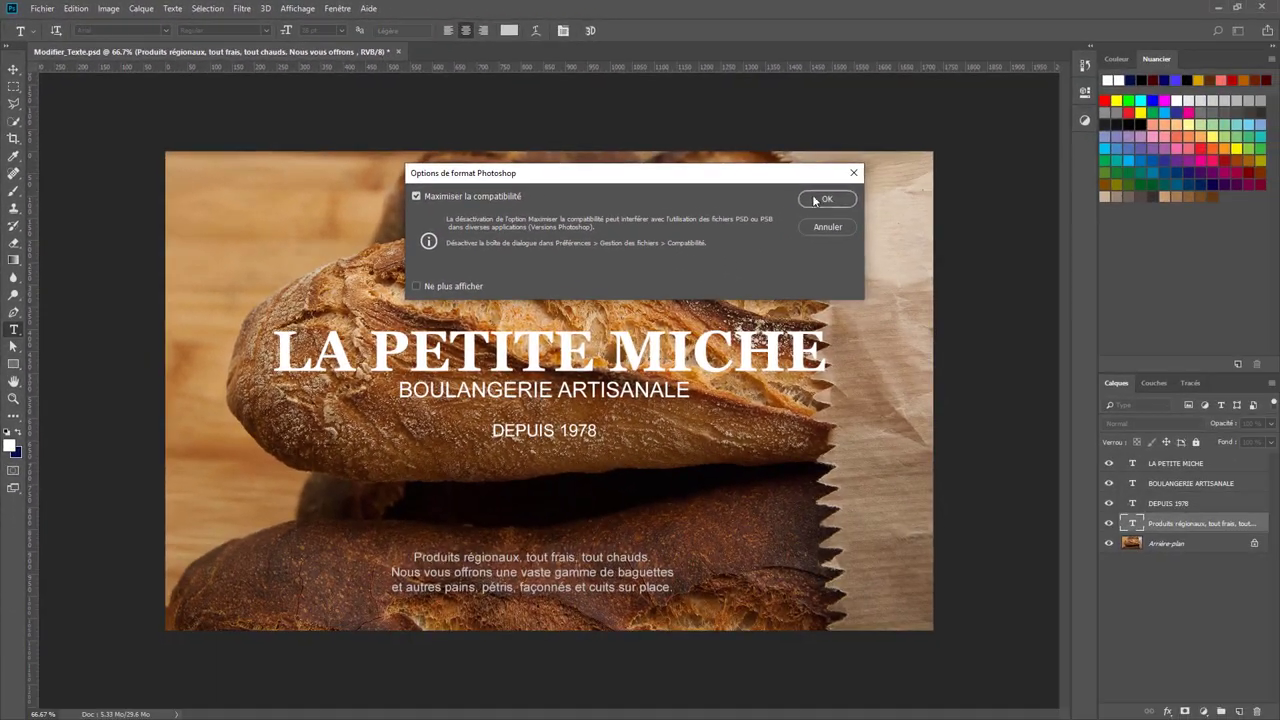
{"action": "left_click", "coordinate": [826, 199]}
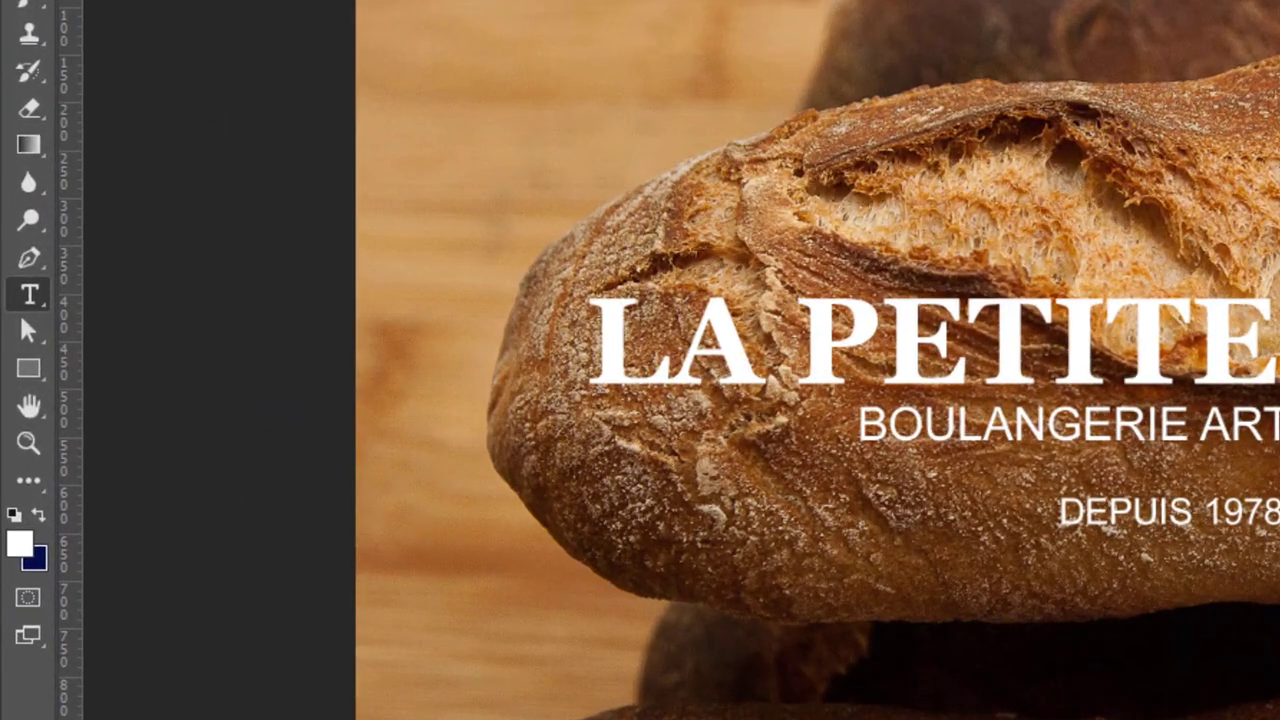
Choose the Rounded Rectangle tool, select the Arrière-plan layer, and make black the foreground colour.
{"action": "left_click", "coordinate": [36, 362]}
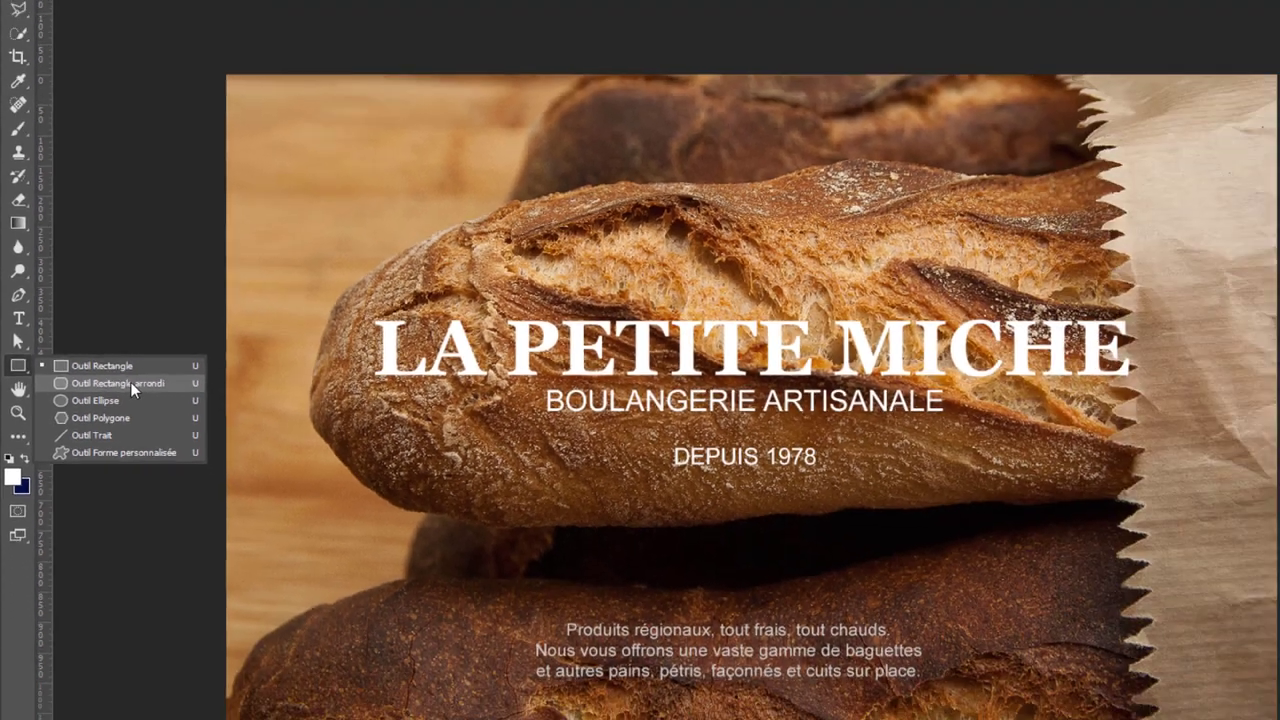
{"action": "left_click", "coordinate": [205, 395]}
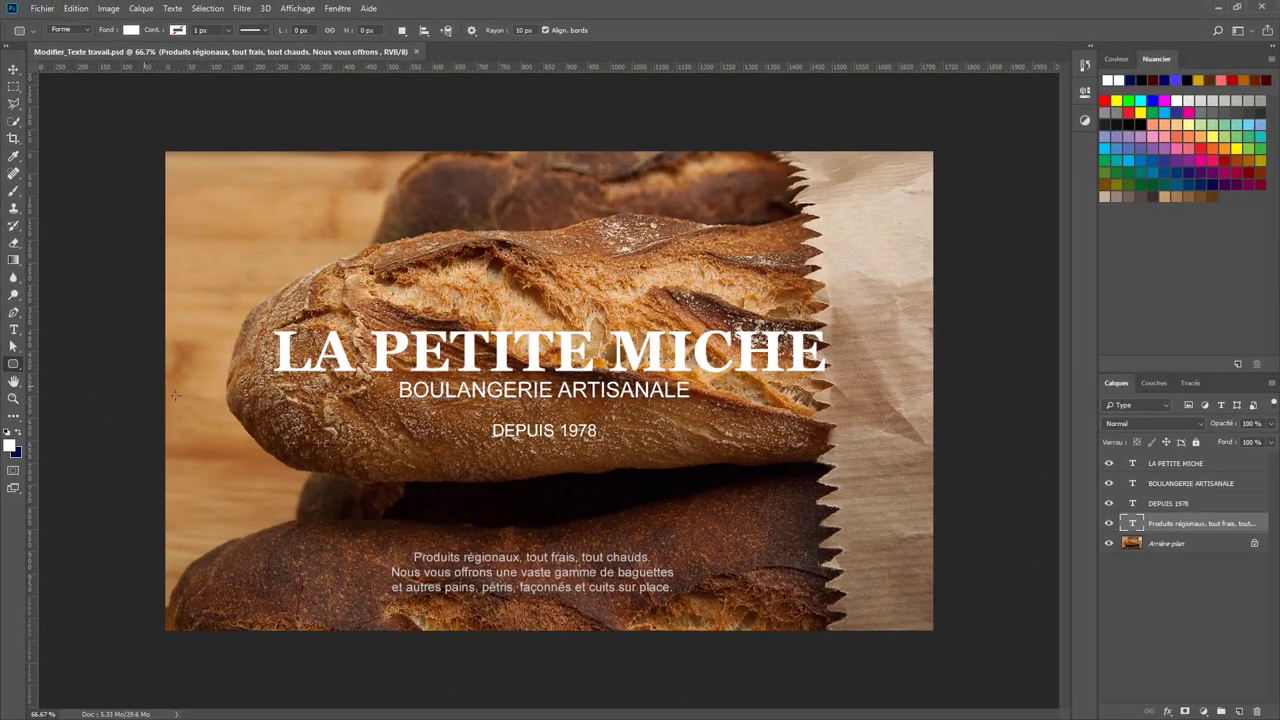
{"action": "left_click", "coordinate": [1166, 545]}
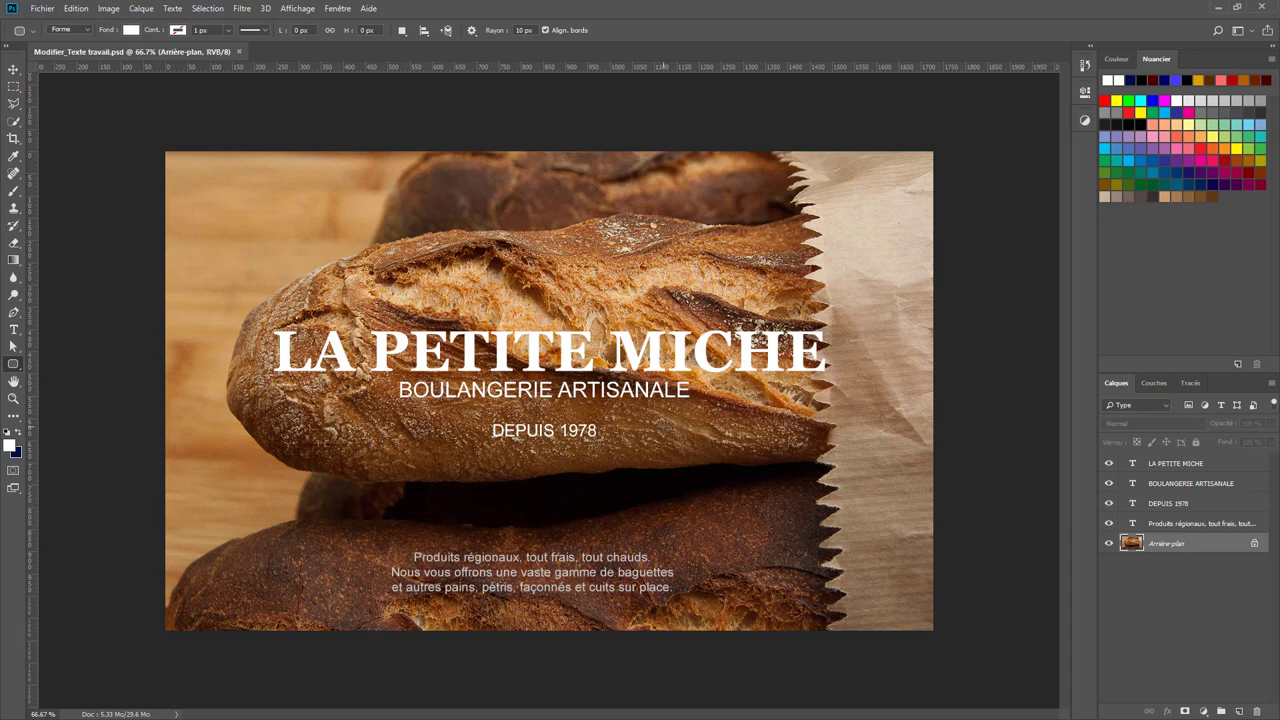
{"action": "key", "text": "x"}
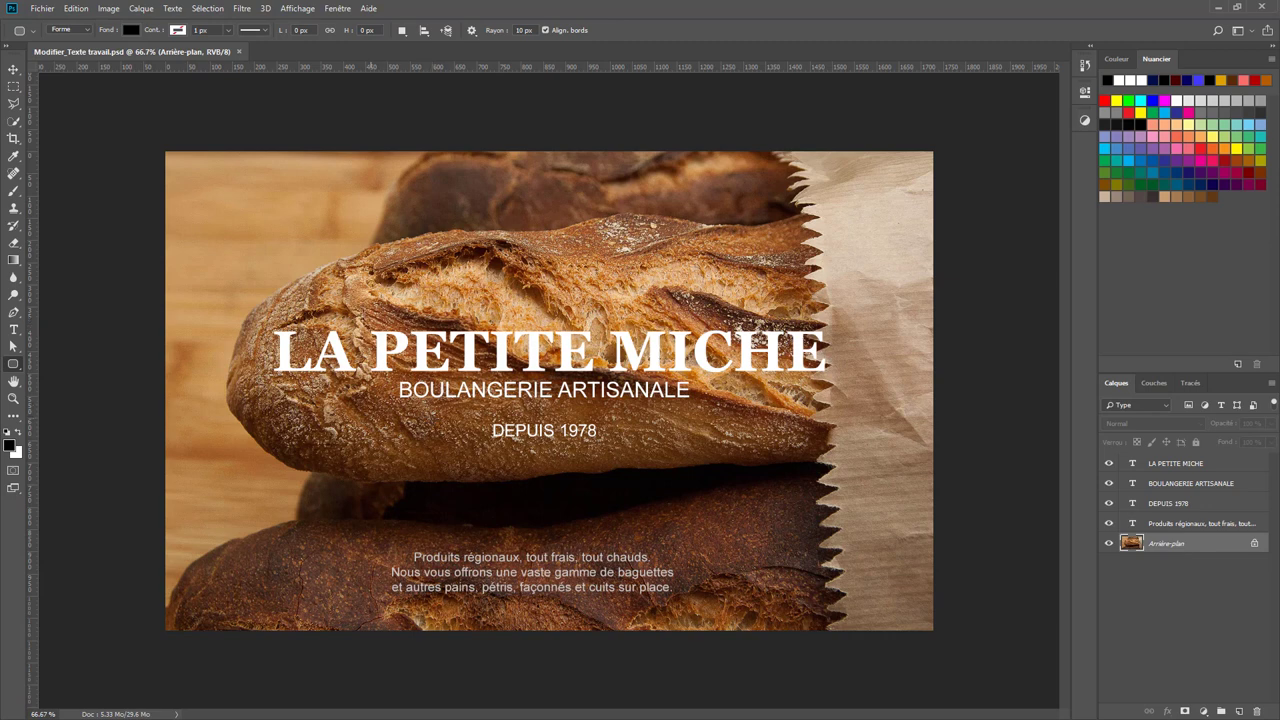
Draw a black 1404 × 394 px rounded rectangle over the title, subtitle and date.
{"action": "left_click_drag", "start_coordinate": [237, 292], "coordinate": [861, 466]}
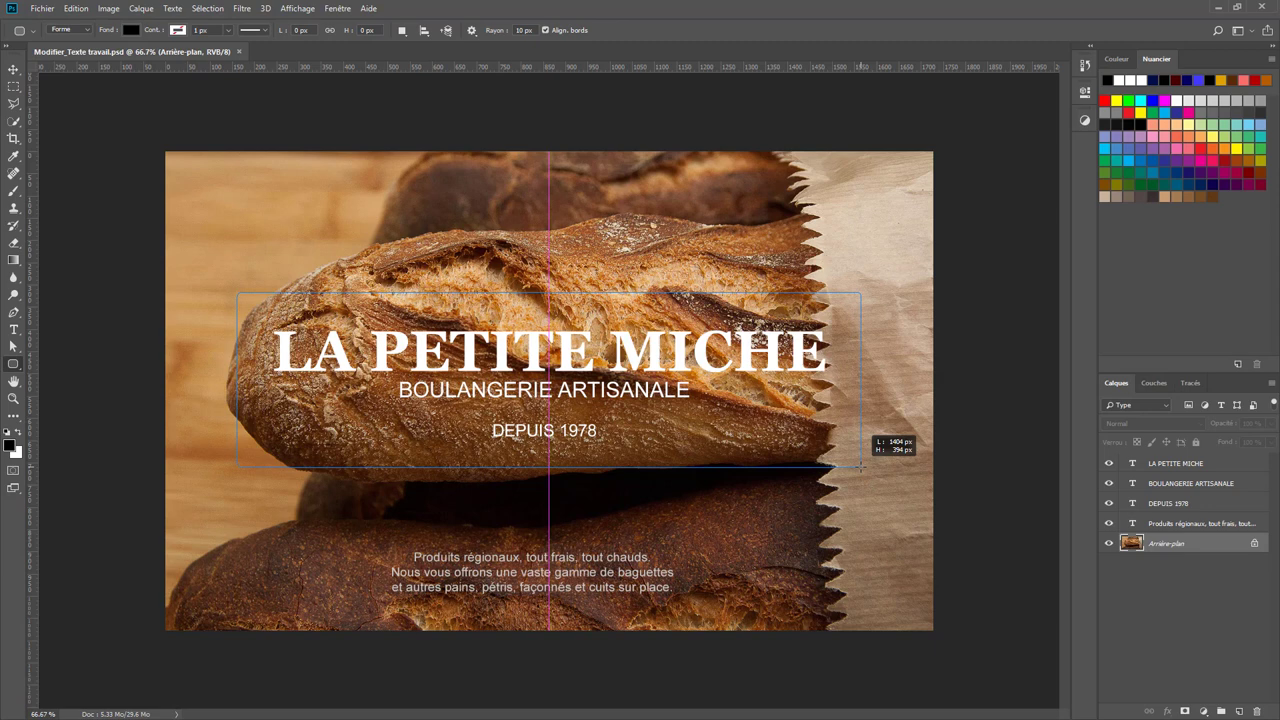
{"action": "left_click_drag", "start_coordinate": [860, 466], "coordinate": [860, 466]}
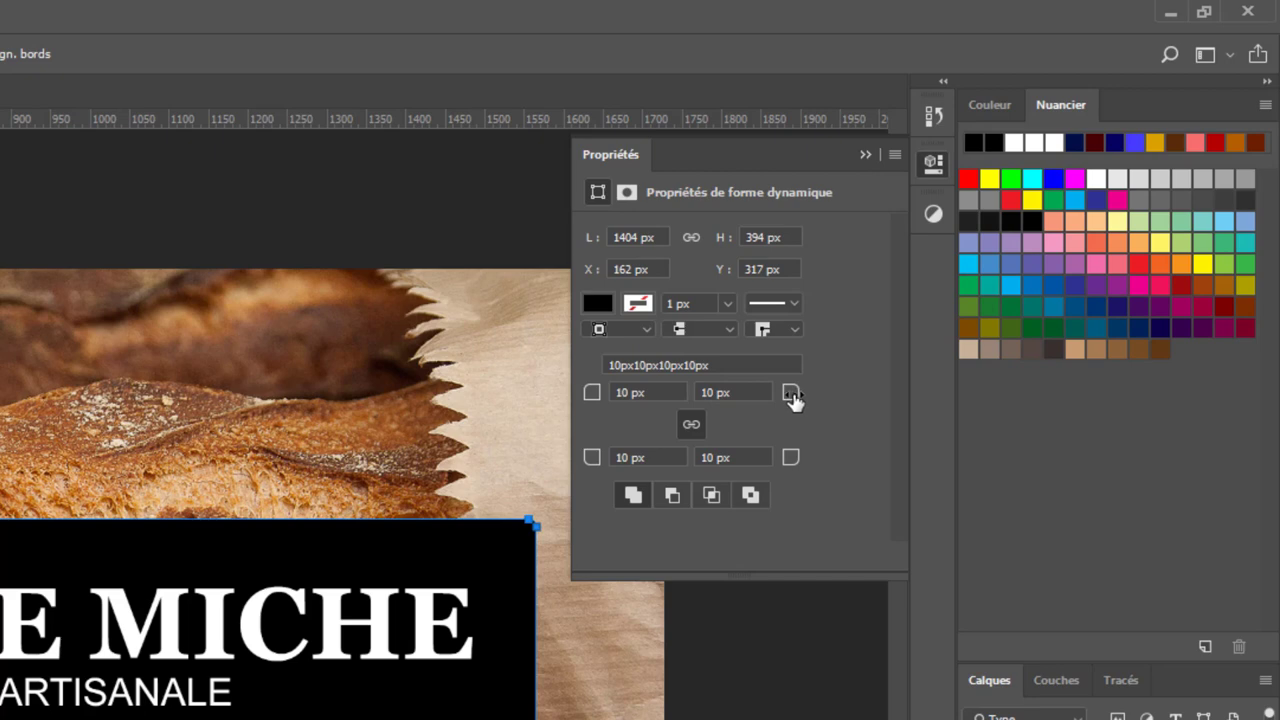
In Properties, set a 45 px corner radius, 1500 px width and 500 px height.
{"action": "mouse_move", "coordinate": [790, 396]}
{"action": "left_mouse_down"}
{"action": "mouse_move", "coordinate": [836, 399]}
{"action": "mouse_move", "coordinate": [800, 418]}
{"action": "left_mouse_up"}
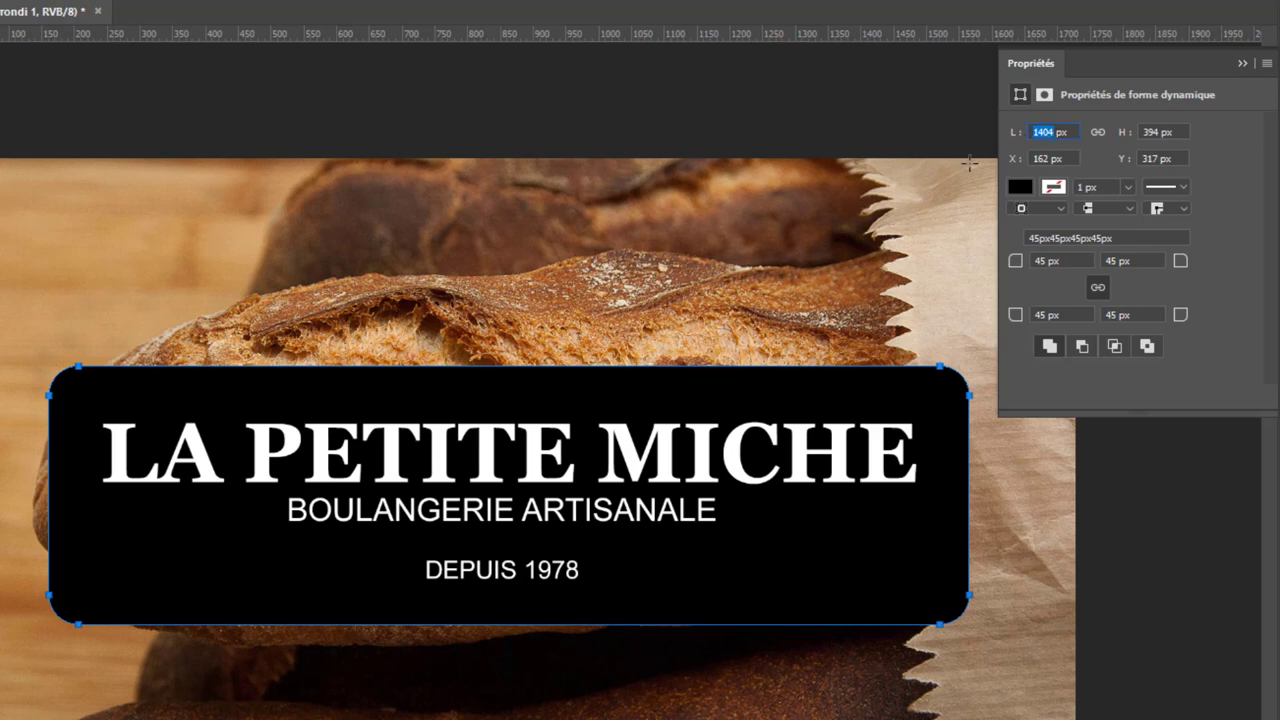
{"action": "type", "text": "1500"}
{"action": "key", "text": "Return"}
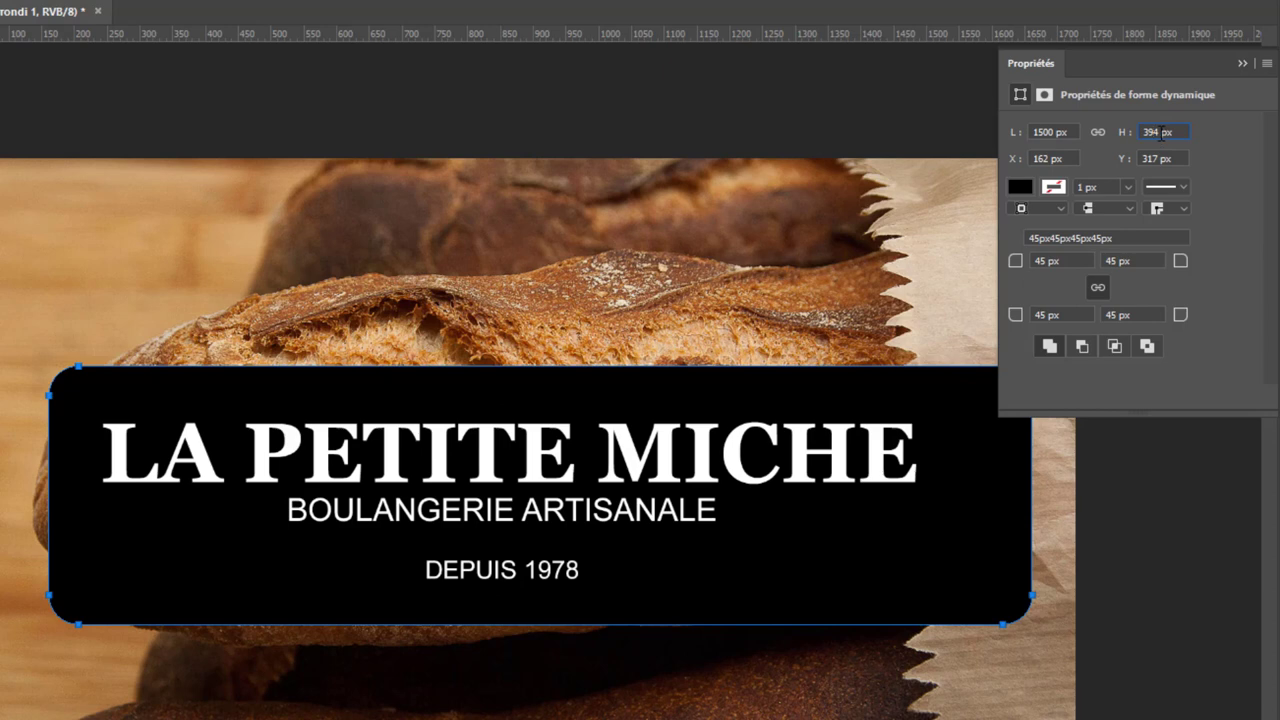
{"action": "left_click", "coordinate": [1153, 131]}
{"action": "type", "text": "500"}
{"action": "key", "text": "Return"}
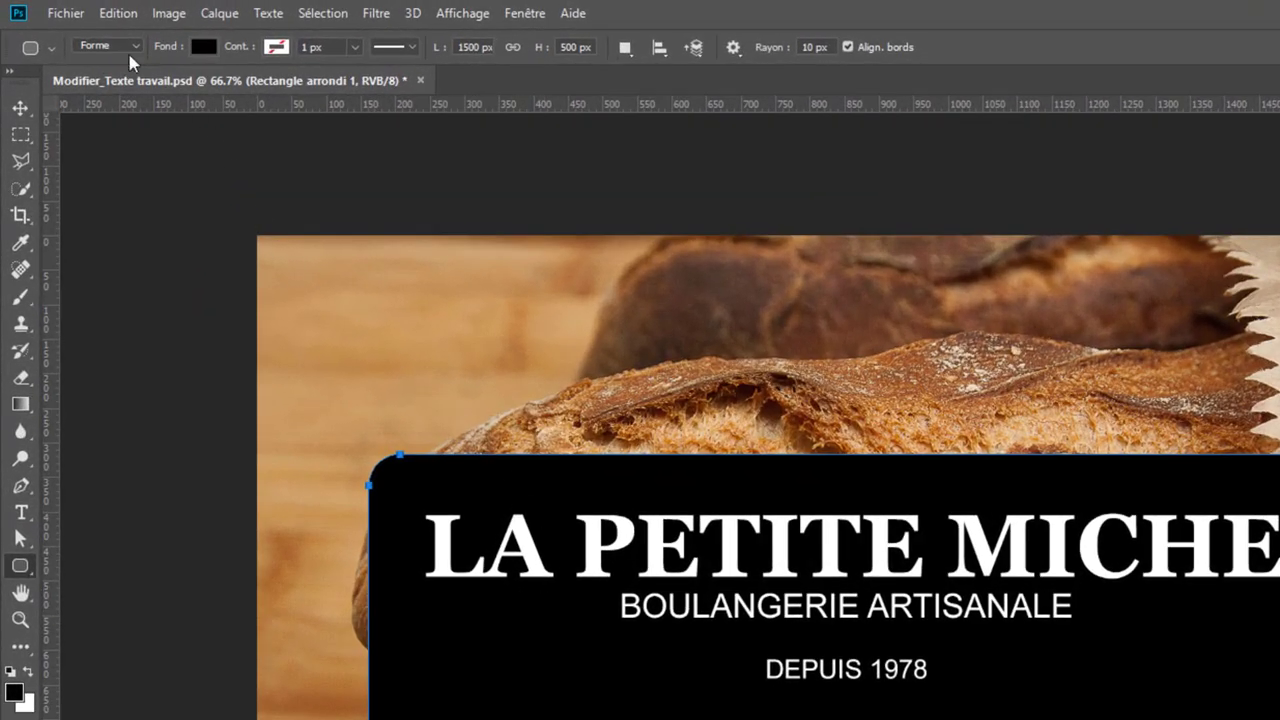
Free-transform the rectangle to about 1499 × 479 px, moved up and centred behind the title.
{"action": "left_click", "coordinate": [118, 14]}
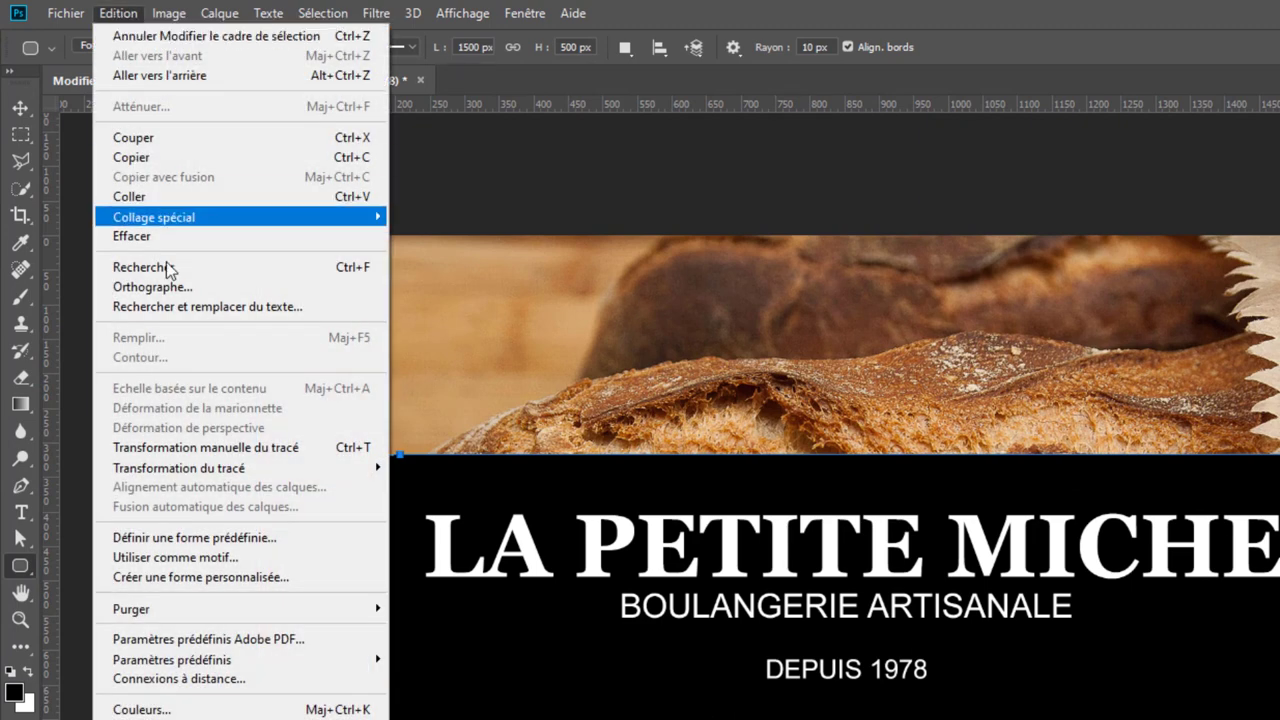
{"action": "left_click", "coordinate": [204, 452]}
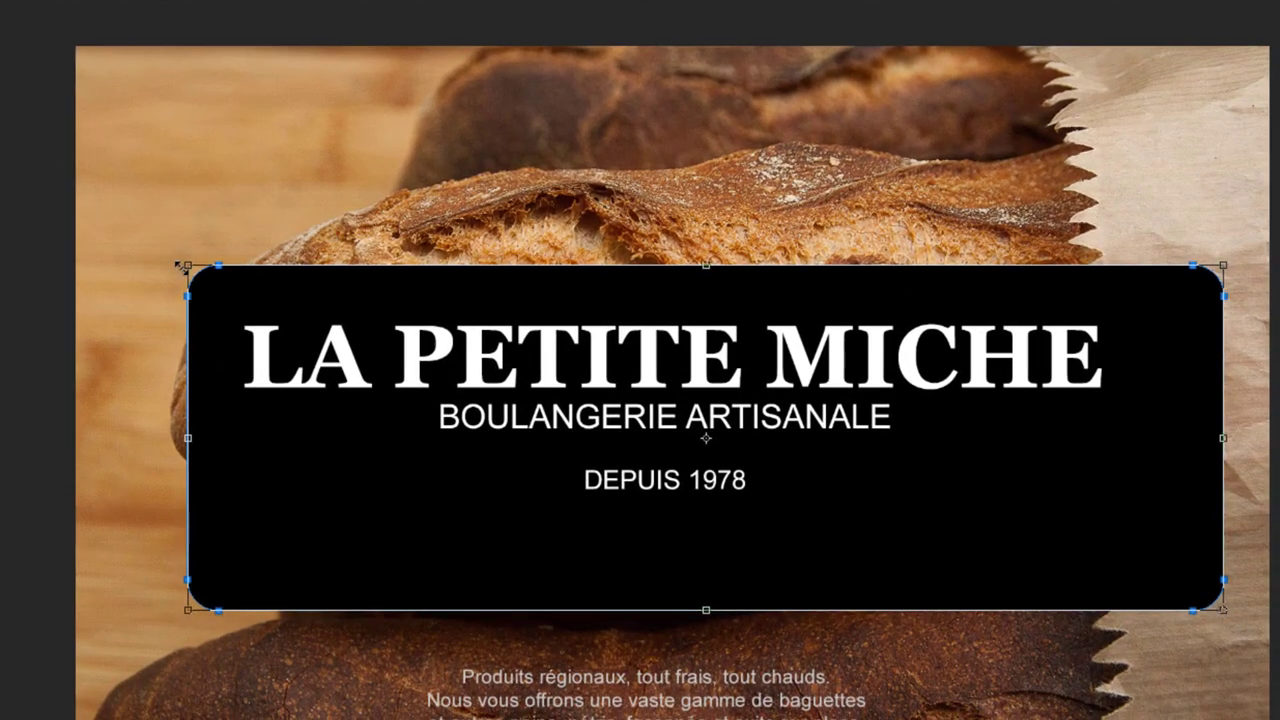
{"action": "mouse_move", "coordinate": [181, 266]}
{"action": "left_mouse_down"}
{"action": "mouse_move", "coordinate": [157, 238]}
{"action": "mouse_move", "coordinate": [212, 268]}
{"action": "mouse_move", "coordinate": [177, 263]}
{"action": "mouse_move", "coordinate": [188, 278]}
{"action": "left_mouse_up"}
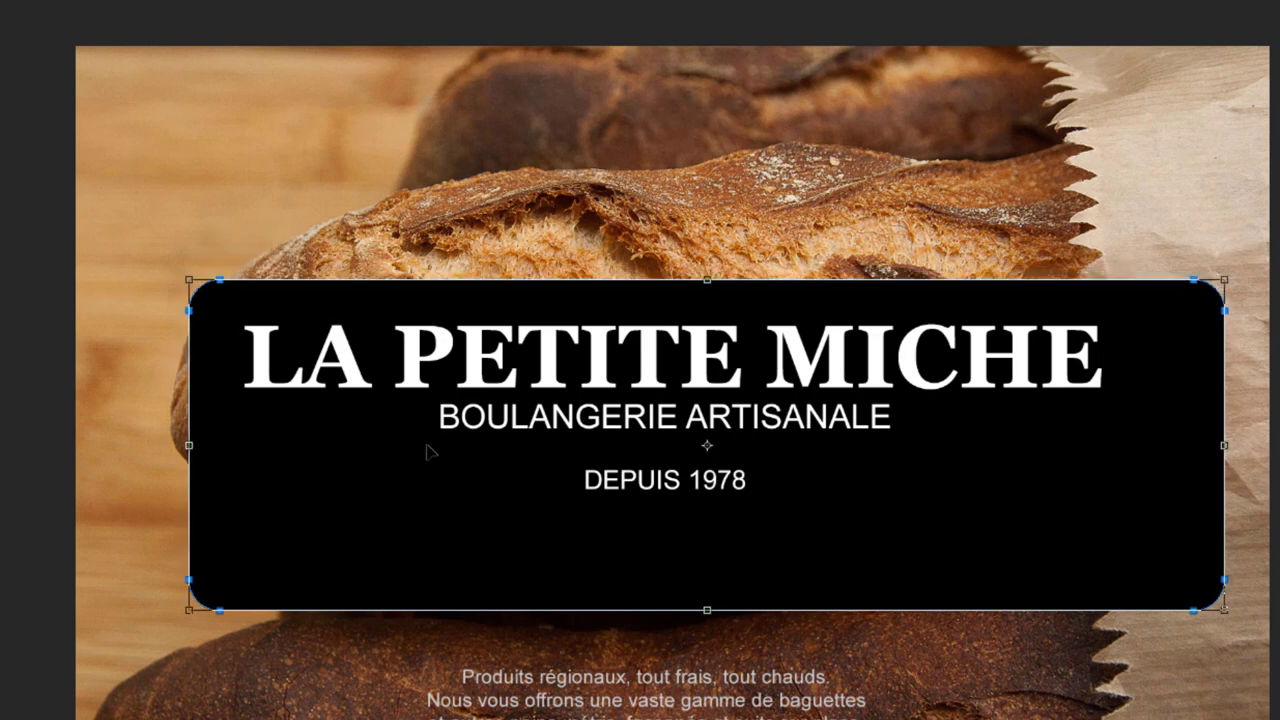
{"action": "mouse_move", "coordinate": [757, 580]}
{"action": "left_mouse_down"}
{"action": "mouse_move", "coordinate": [757, 551]}
{"action": "mouse_move", "coordinate": [716, 542]}
{"action": "left_mouse_up"}
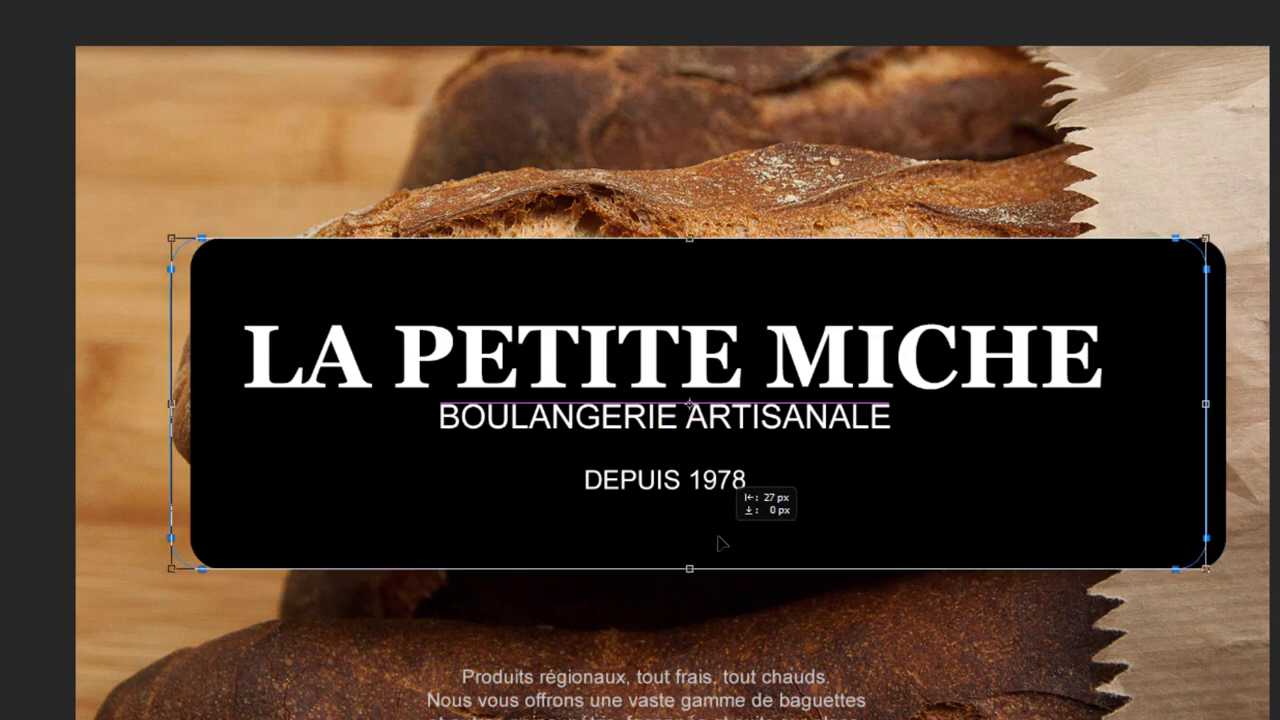
{"action": "mouse_move", "coordinate": [749, 534]}
{"action": "left_mouse_down"}
{"action": "mouse_move", "coordinate": [698, 548]}
{"action": "mouse_move", "coordinate": [707, 537]}
{"action": "left_mouse_up"}
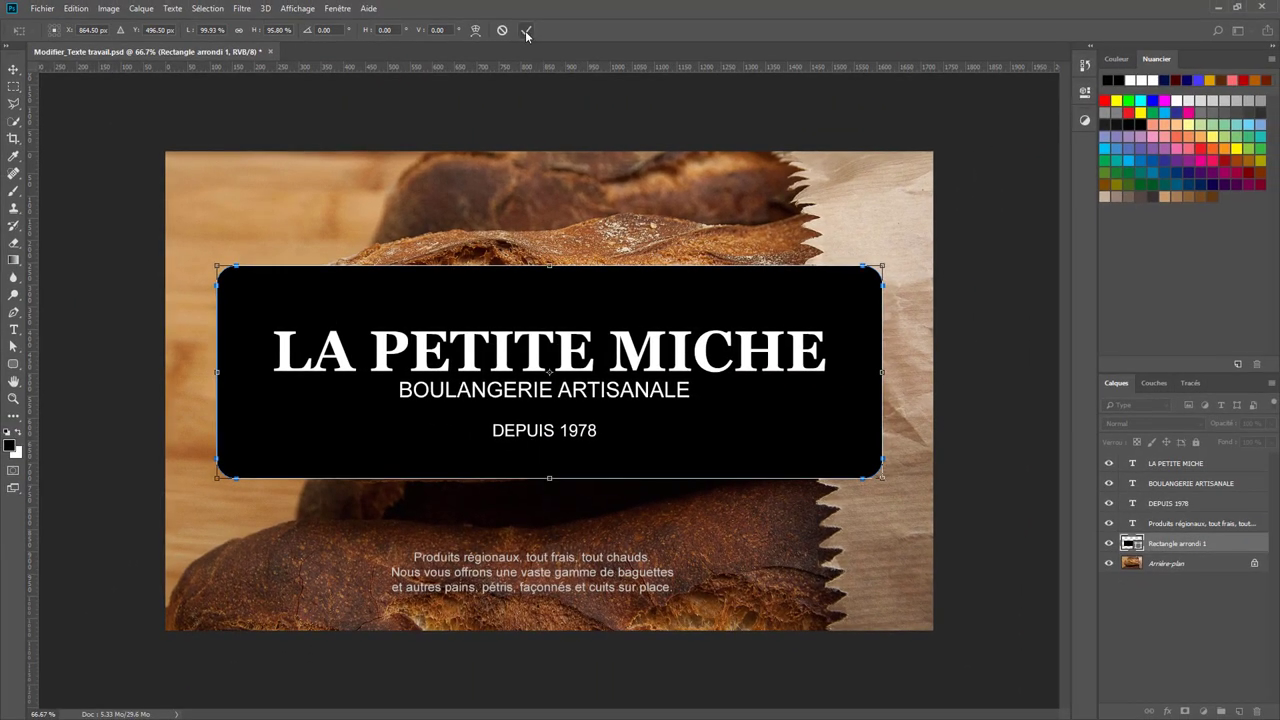
{"action": "left_click", "coordinate": [526, 30]}
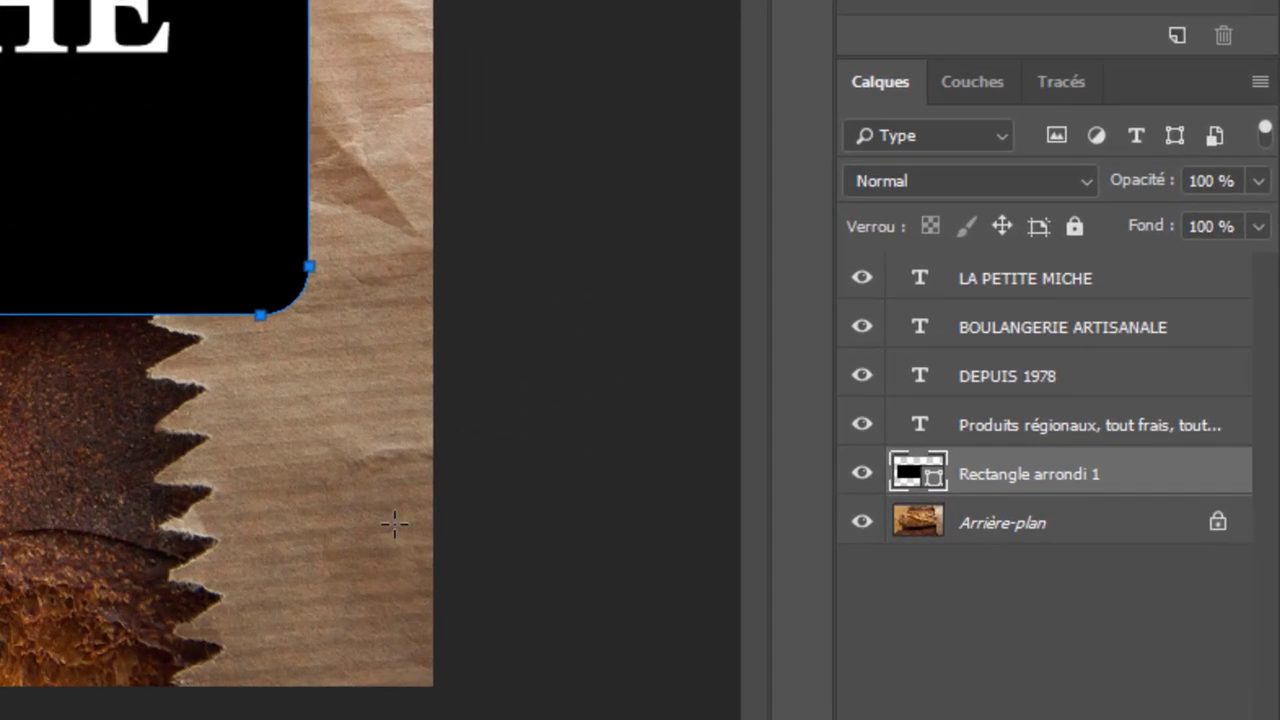
Sample browns from the bread for the shape fill, settling on dark brown #432821.
{"action": "double_click", "coordinate": [933, 478]}
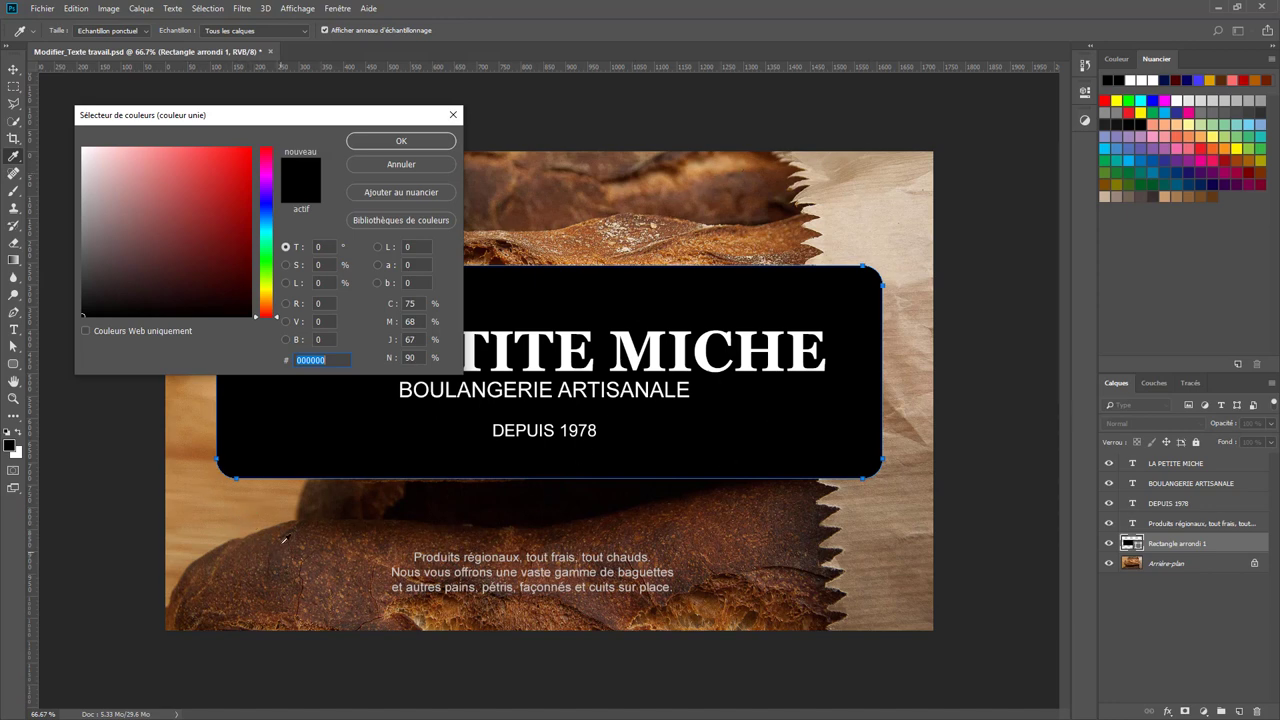
{"action": "left_click", "coordinate": [257, 494]}
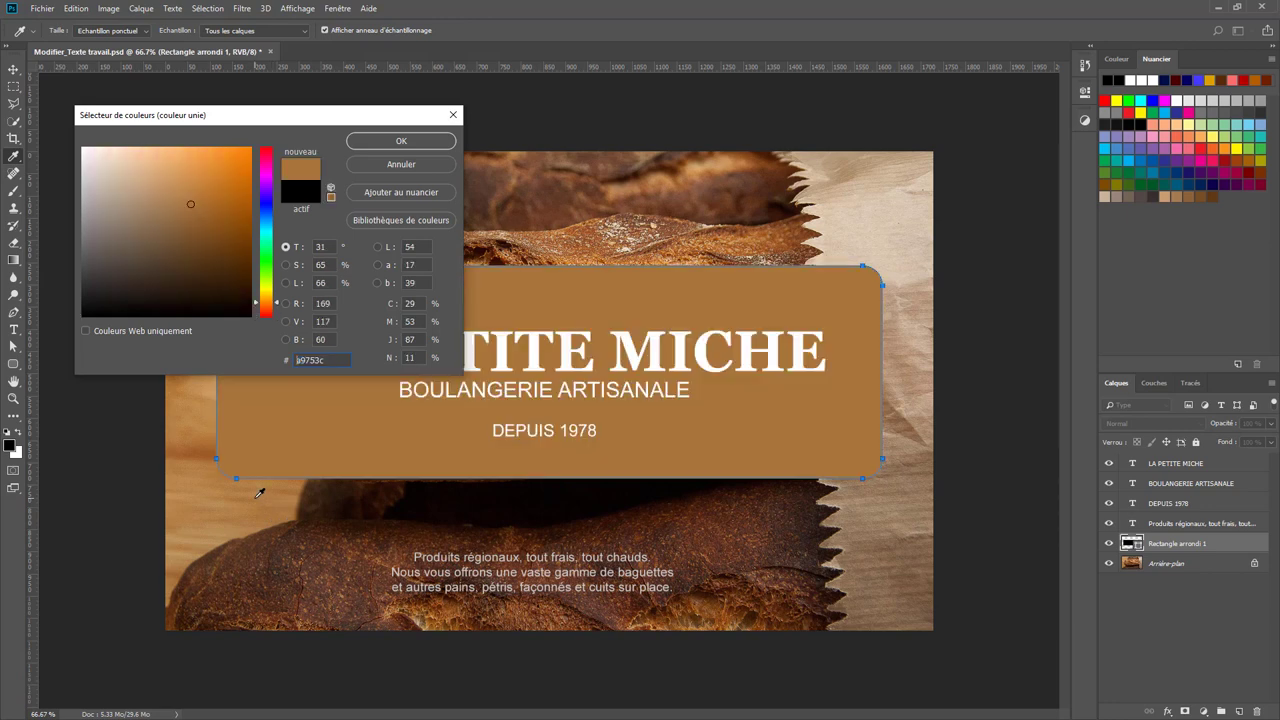
{"action": "left_click", "coordinate": [308, 549]}
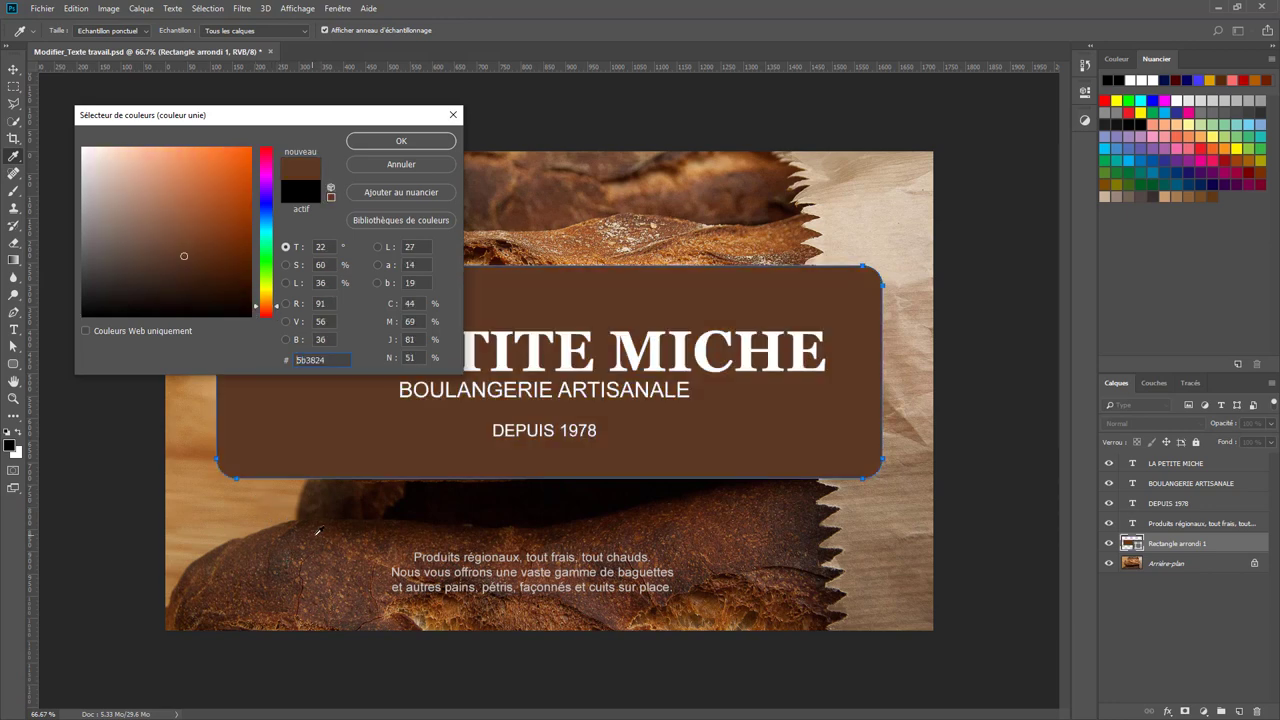
{"action": "left_click", "coordinate": [320, 530]}
{"action": "left_click", "coordinate": [350, 578]}
{"action": "left_click", "coordinate": [315, 560]}
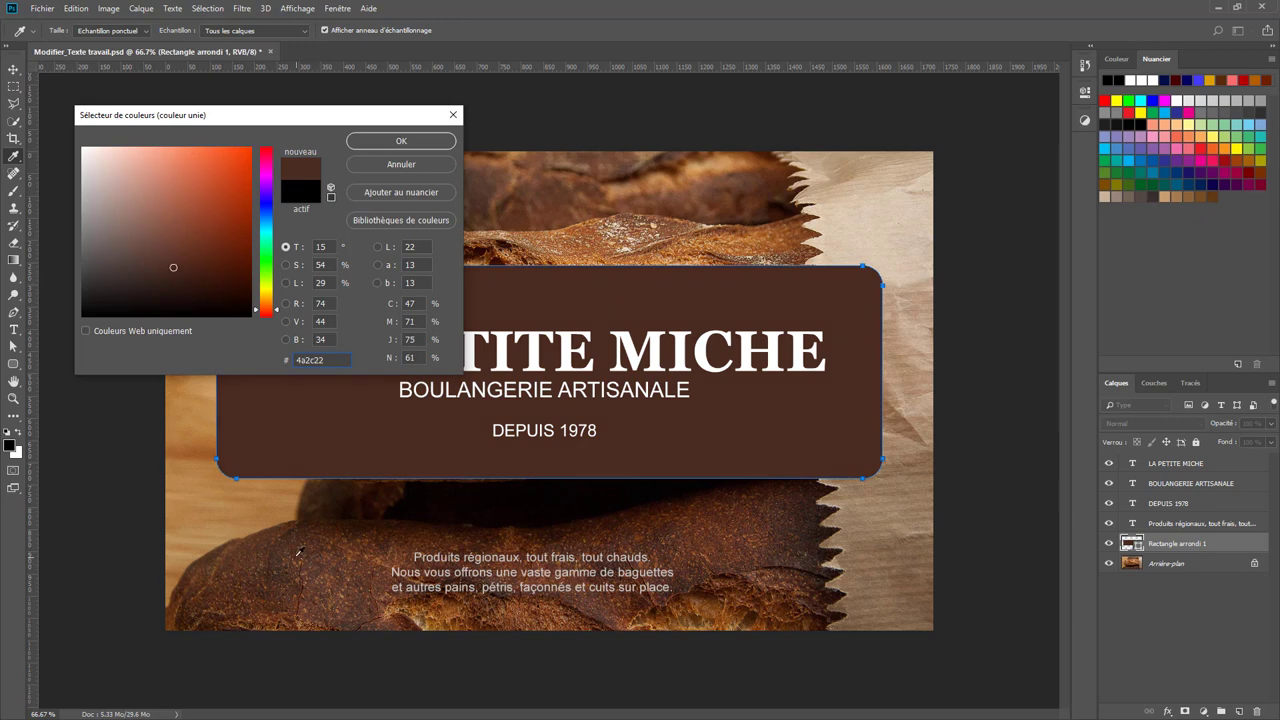
{"action": "left_click", "coordinate": [299, 550]}
{"action": "left_click", "coordinate": [287, 549]}
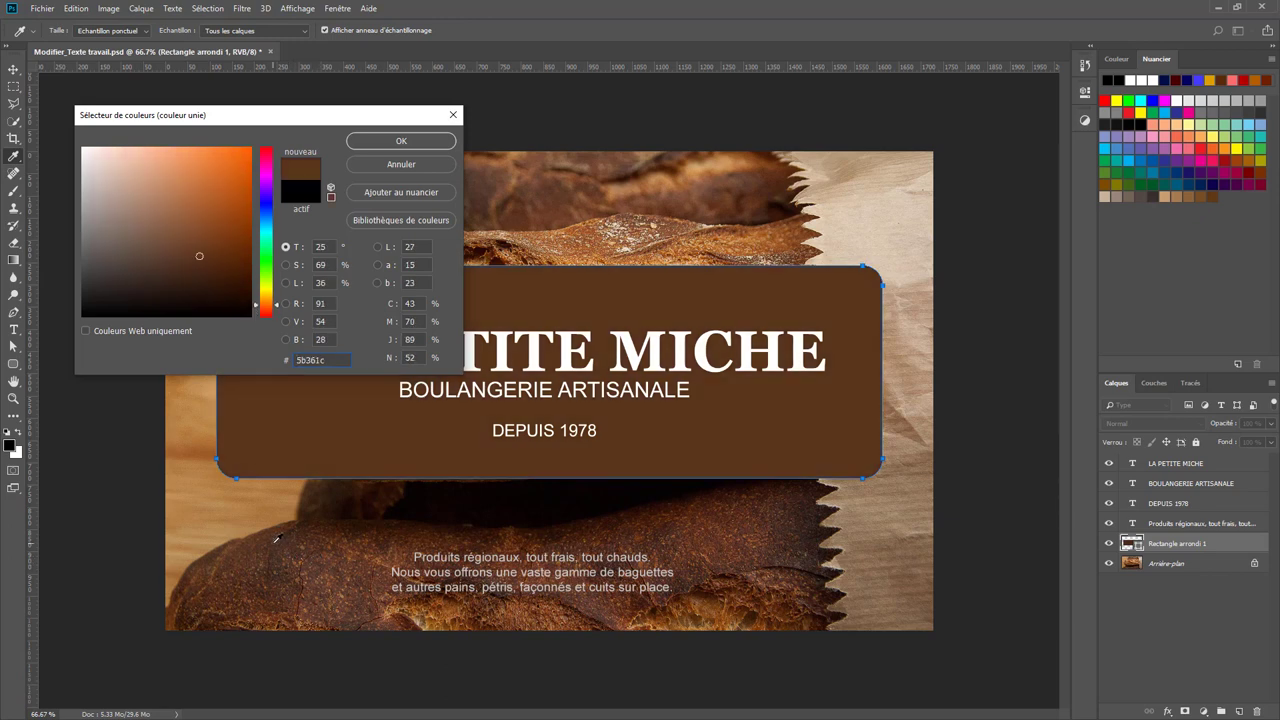
{"action": "left_click", "coordinate": [295, 545]}
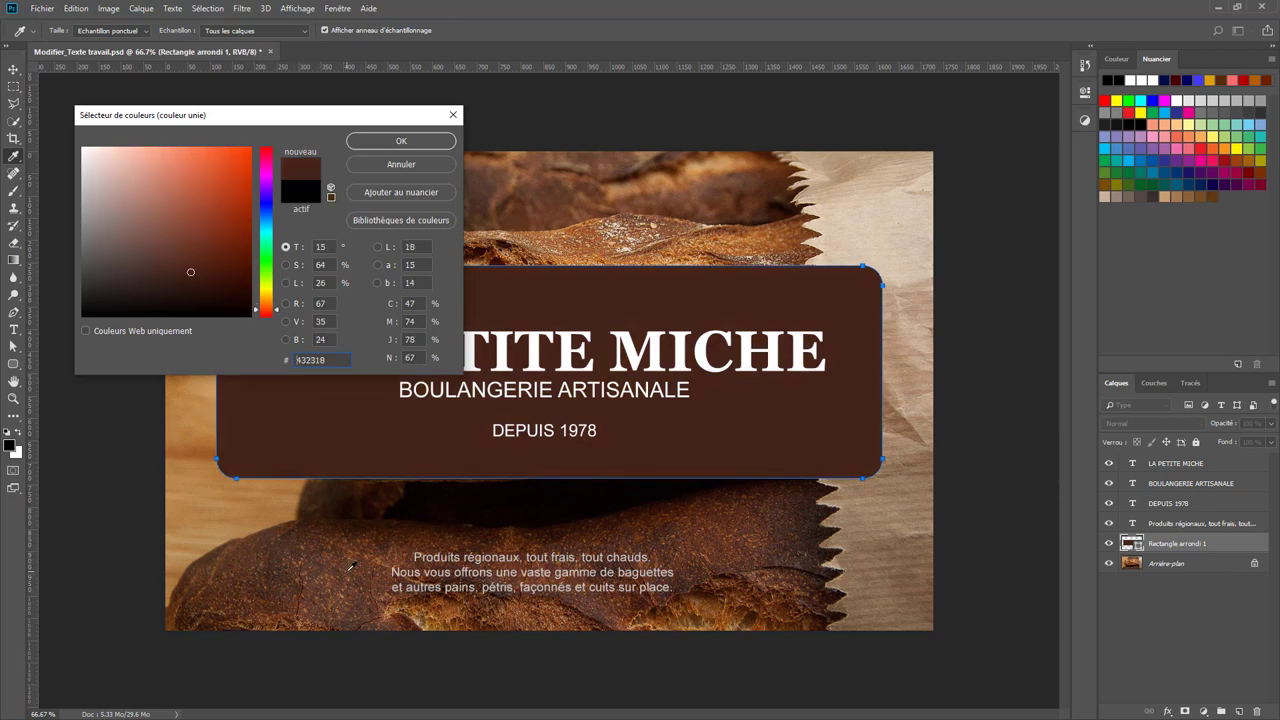
{"action": "left_click", "coordinate": [343, 567]}
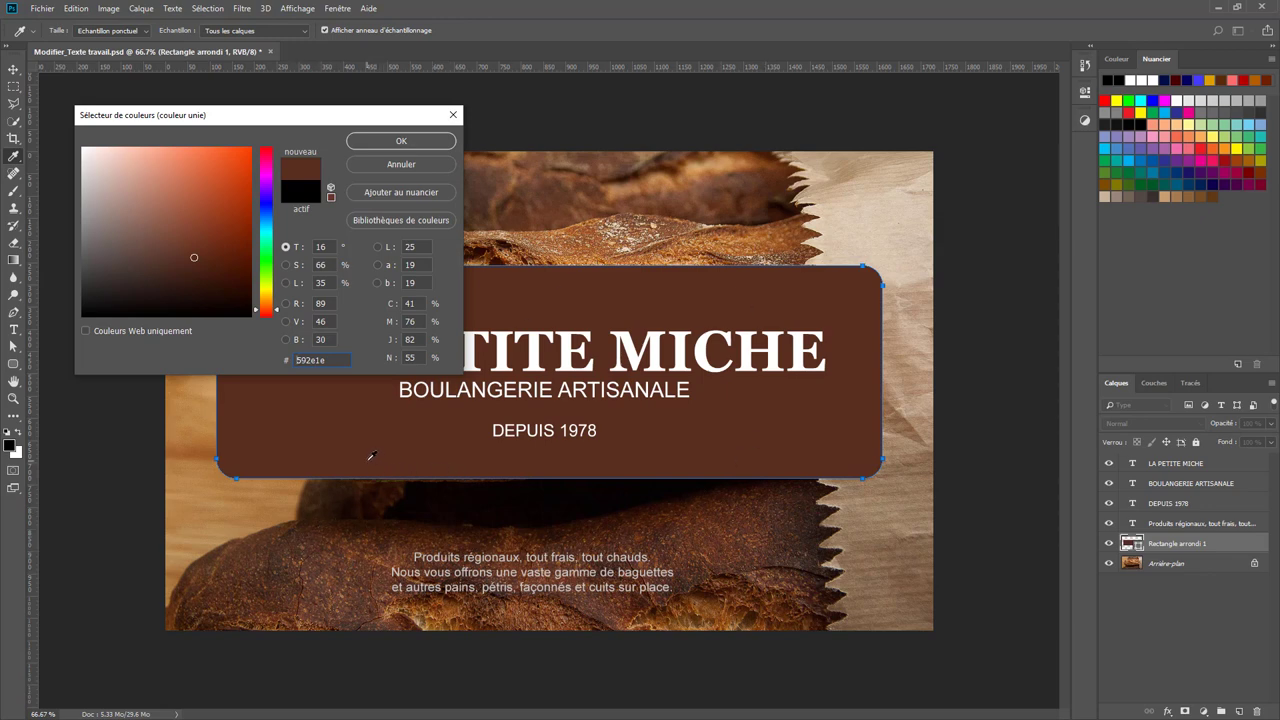
{"action": "left_click_drag", "start_coordinate": [343, 524], "coordinate": [303, 543]}
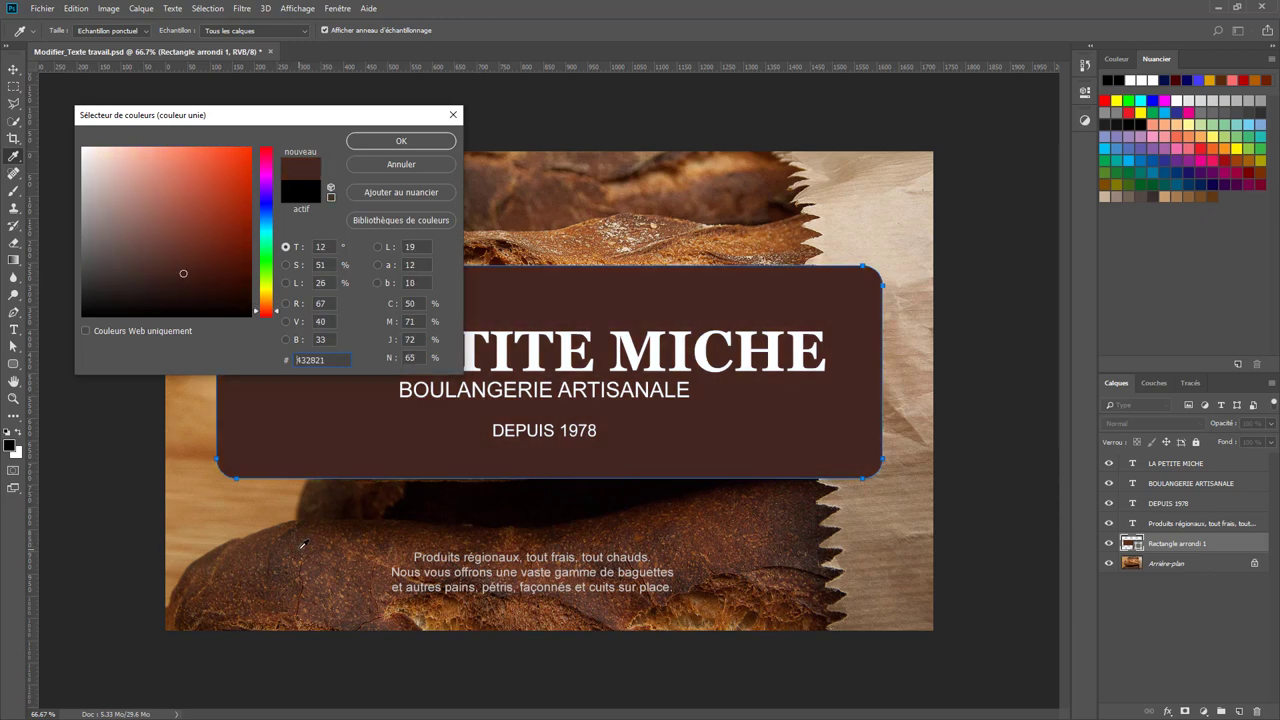
{"action": "left_click", "coordinate": [392, 145]}
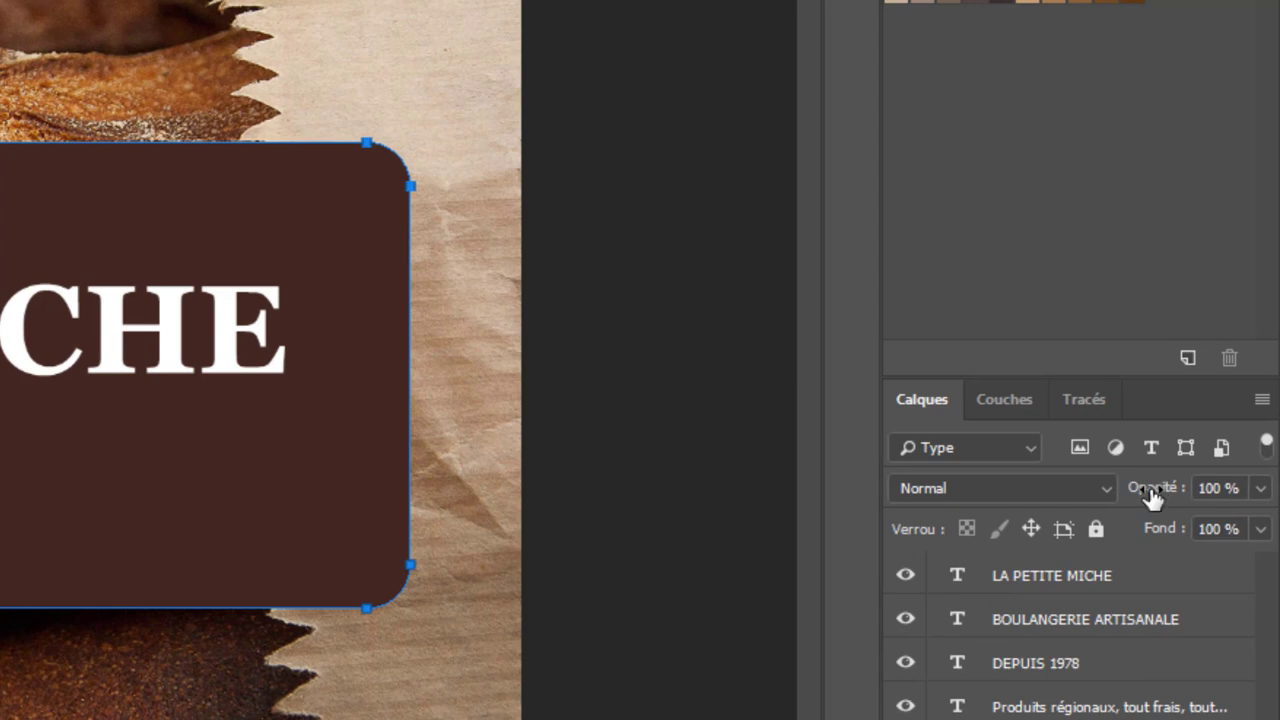
Lower the shape layer's opacity to 70% so the baguettes show through.
{"action": "left_click_drag", "start_coordinate": [1152, 497], "coordinate": [1106, 500]}
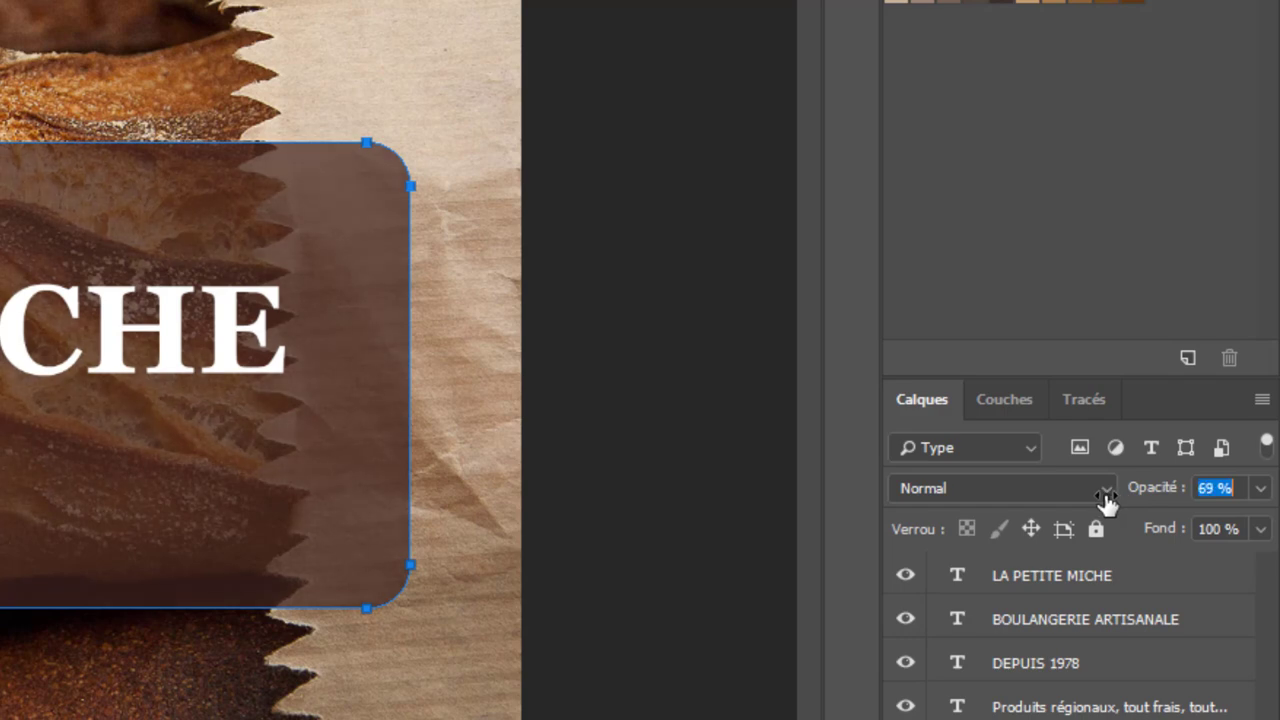
{"action": "left_click_drag", "start_coordinate": [1106, 500], "coordinate": [1108, 500]}
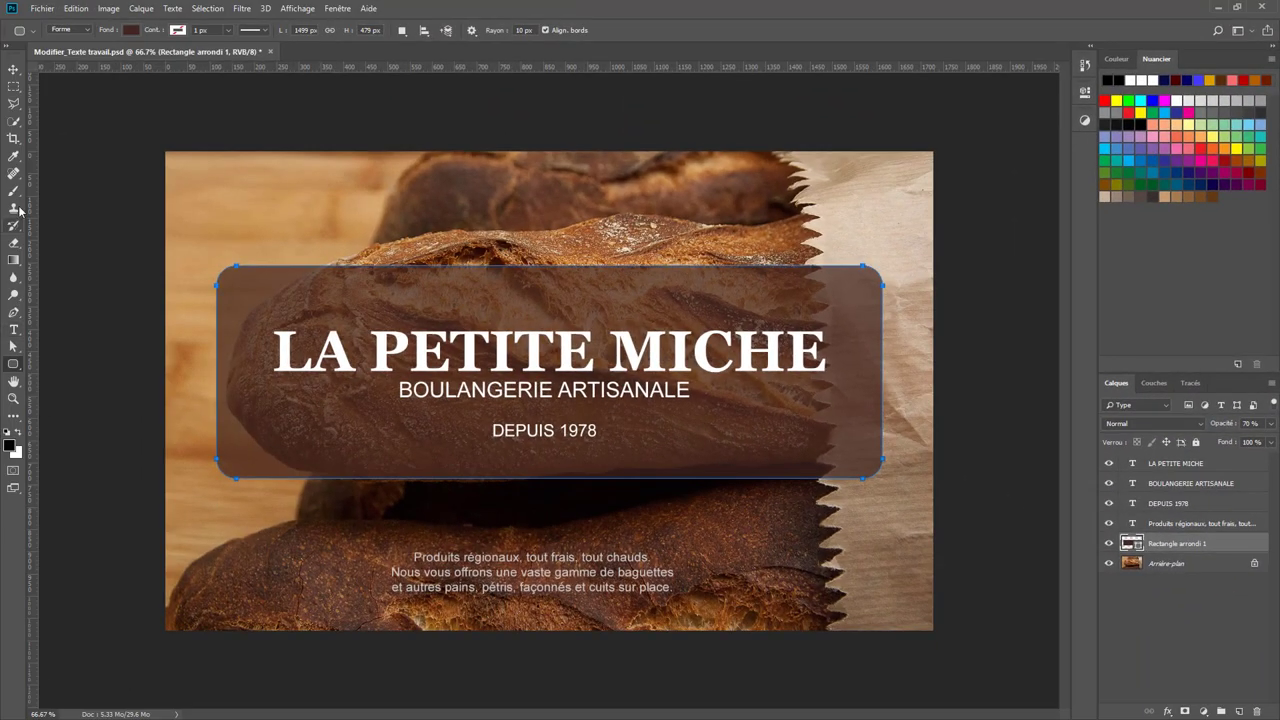
{"action": "left_click", "coordinate": [9, 70]}
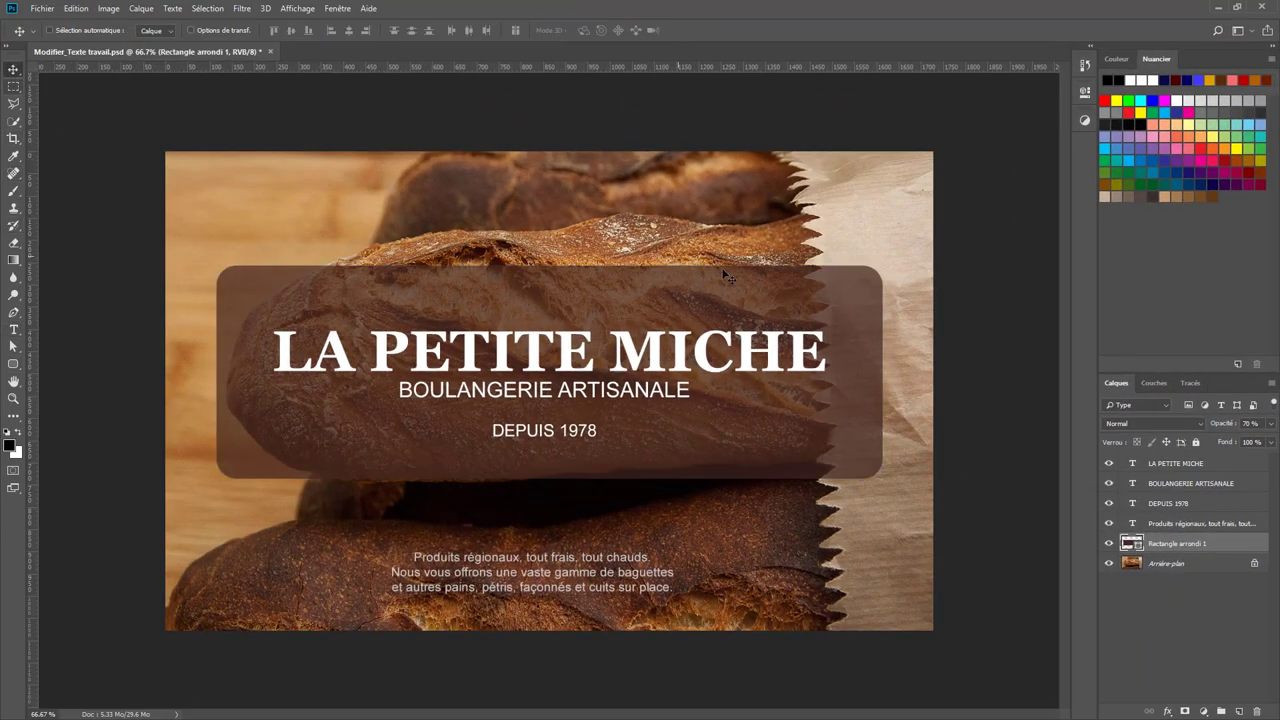